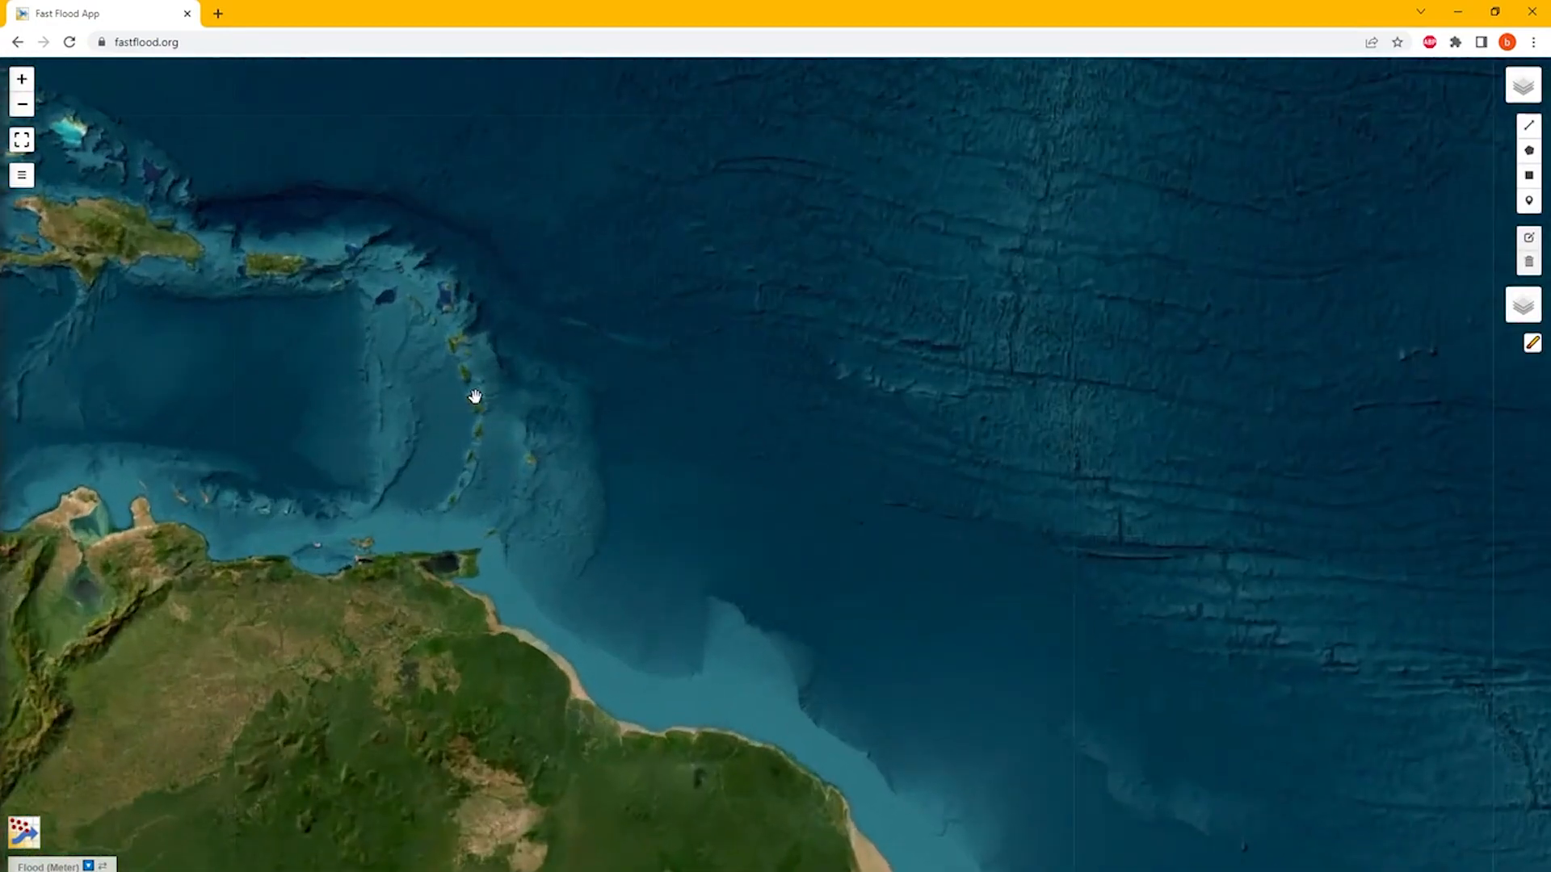
Select a rectangular model area around the island's southern bay and download its elevation data at 20 meters resolution.
scroll(437, 317, up, 4)
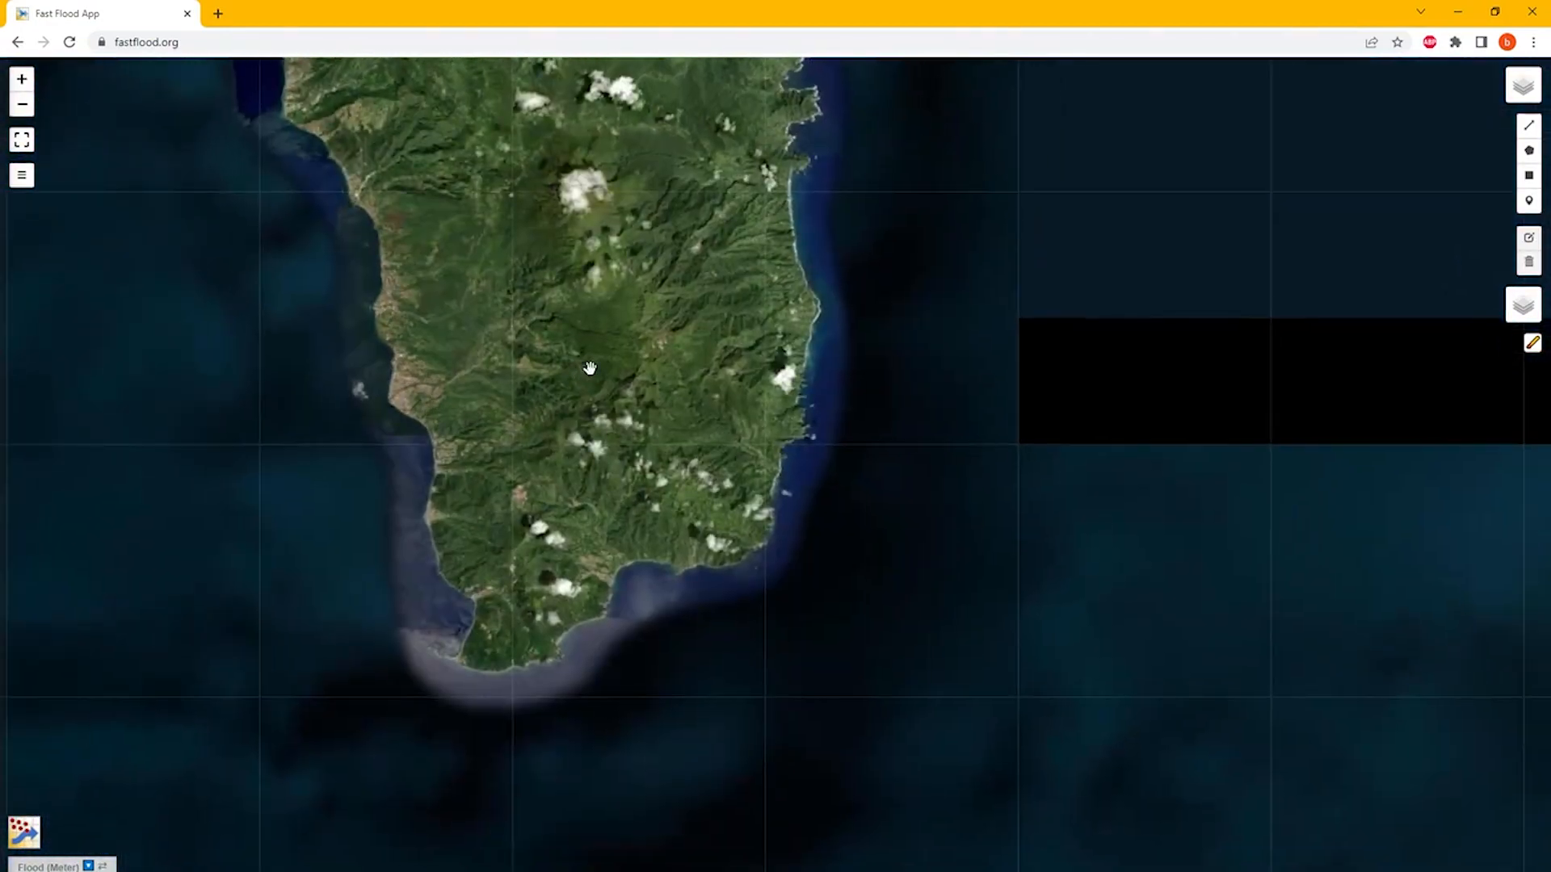
scroll(601, 428, up, 1)
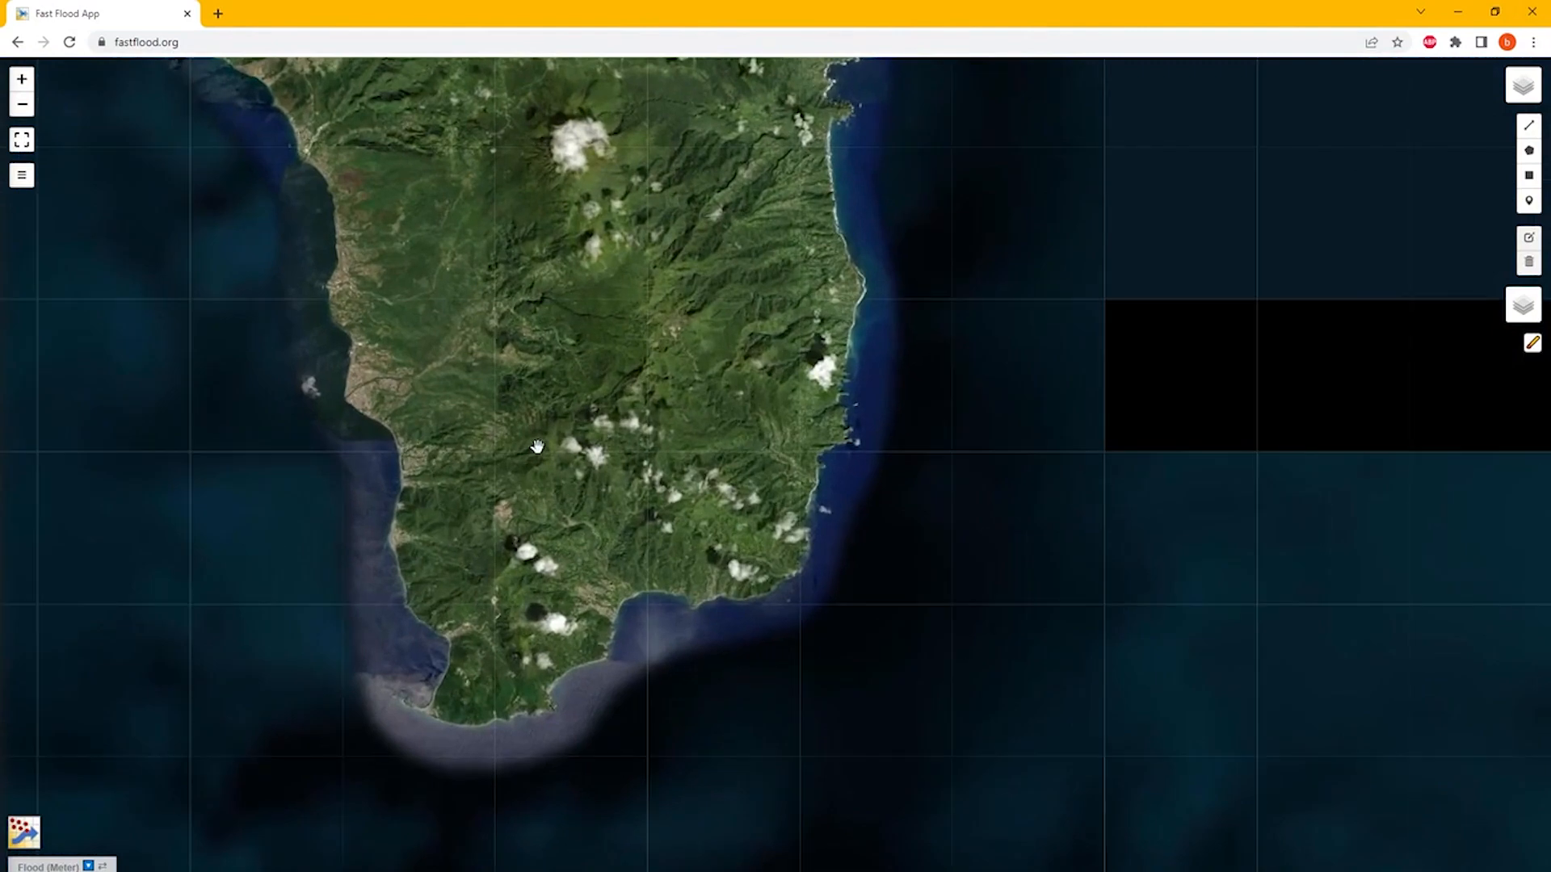
drag(540, 450, 571, 374)
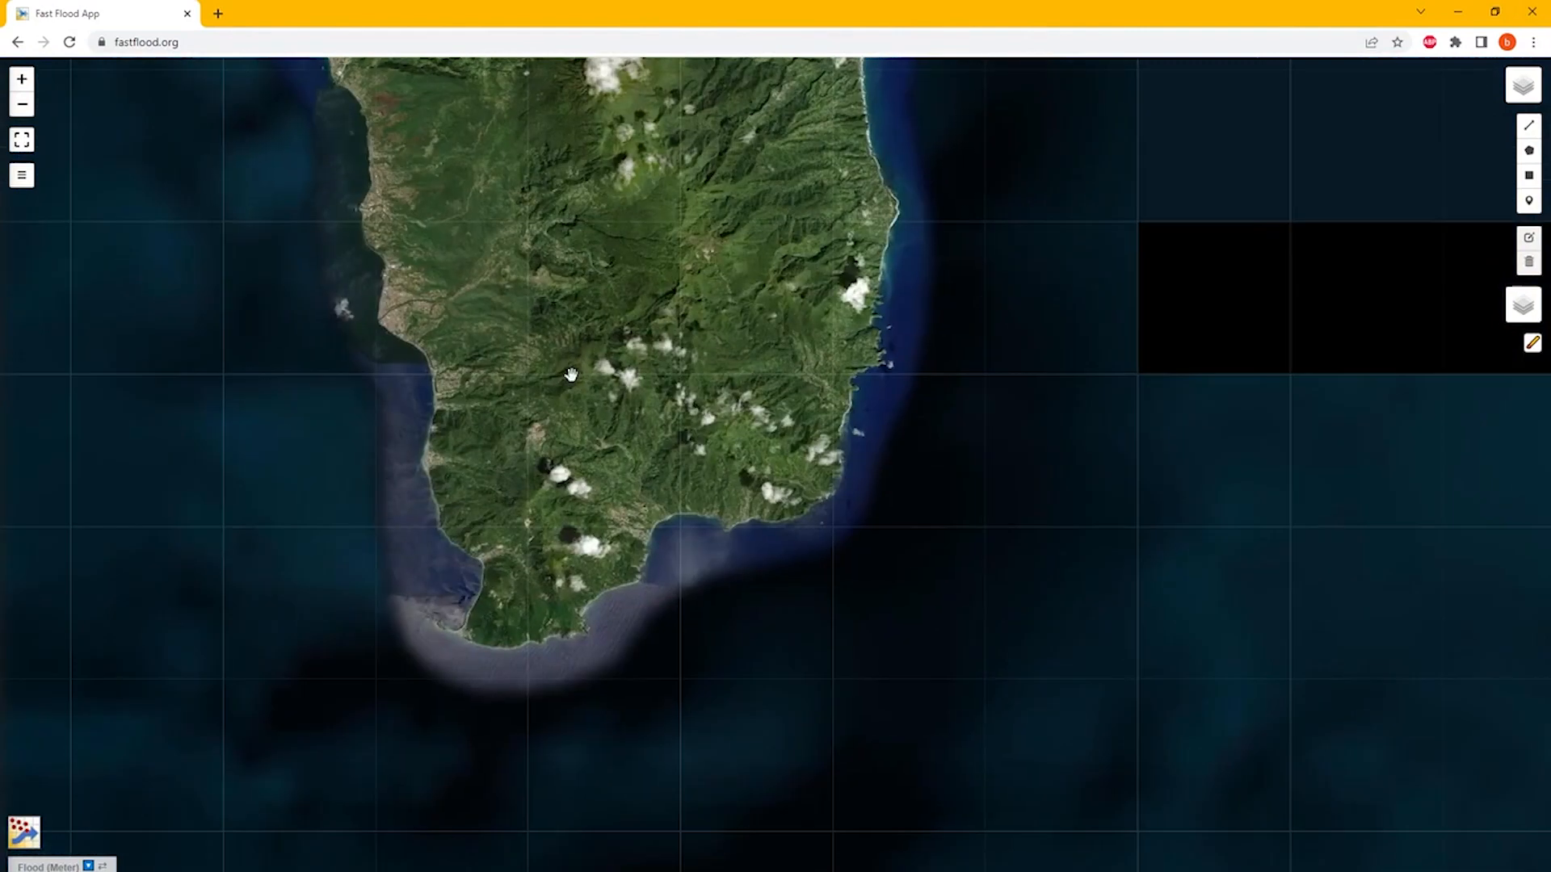
click(28, 149)
drag(518, 325, 752, 649)
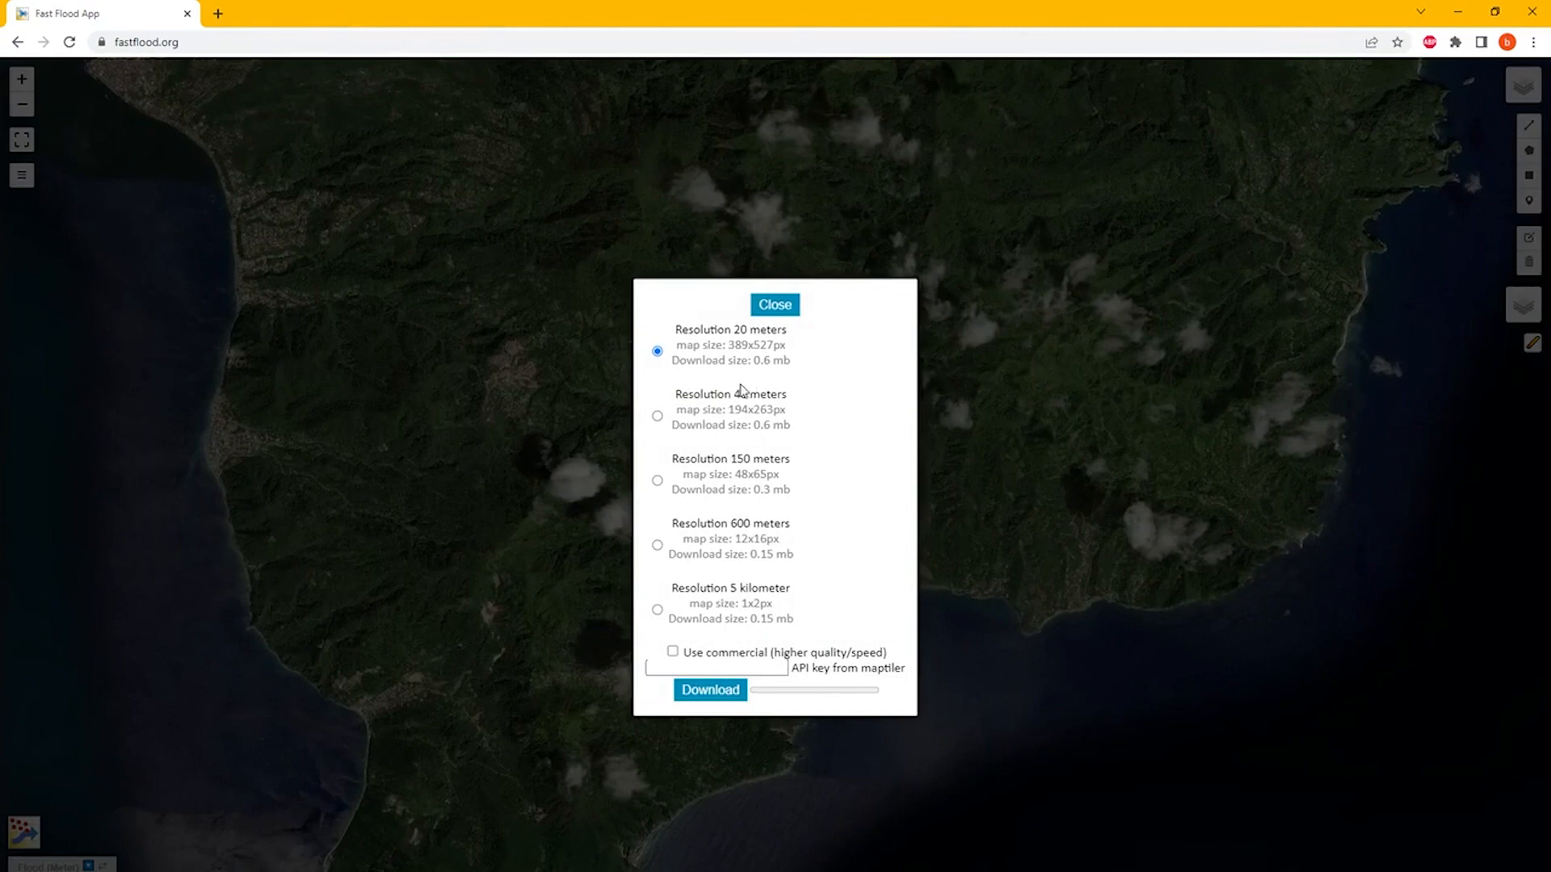
click(721, 699)
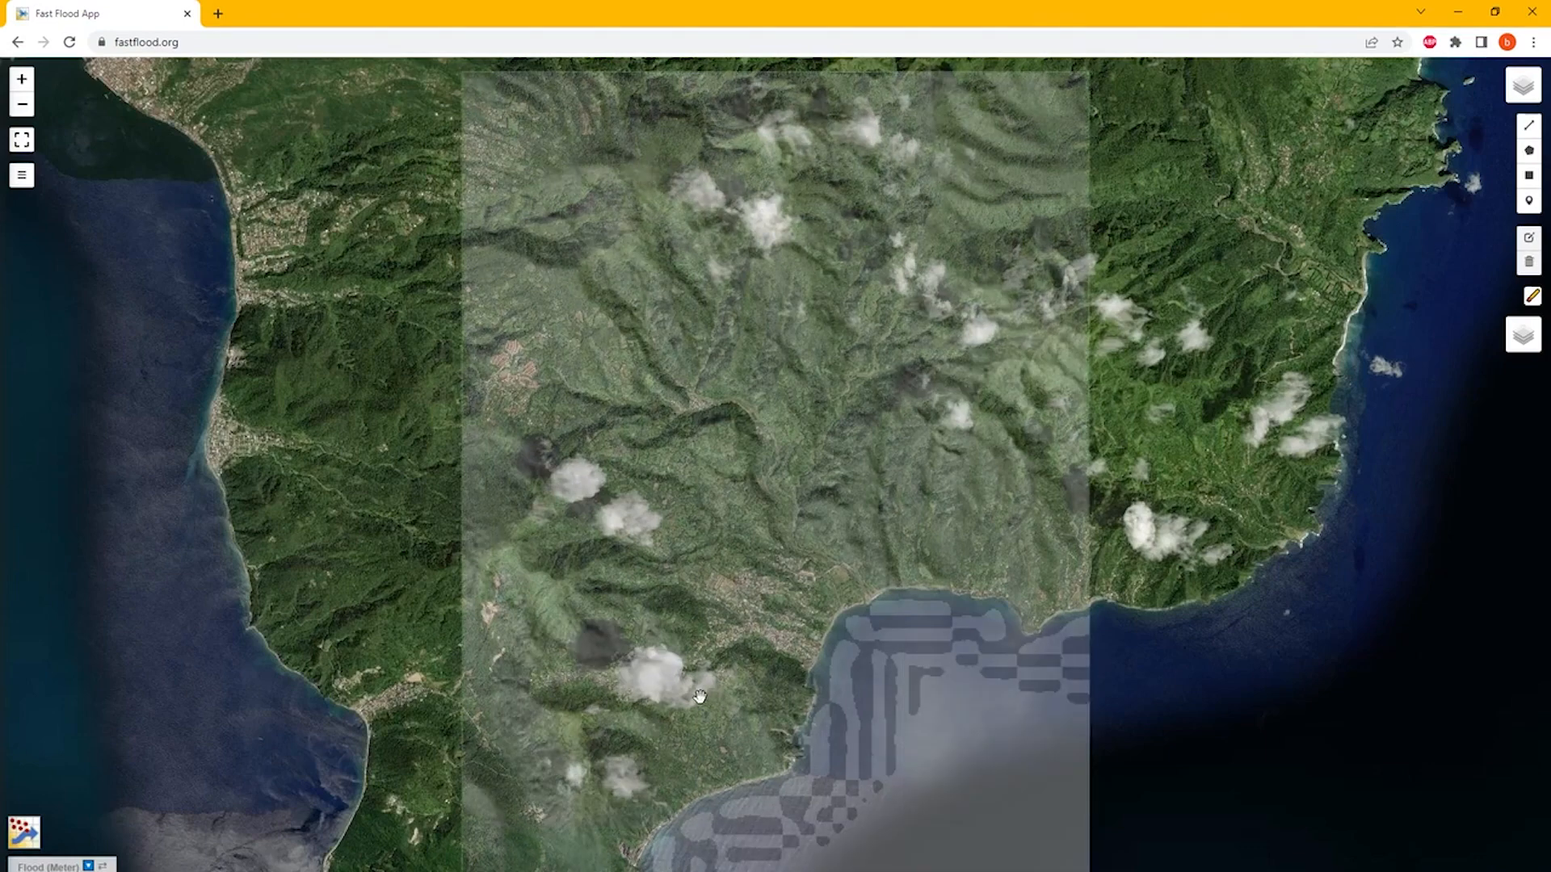
Run the flood simulation for the downloaded elevation area and examine the flooding along the main river.
scroll(718, 688, down, 3)
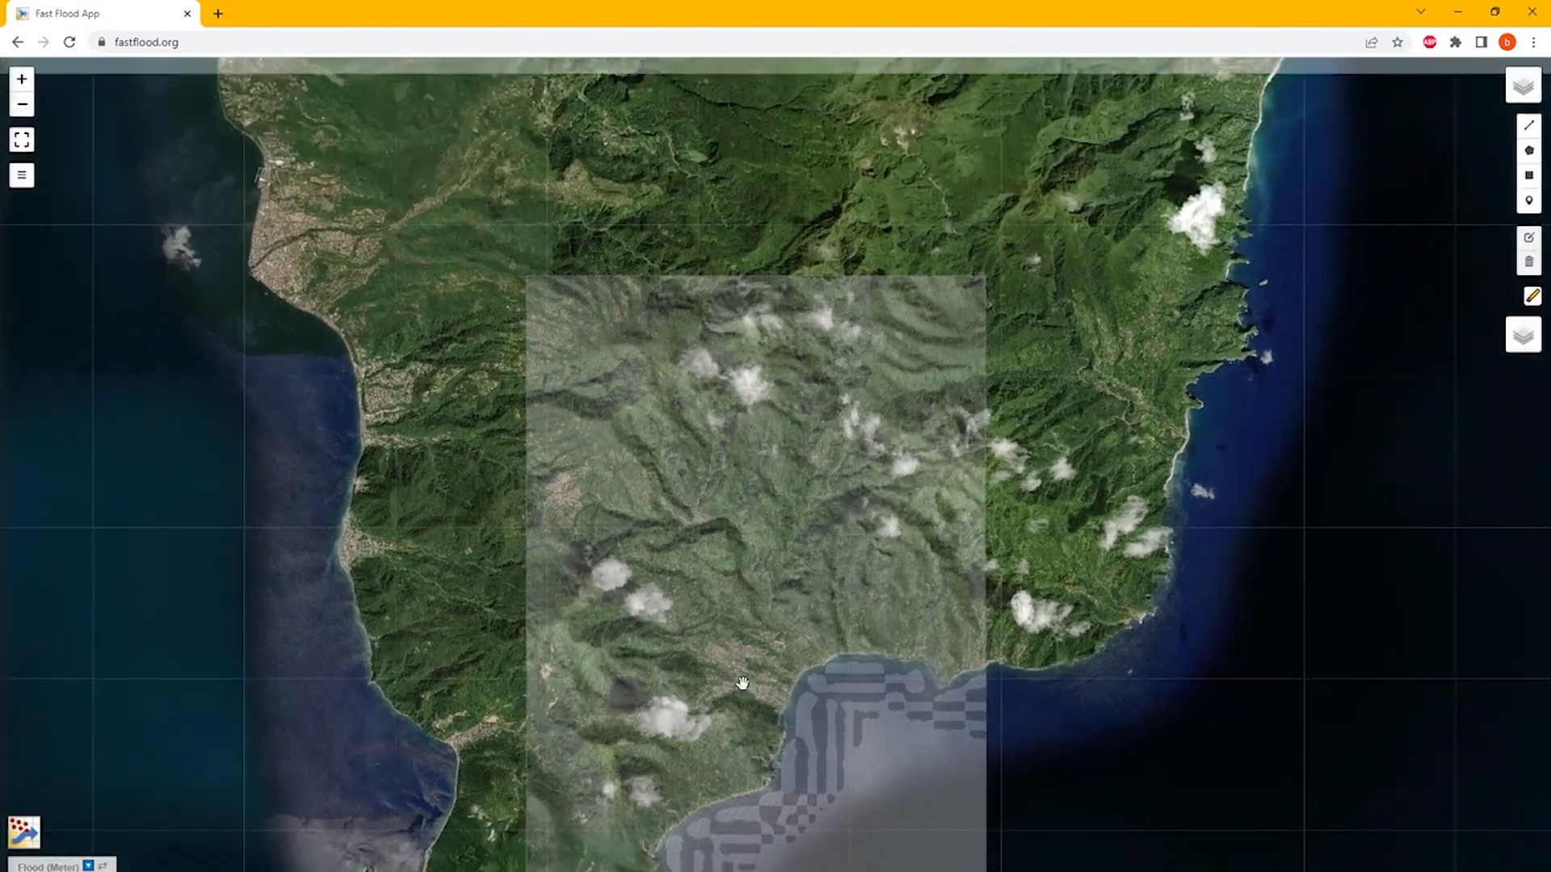
drag(742, 684, 719, 668)
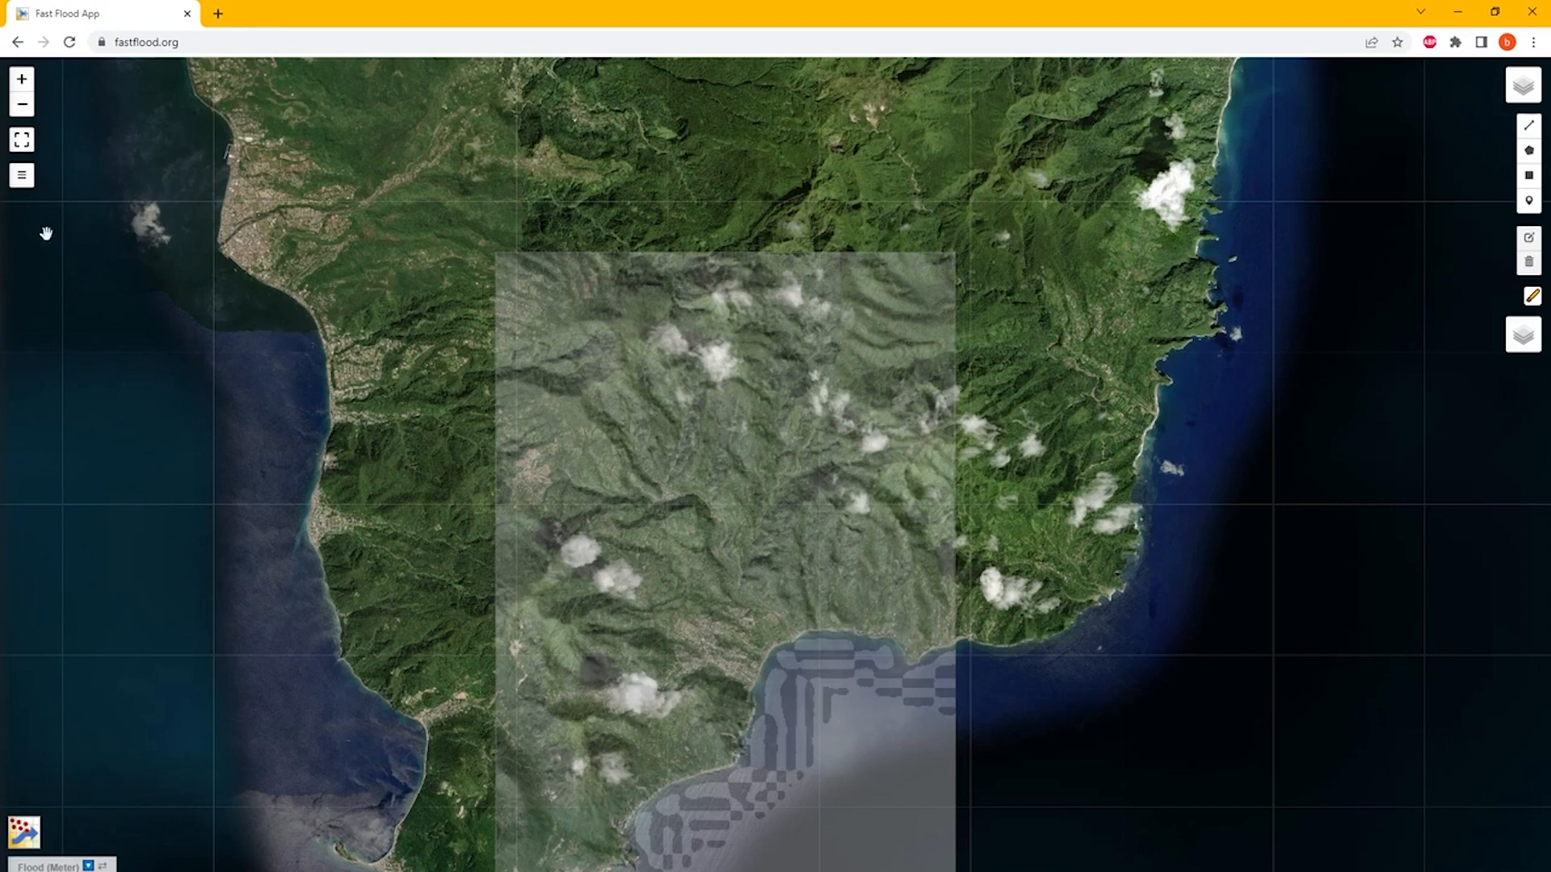
click(22, 175)
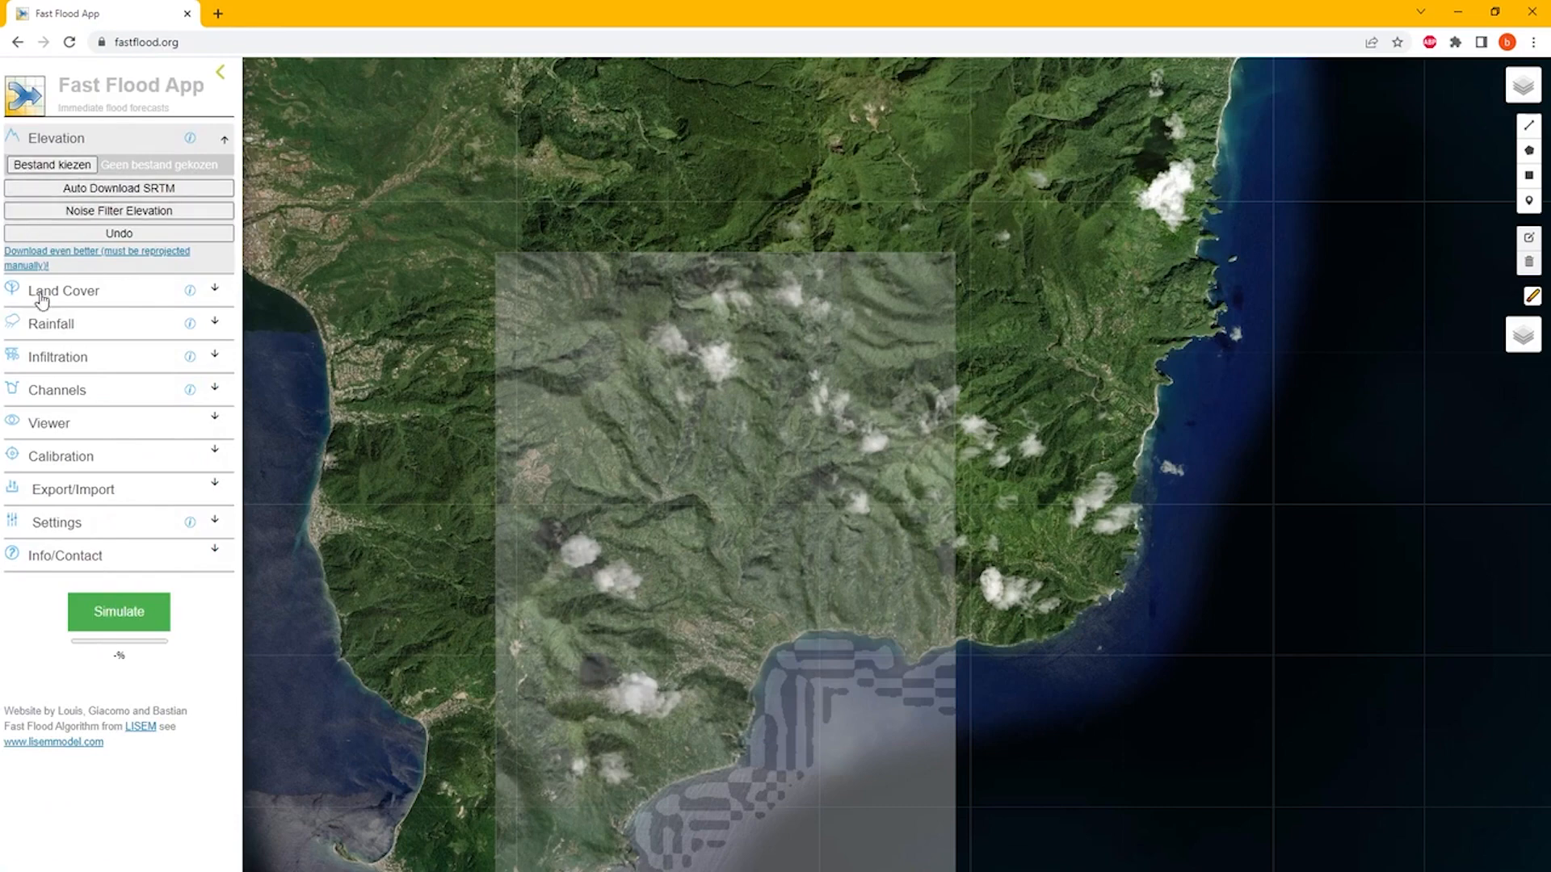
click(103, 622)
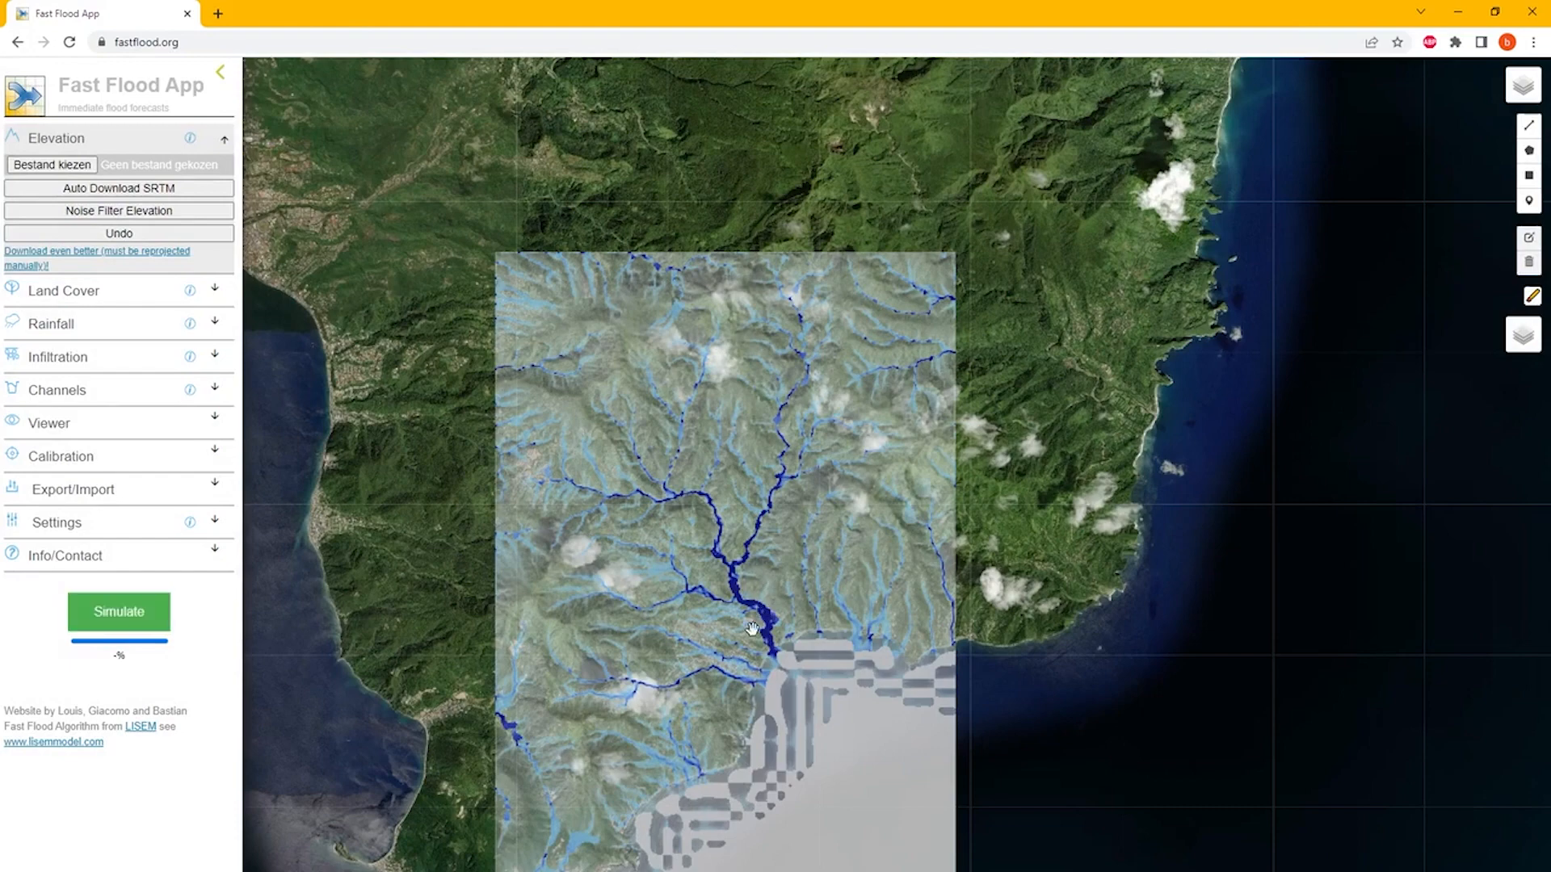
scroll(757, 619, up, 1)
scroll(757, 619, up, 4)
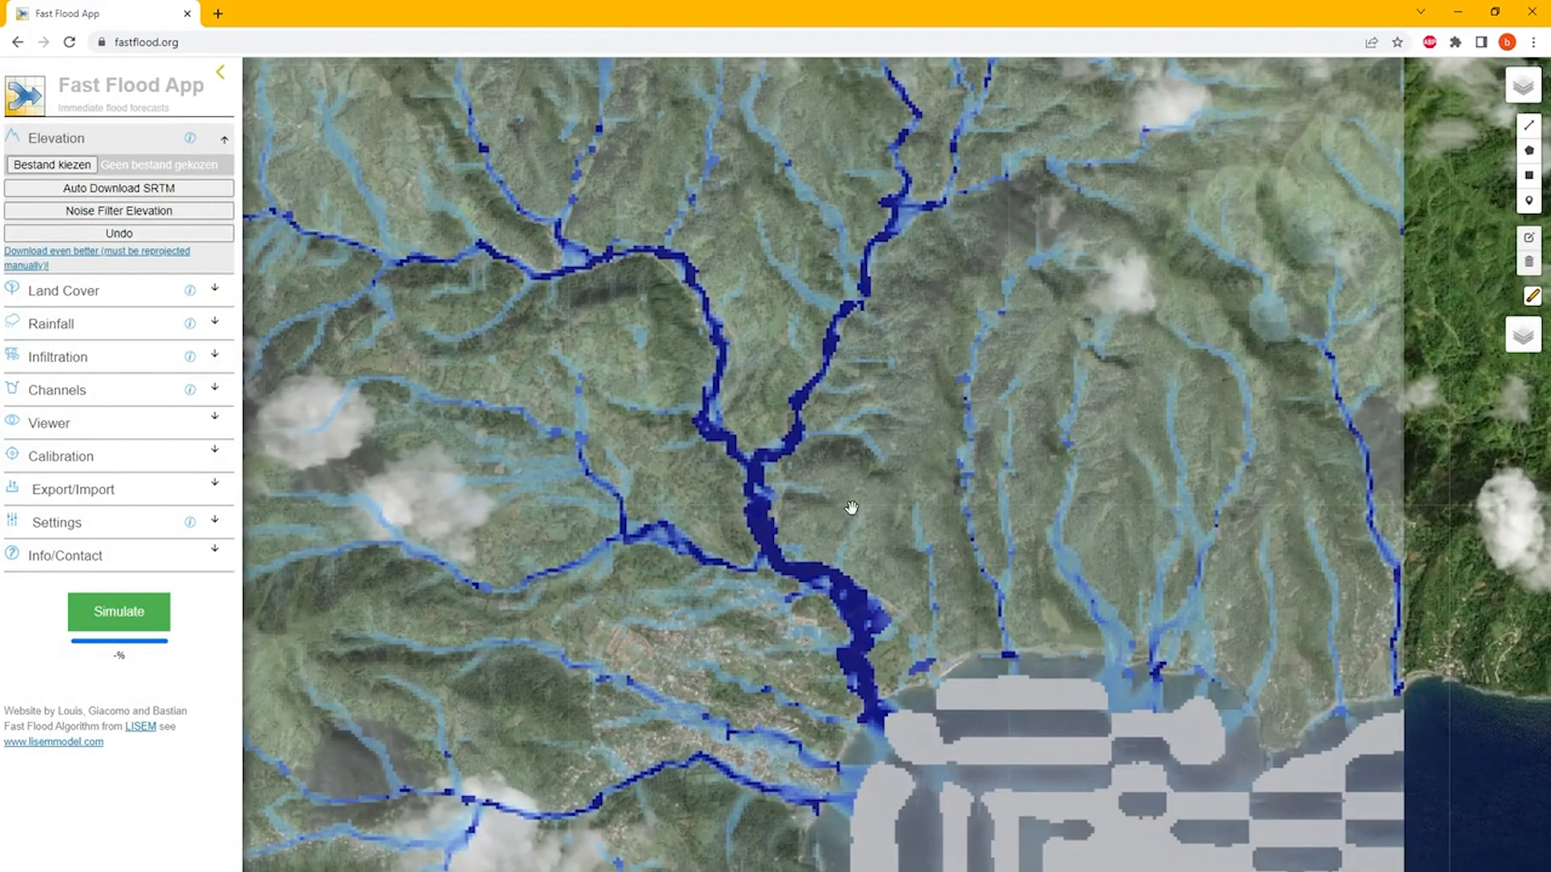
drag(851, 507, 862, 634)
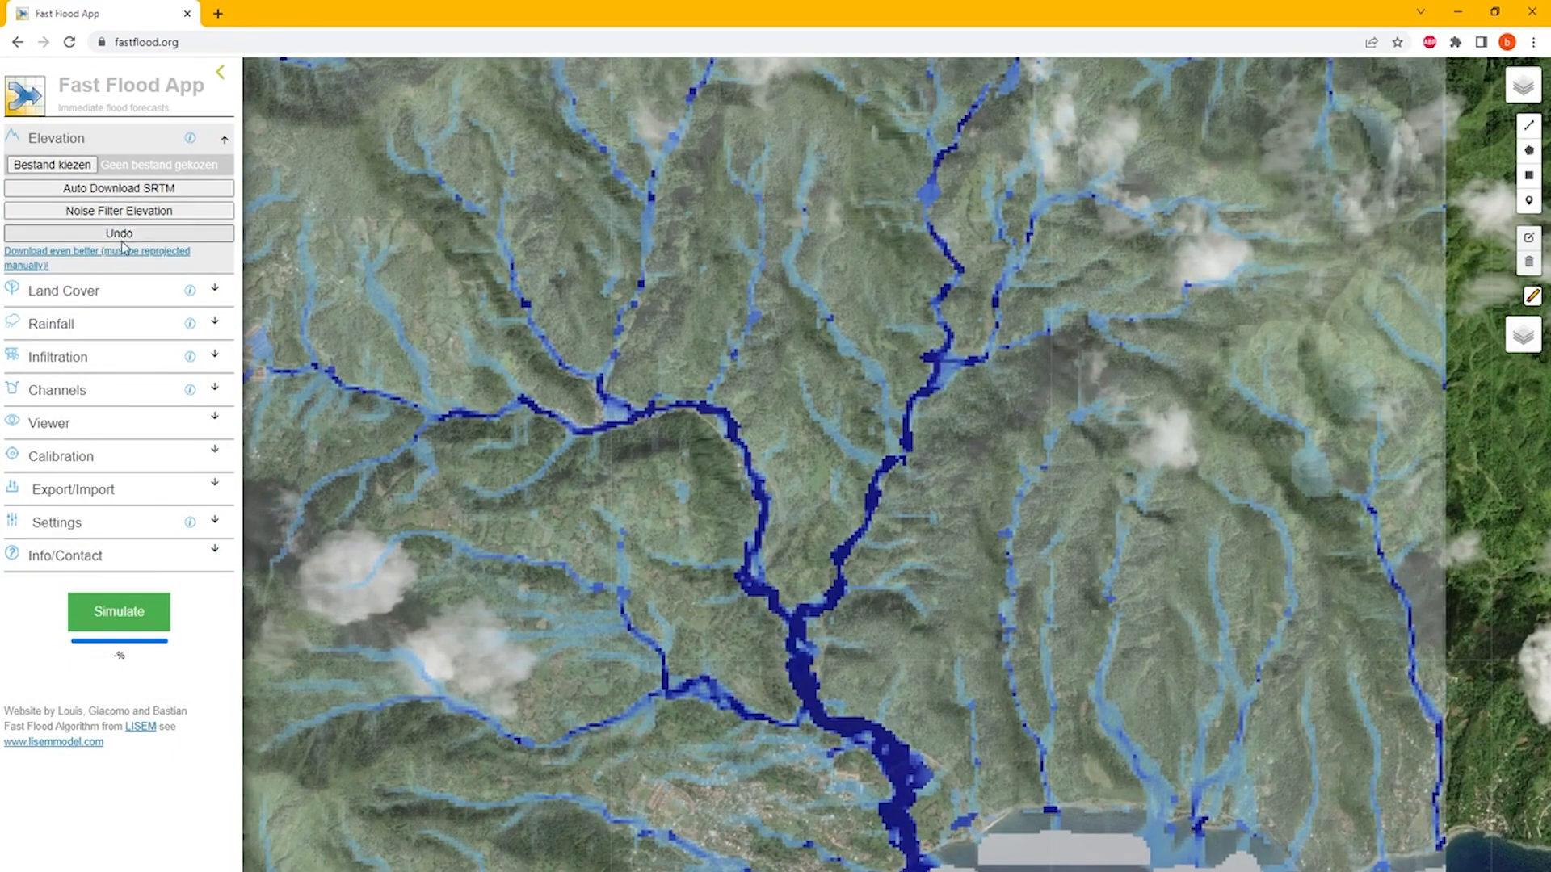
Set the rainfall intensity to 90 mm/h and the rainfall duration to 4, and rerun the flood simulation.
click(72, 327)
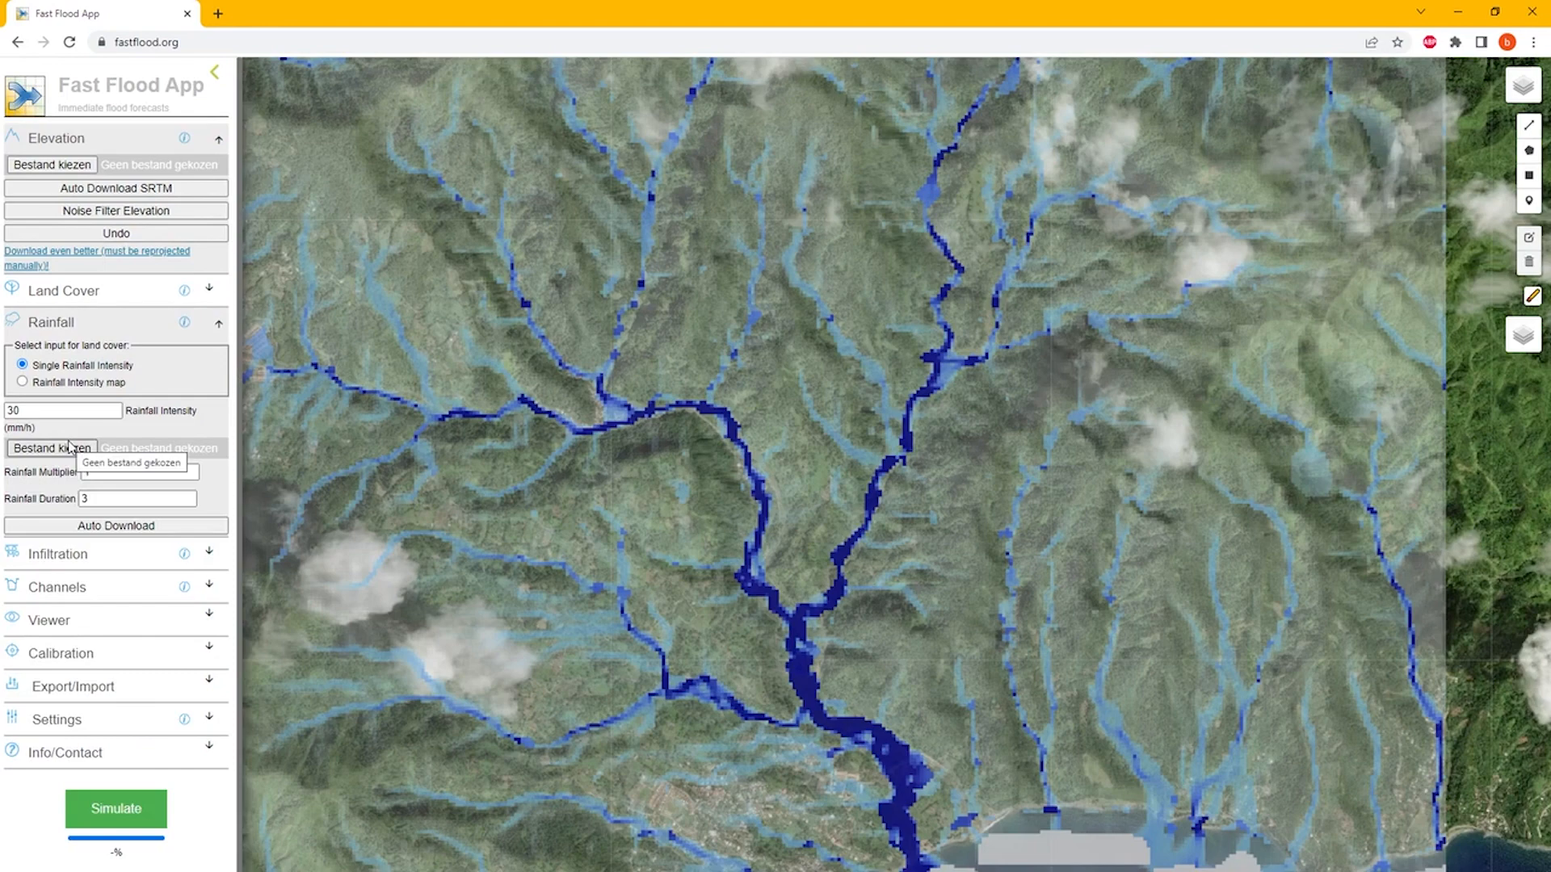
click(92, 413)
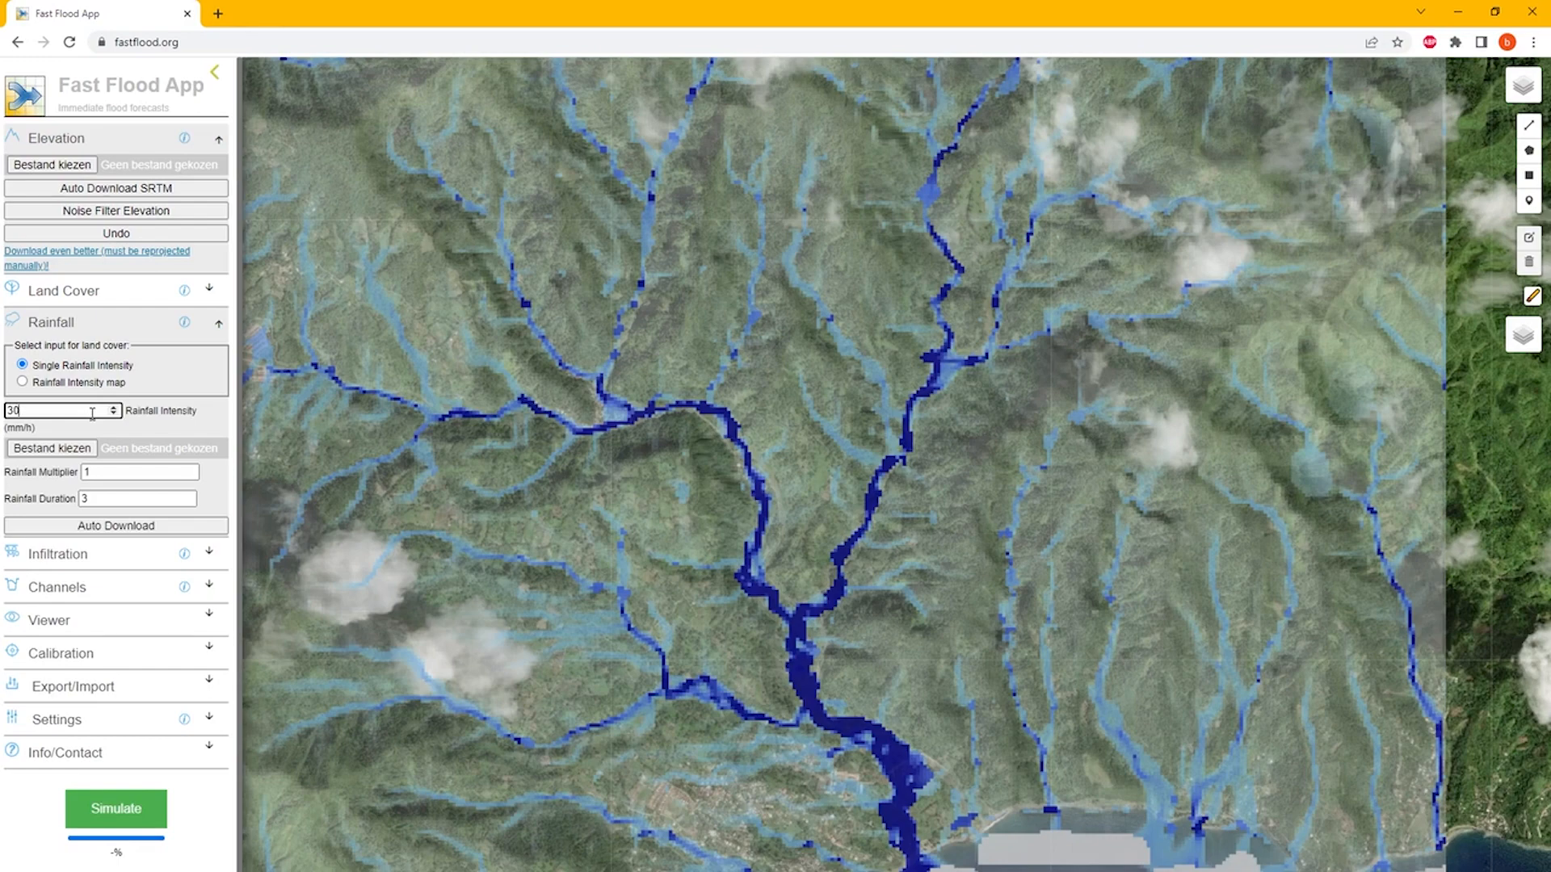
double_click(92, 412)
text(90)
click(112, 496)
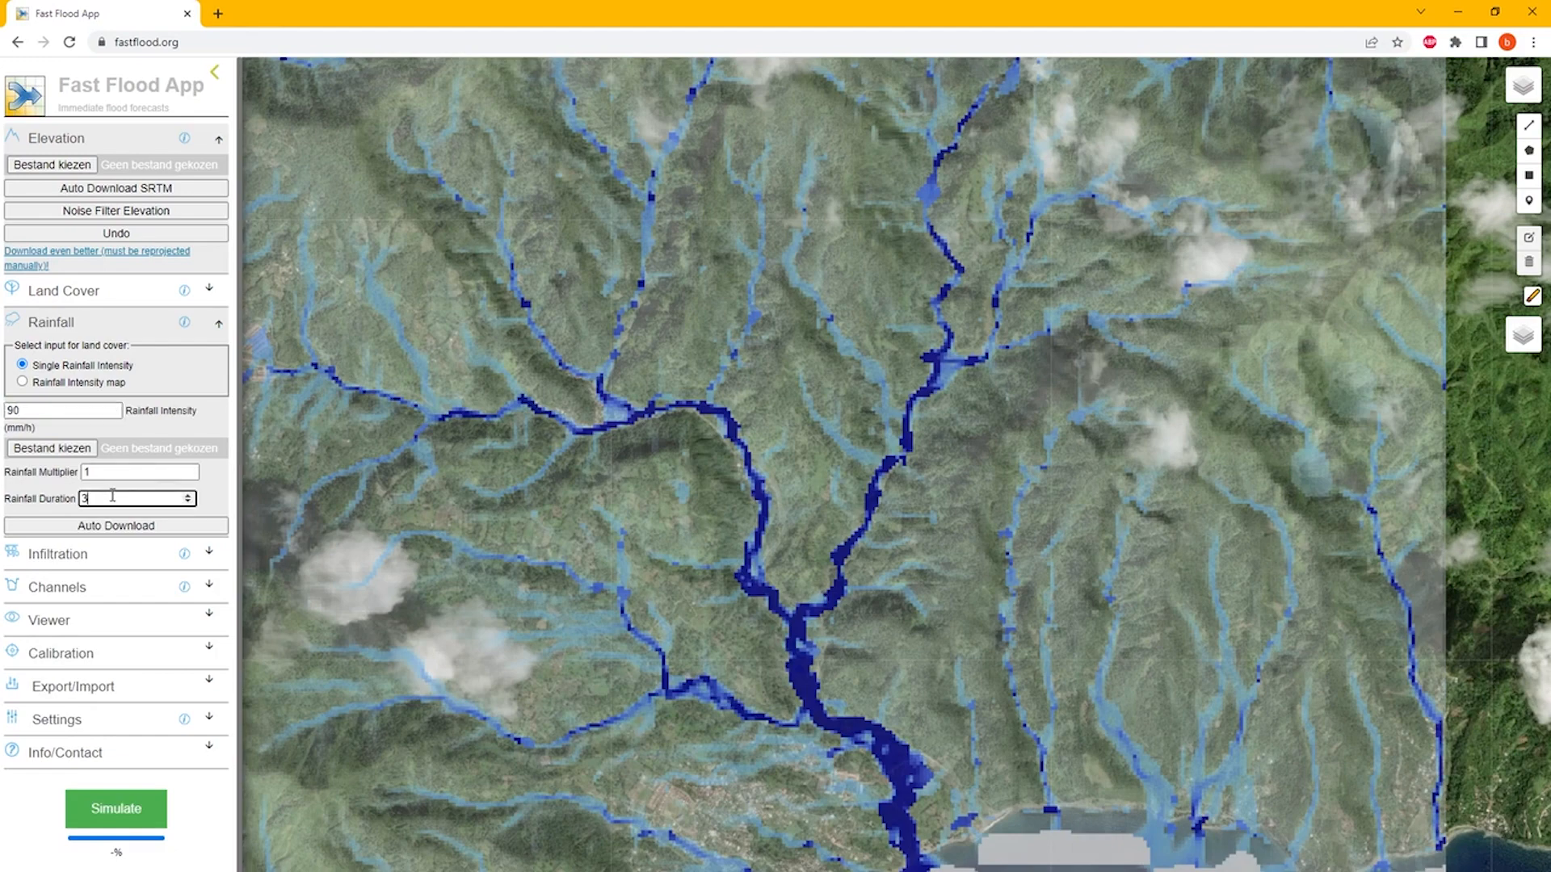
key(BackSpace)
text(4)
click(127, 815)
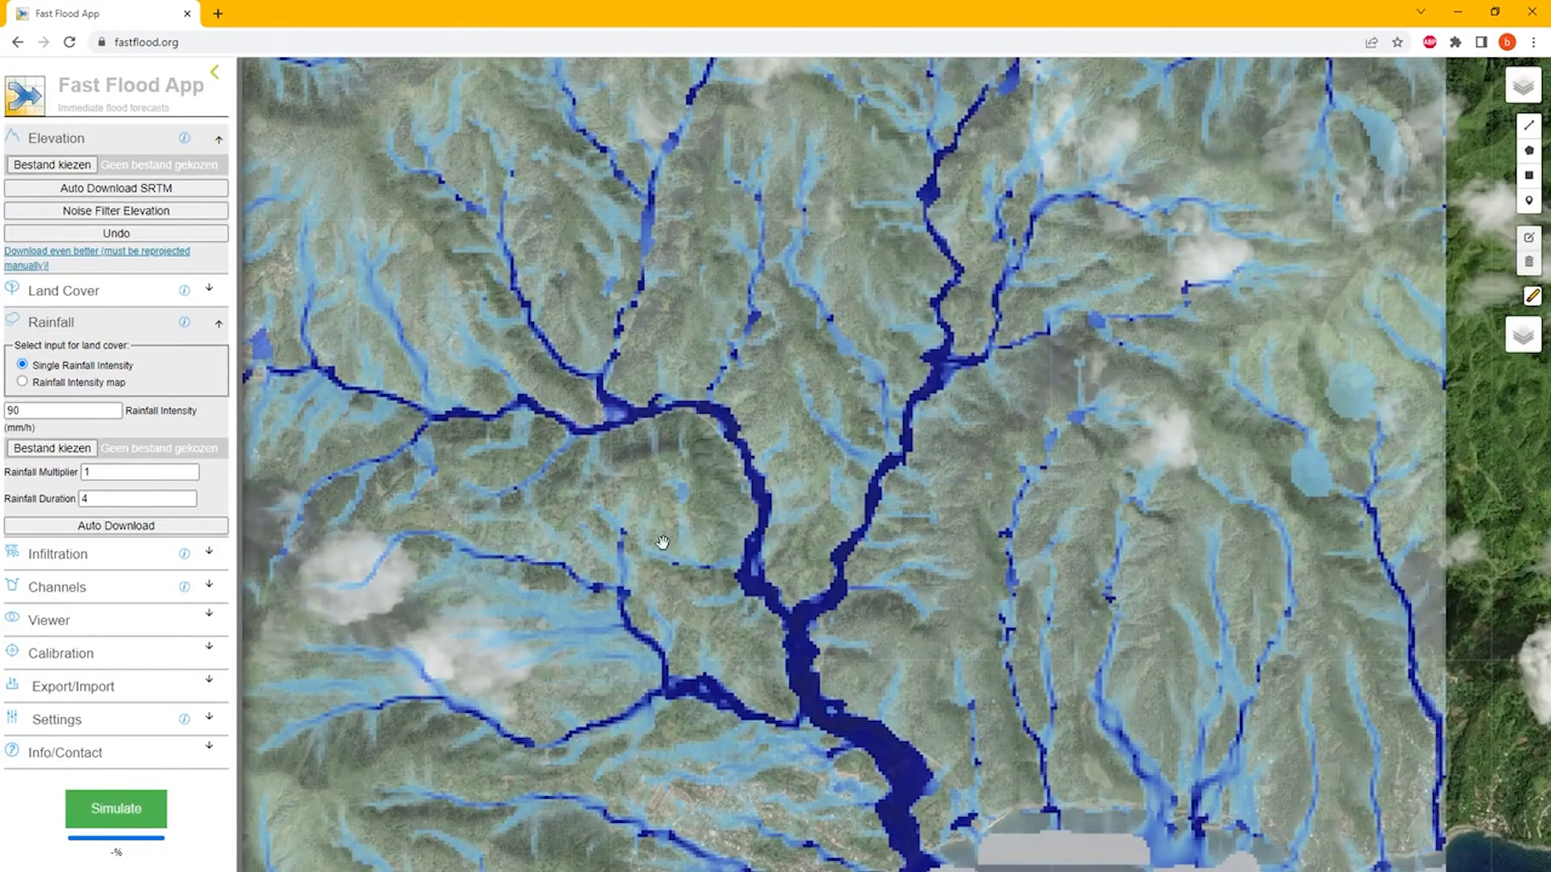
Examine the simulated water at the river confluence in the upper valley and across the whole model area.
drag(658, 546, 739, 620)
scroll(662, 447, up, 3)
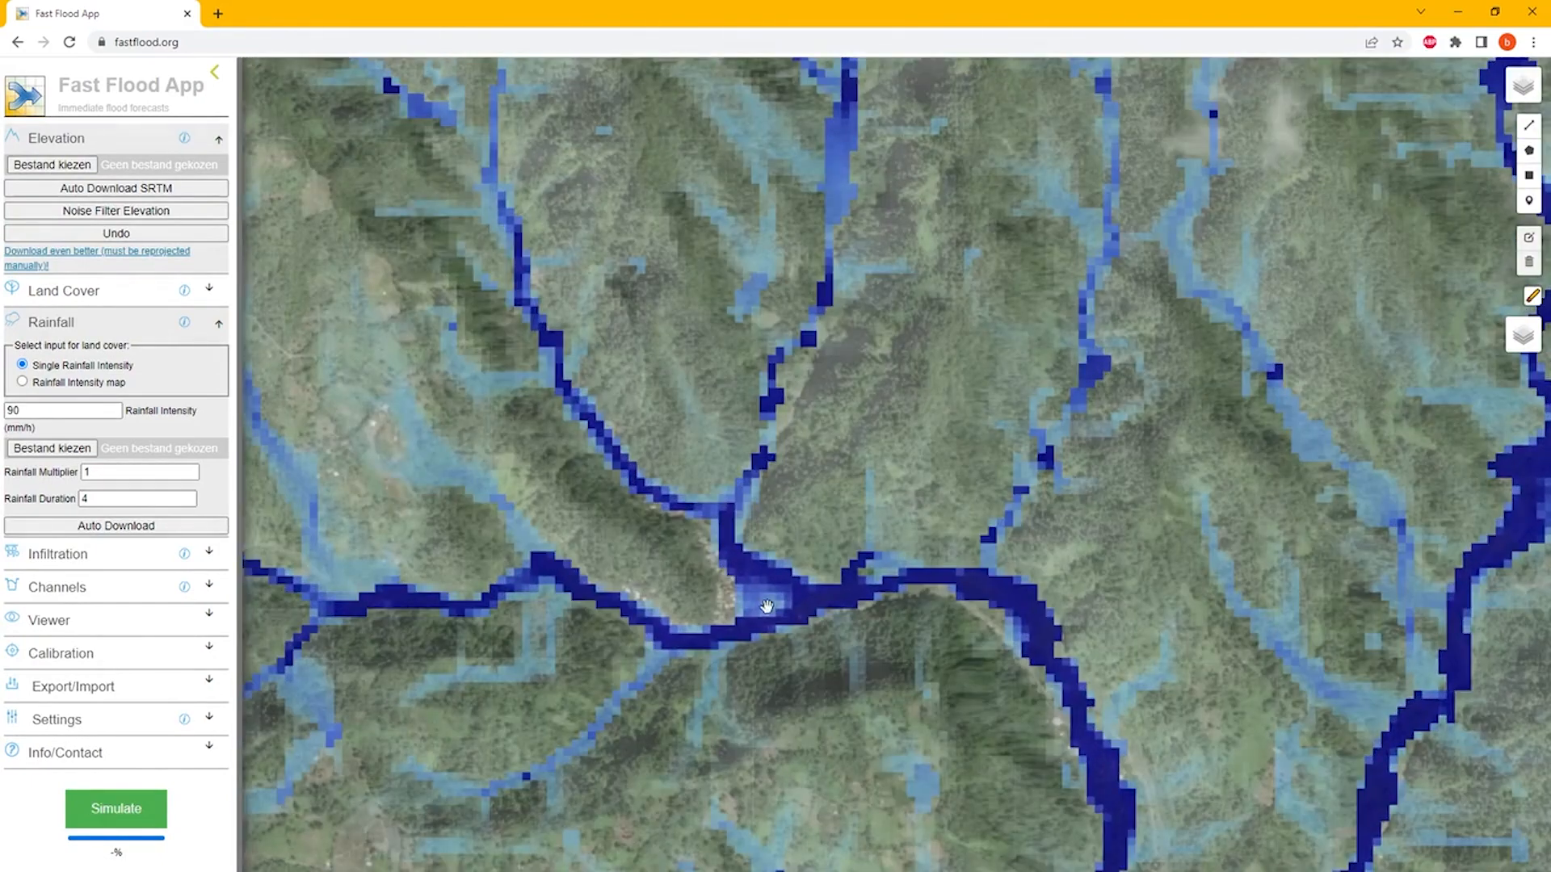
click(765, 577)
click(756, 565)
scroll(743, 552, down, 3)
scroll(759, 610, down, 3)
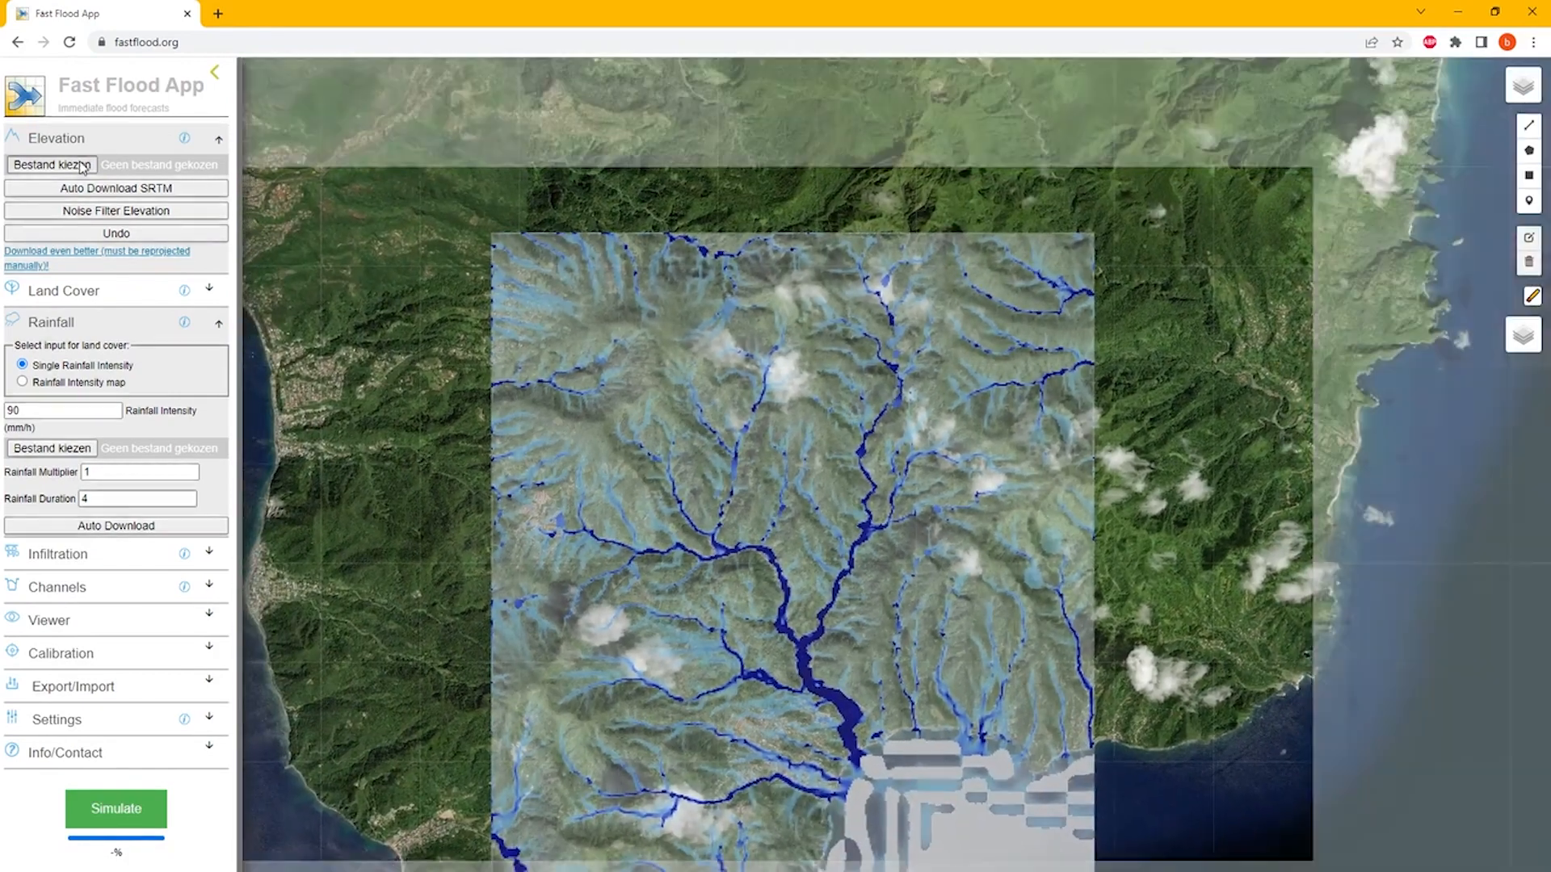
Load the elevation file dem_lidar.tif as the new terrain model.
click(52, 164)
double_click(370, 268)
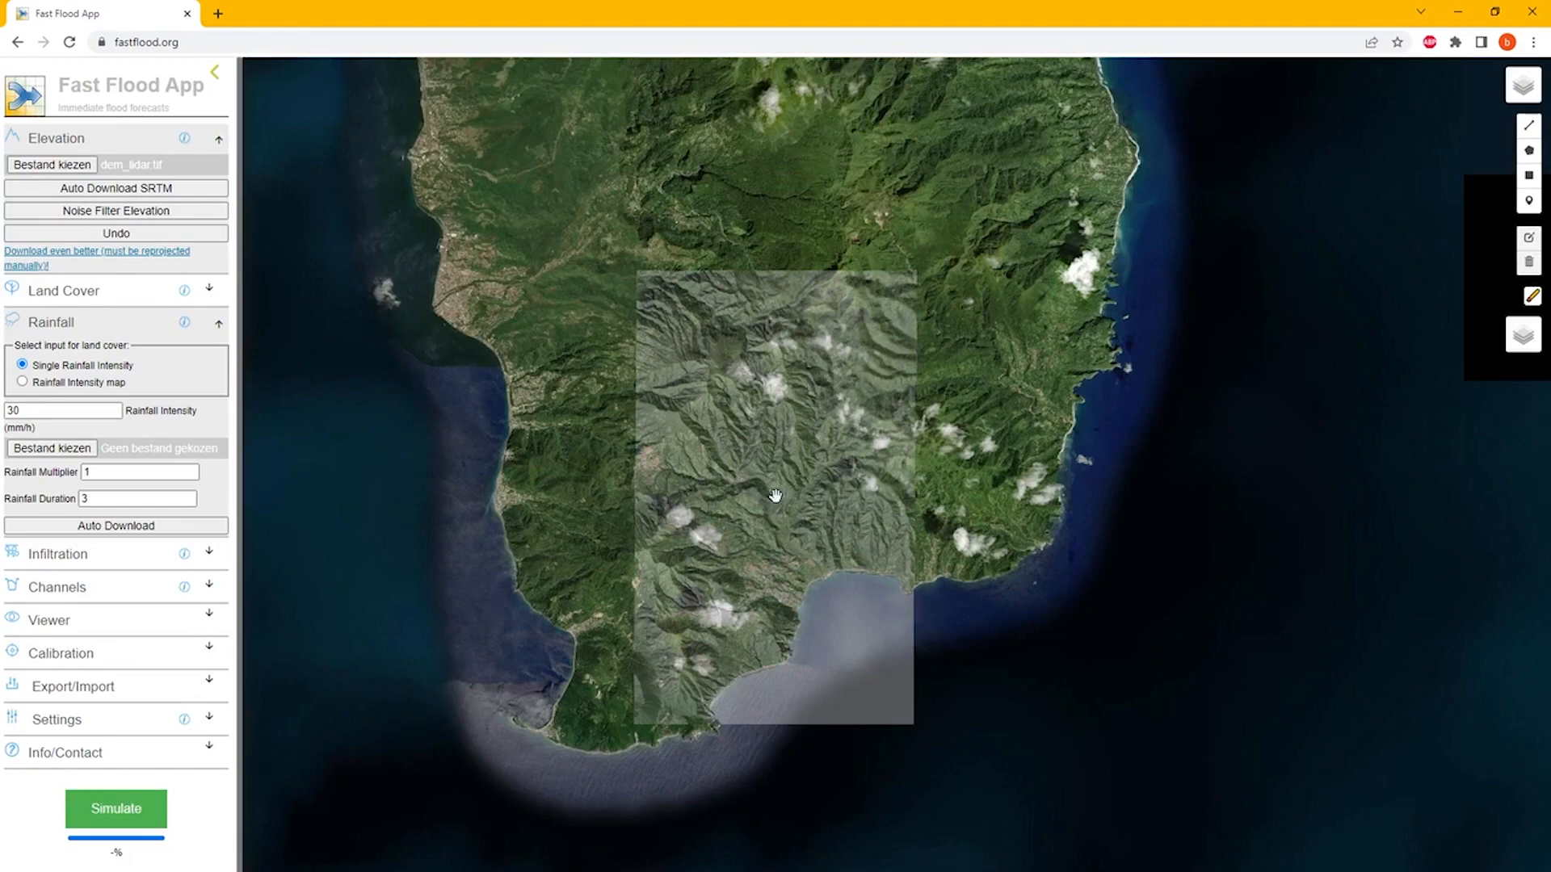
scroll(776, 496, up, 2)
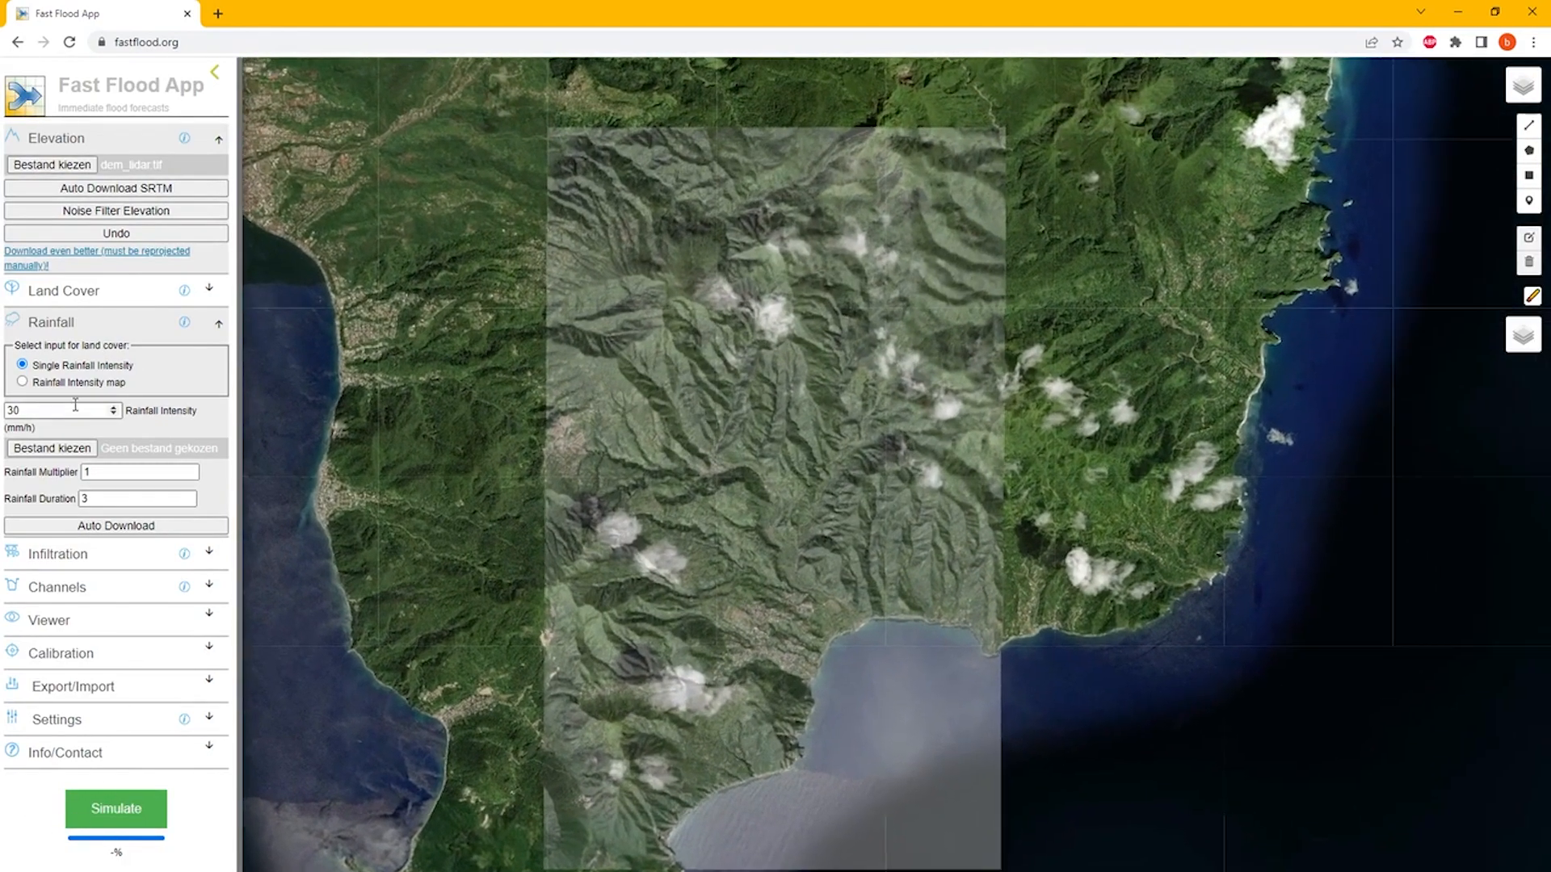
Simulate flooding on the lidar terrain with a rainfall intensity of 90 mm/h and a duration of 4.
drag(75, 408, 5, 414)
text(90)
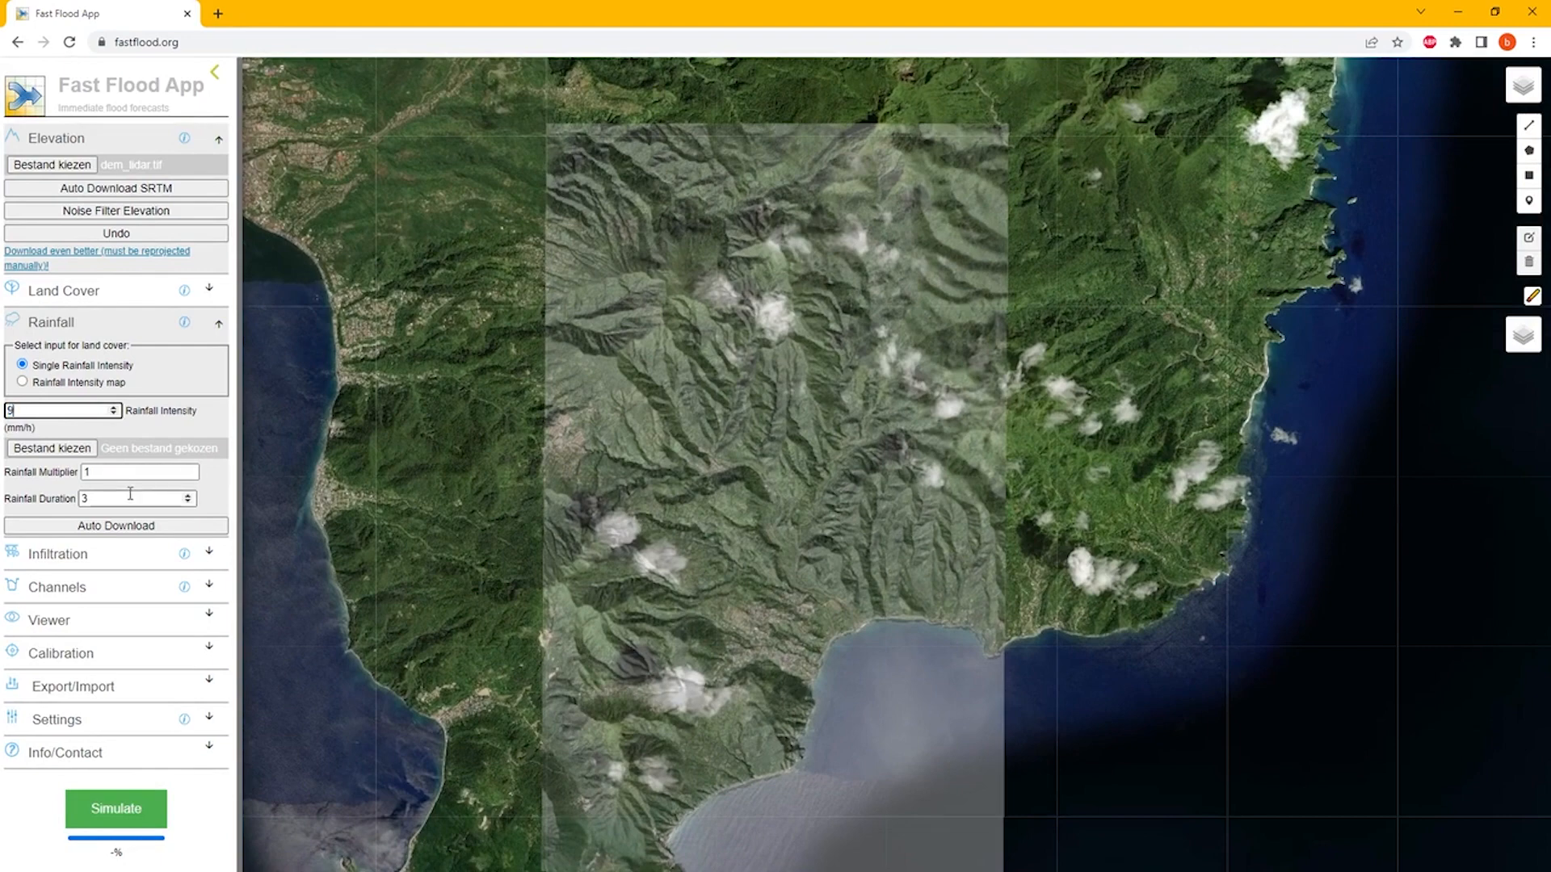
click(125, 496)
key(BackSpace)
text(4)
click(111, 816)
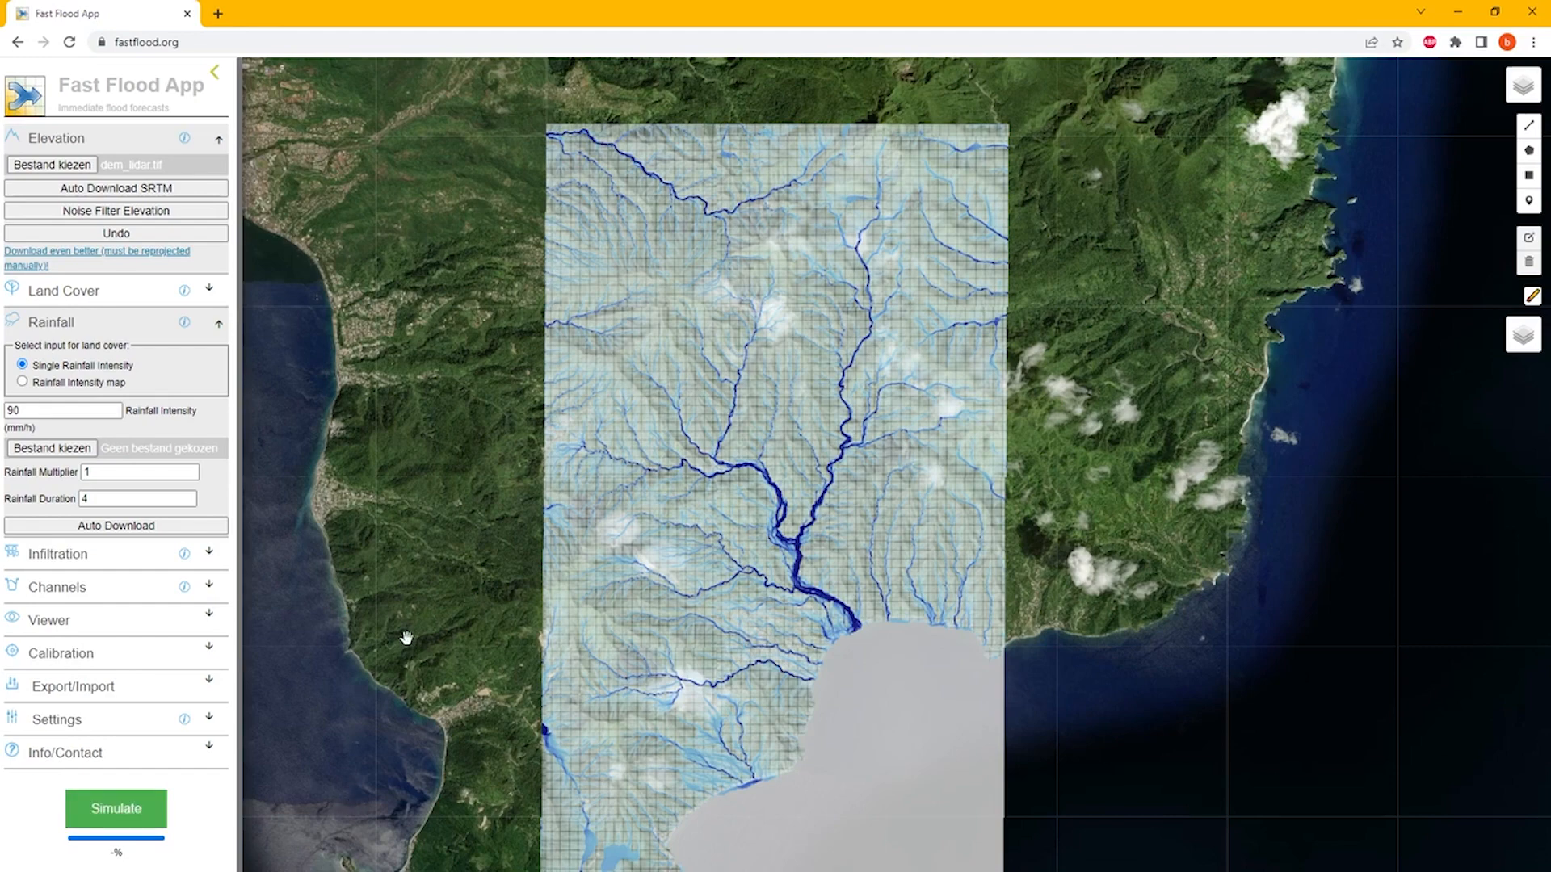
Download the Sentinel-2 based WorldCover 10 meter land cover data for the current model domain.
click(69, 325)
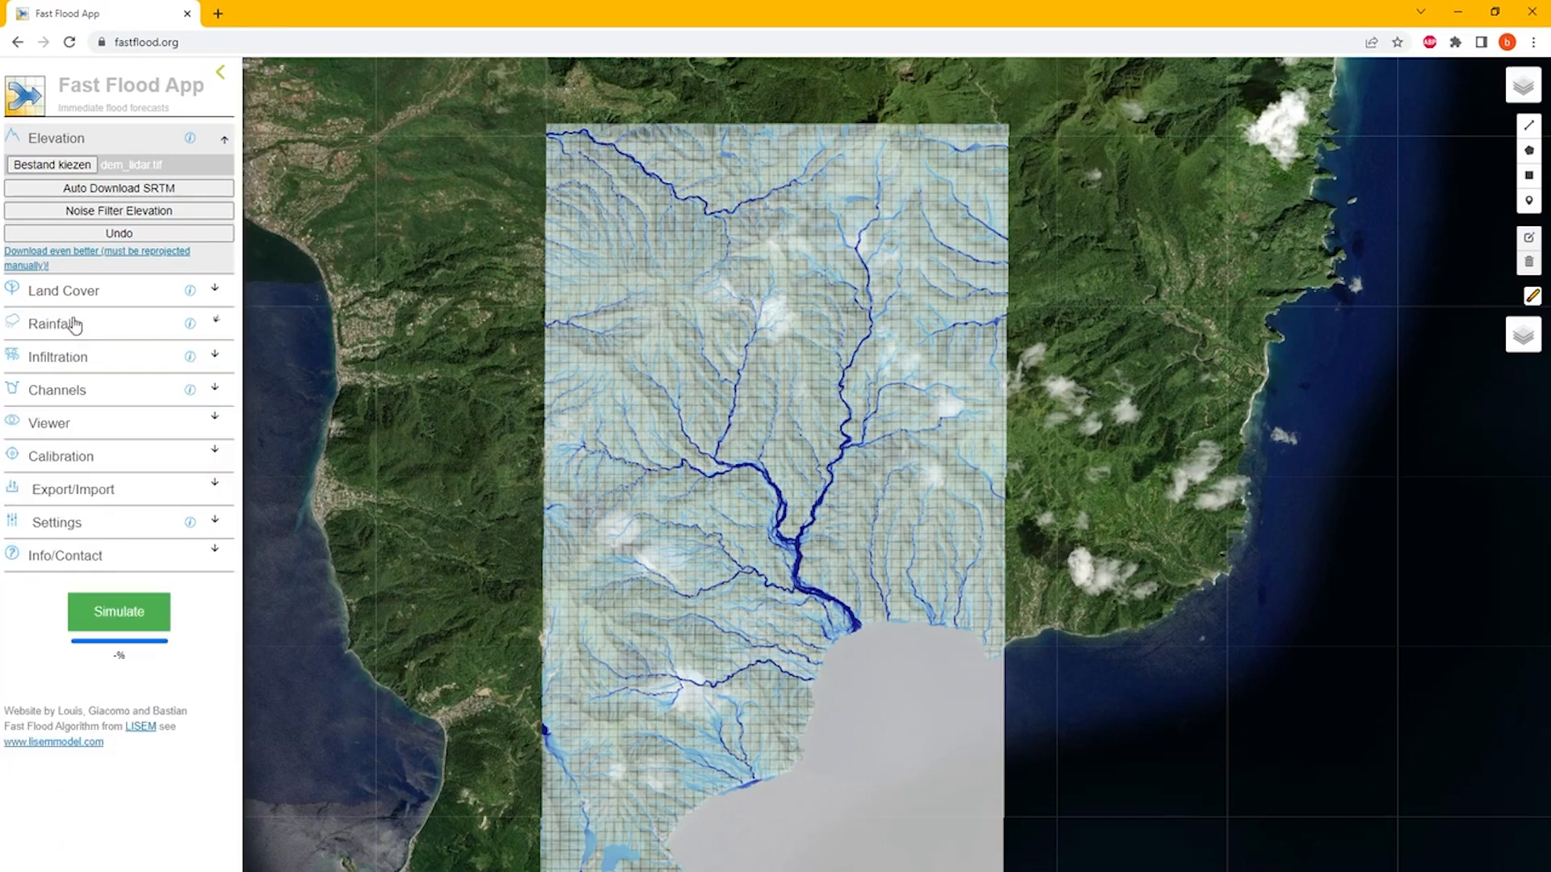
click(89, 295)
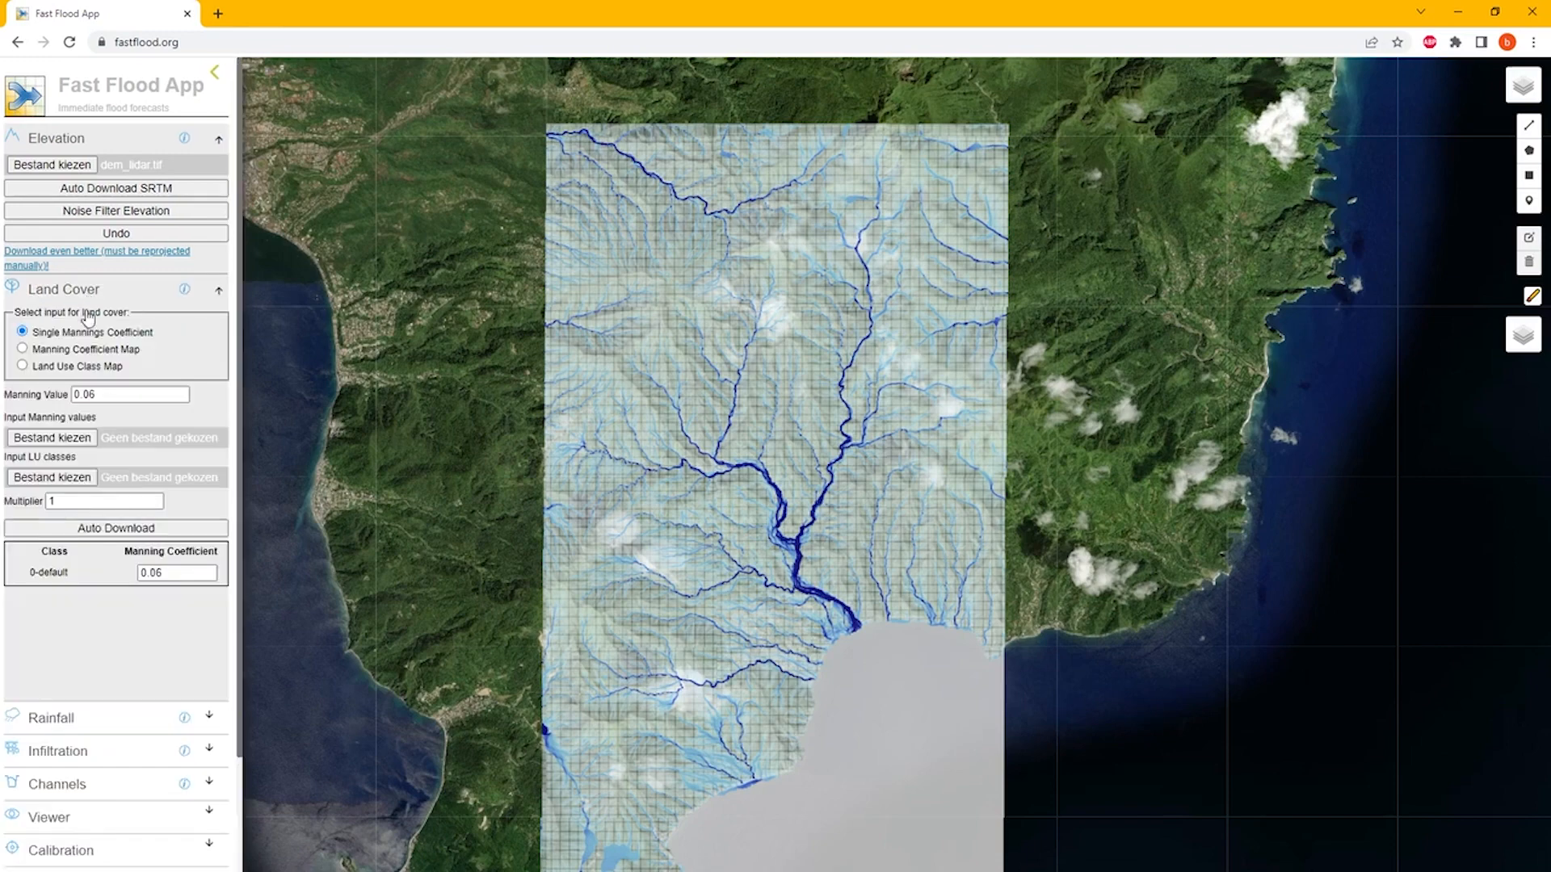
click(91, 139)
click(114, 409)
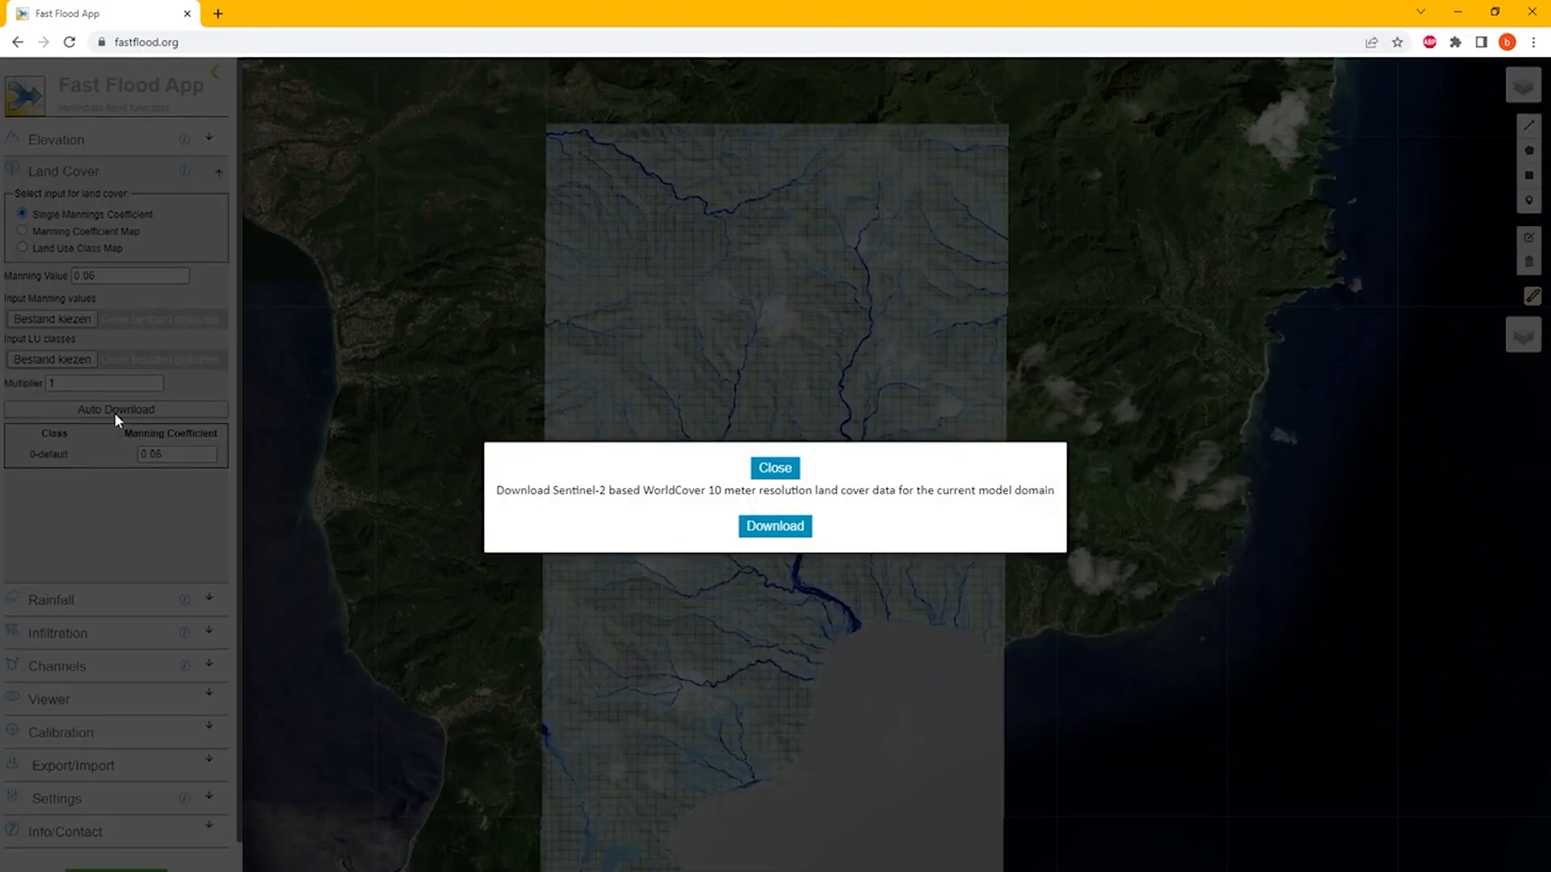
click(791, 533)
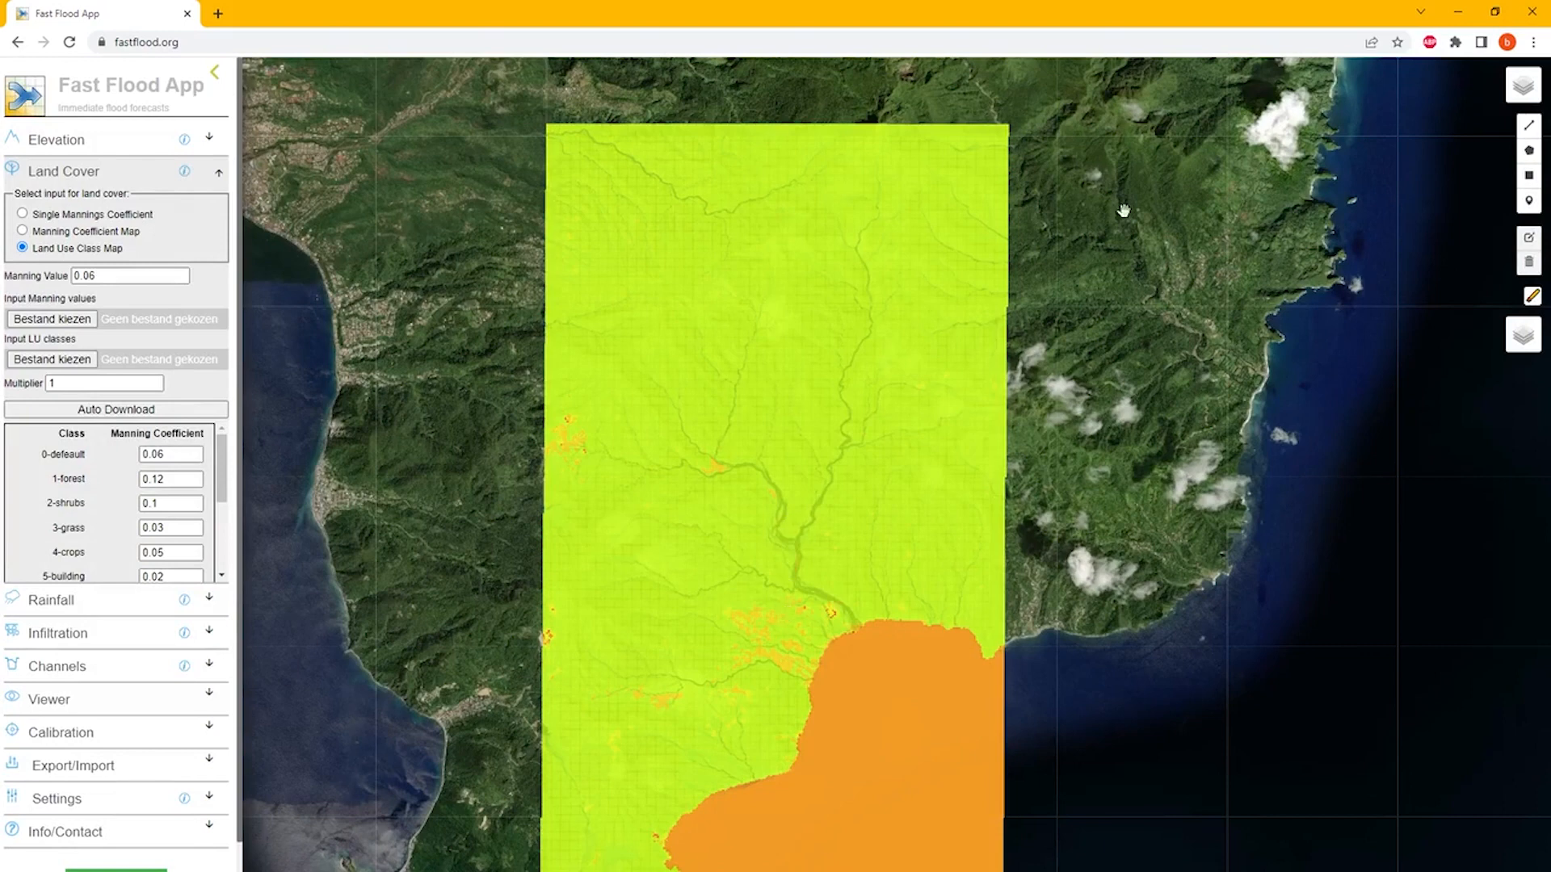
Review the Manning coefficients of the land use classes and hide the Manning layer on the map.
mouse_move(1523, 85)
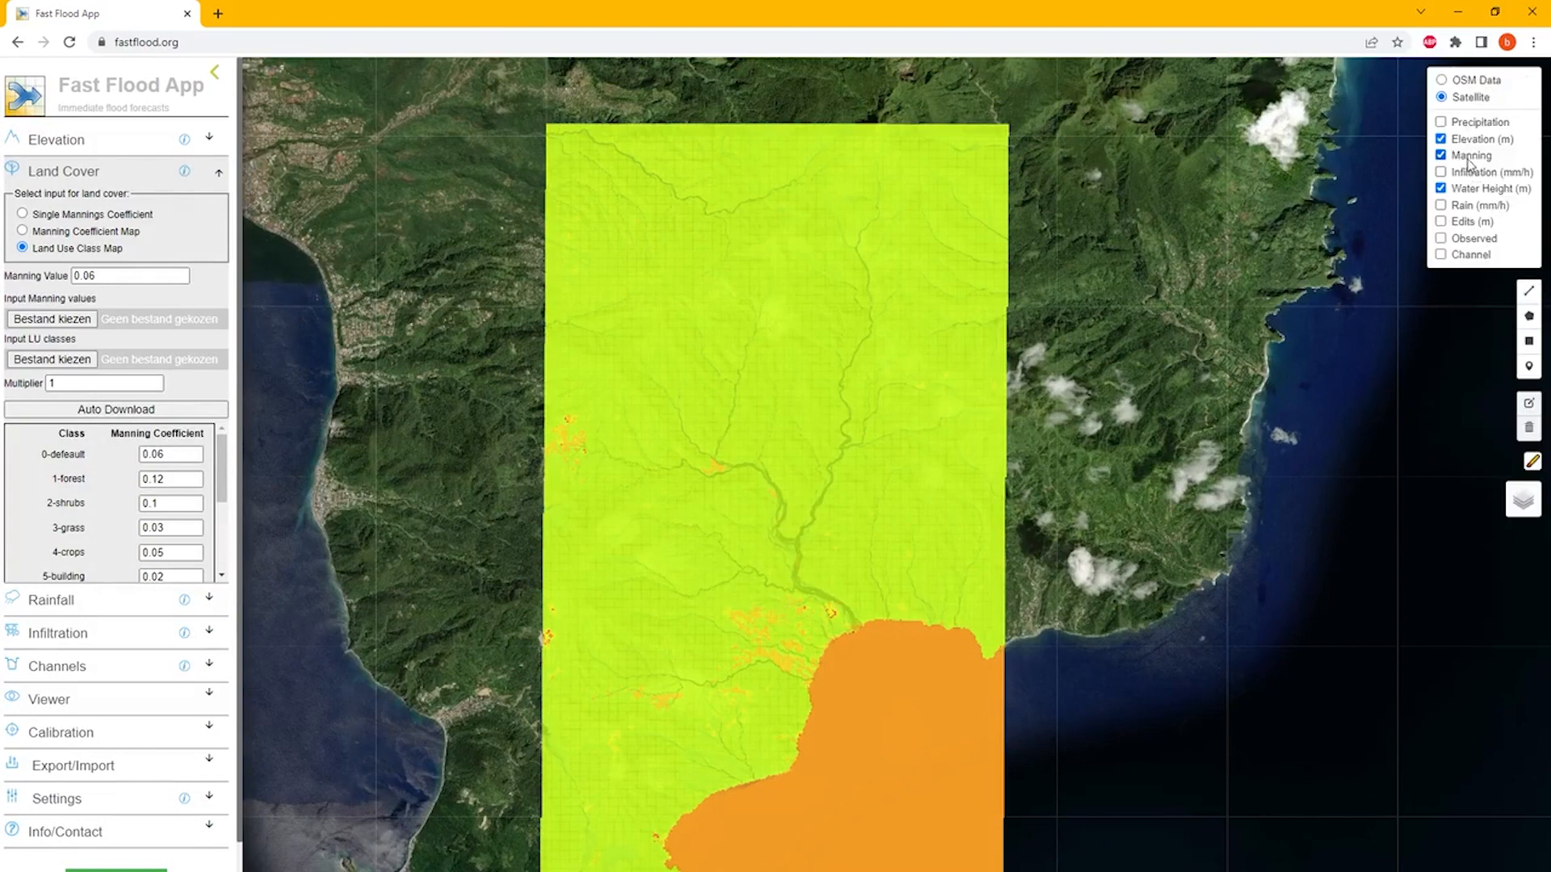
scroll(74, 533, down, 3)
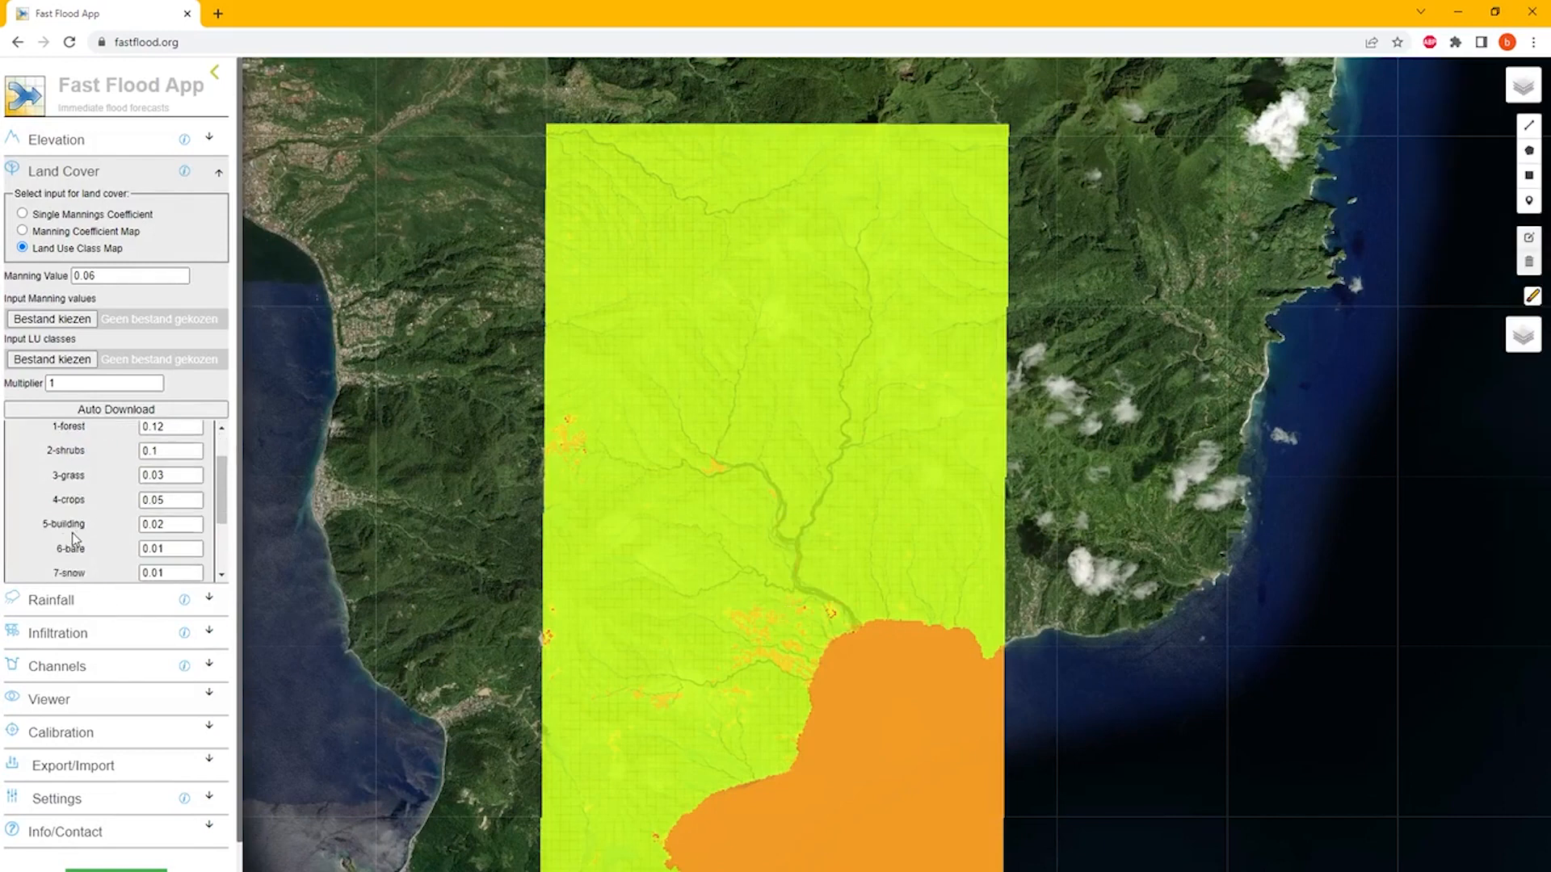
scroll(76, 524, up, 3)
scroll(79, 518, down, 3)
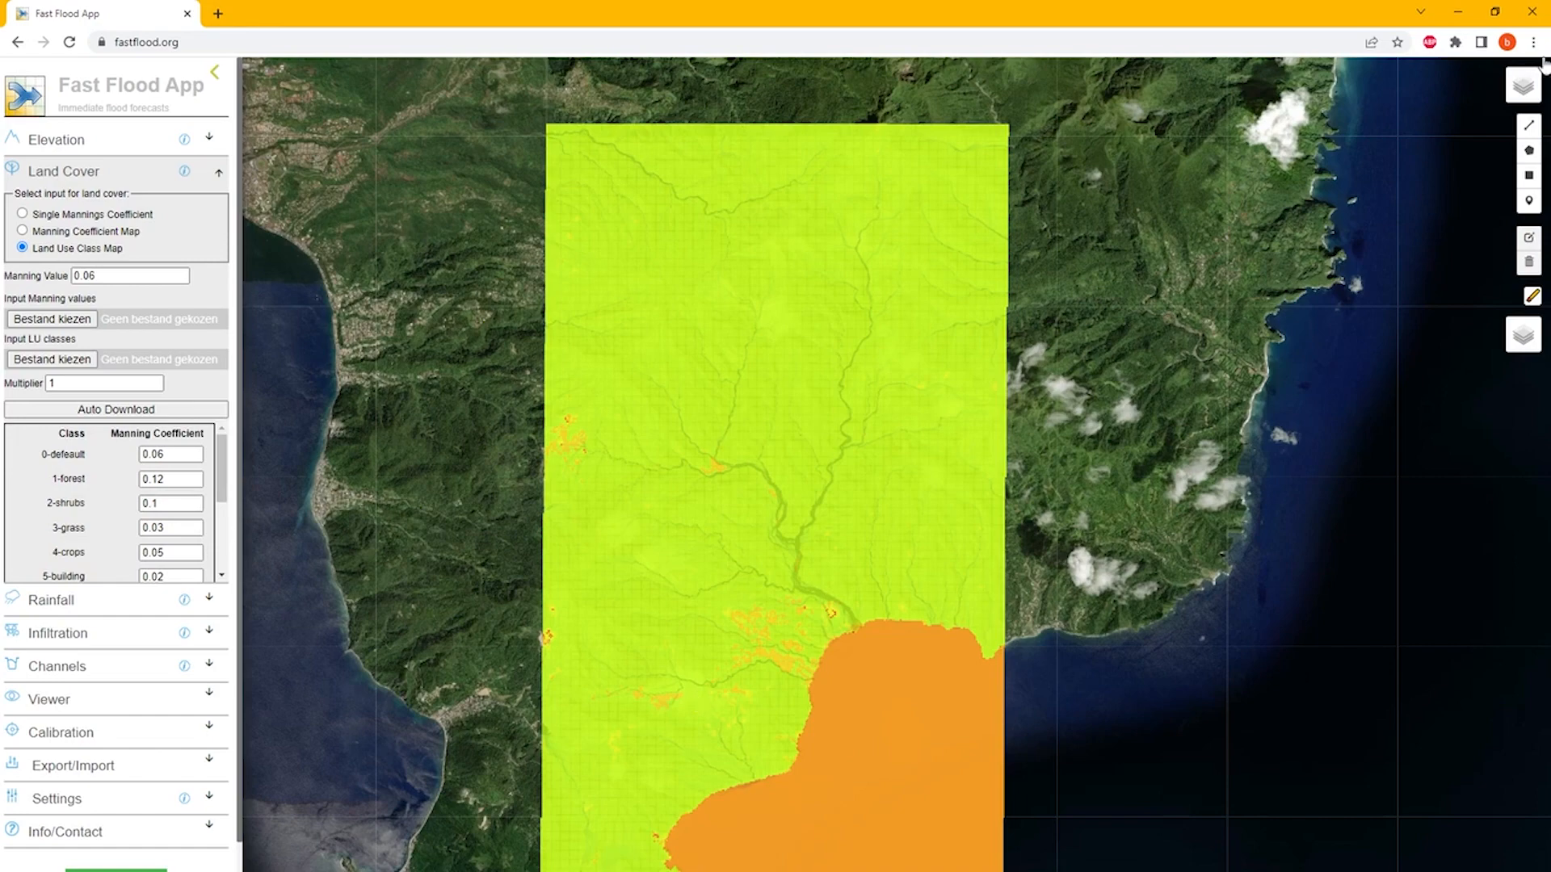
mouse_move(1524, 81)
click(1482, 156)
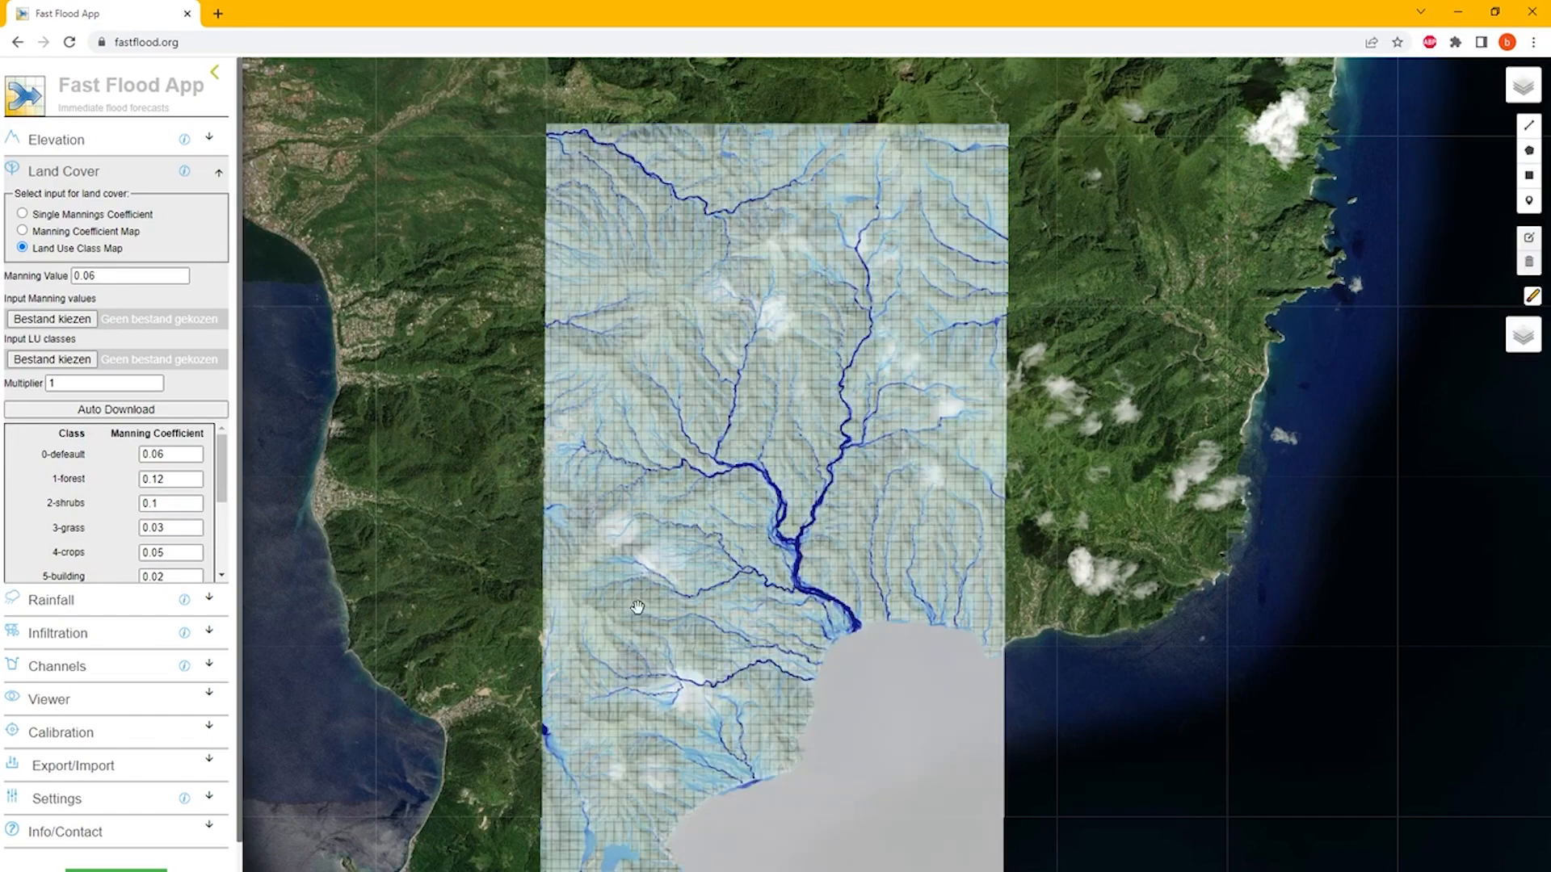
click(53, 171)
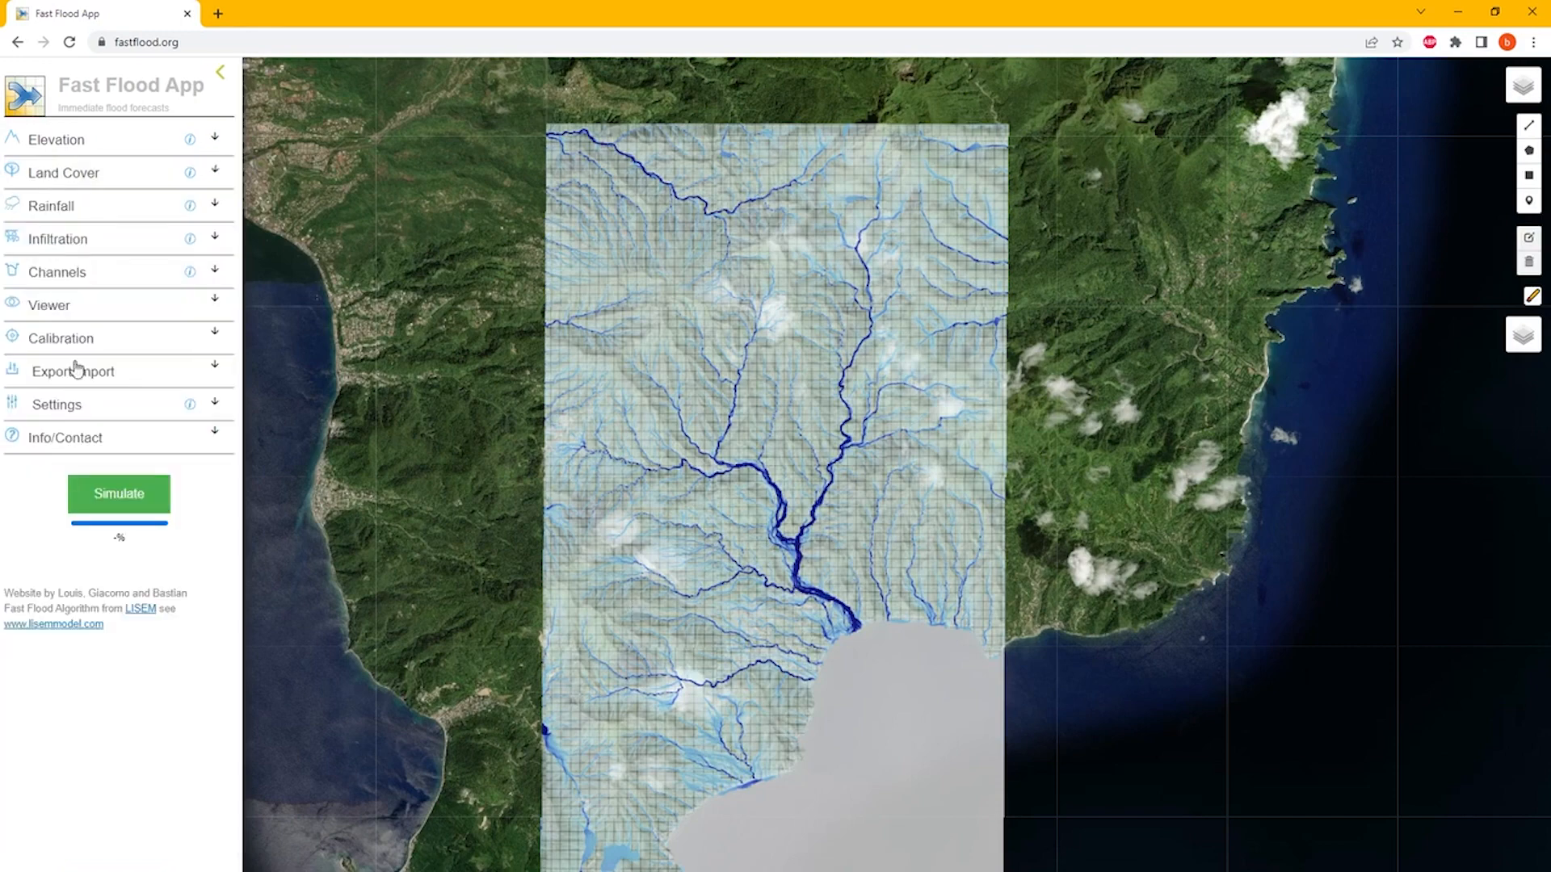
Download the SOILGRIDS infiltration data for the model domain at the default 5-15cm depth.
click(49, 244)
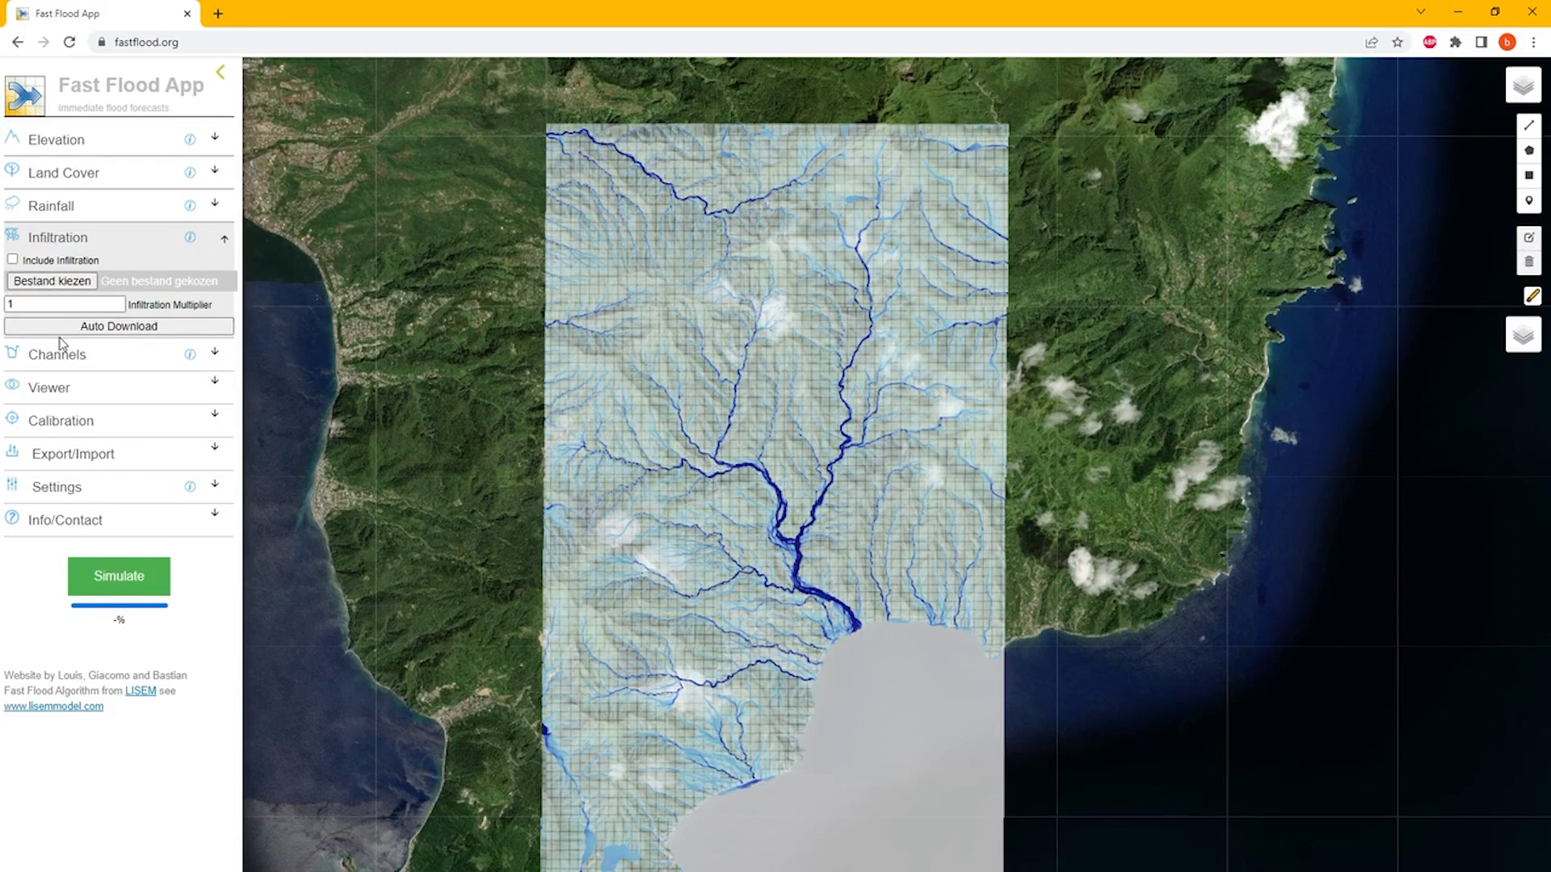
click(117, 327)
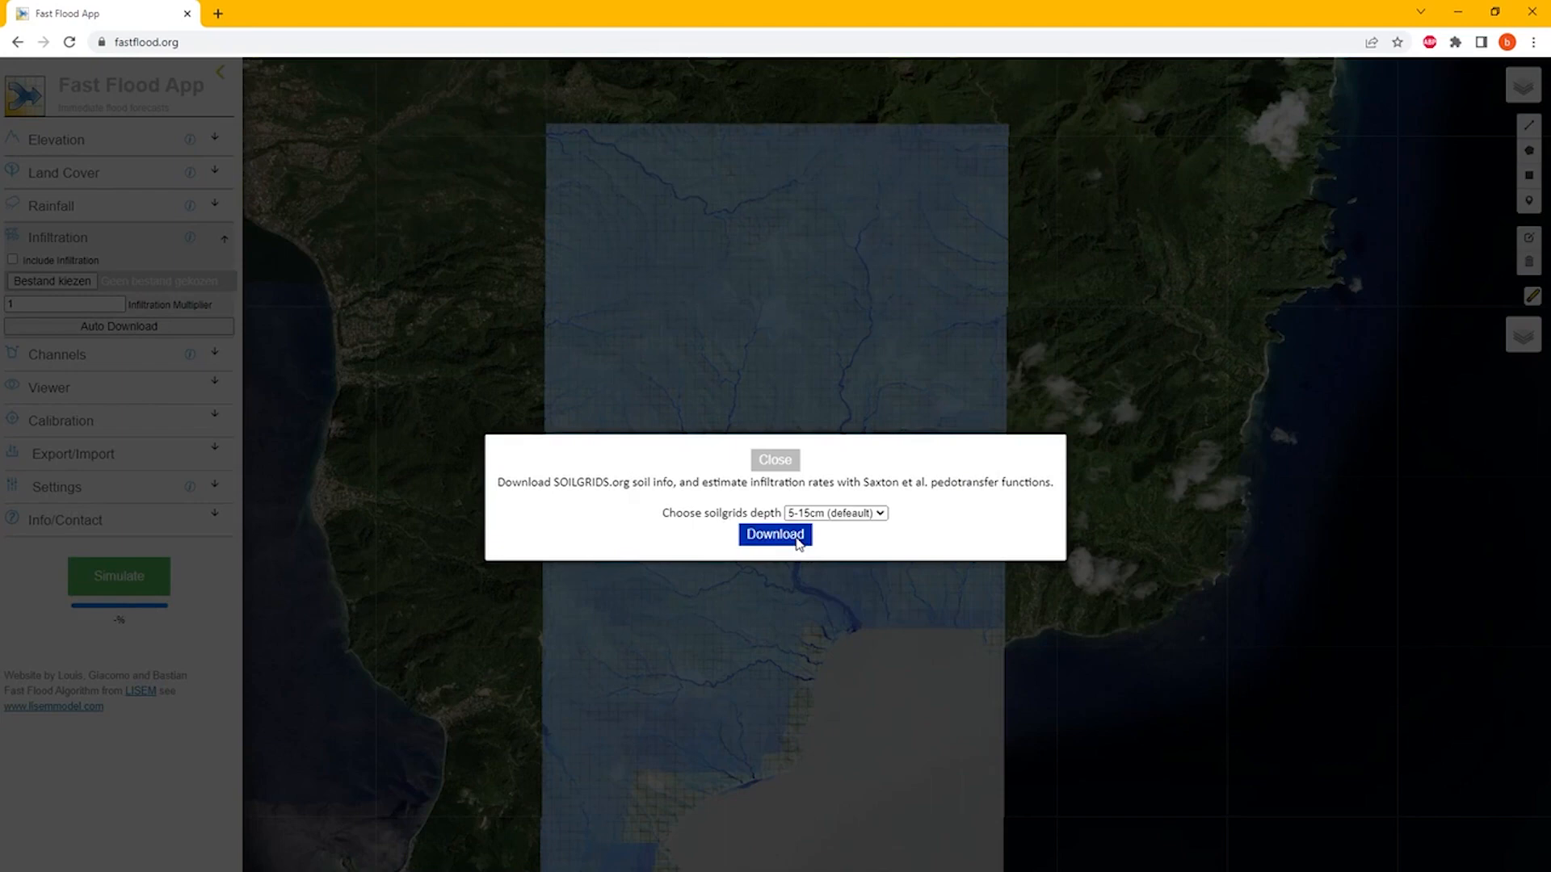
click(1081, 335)
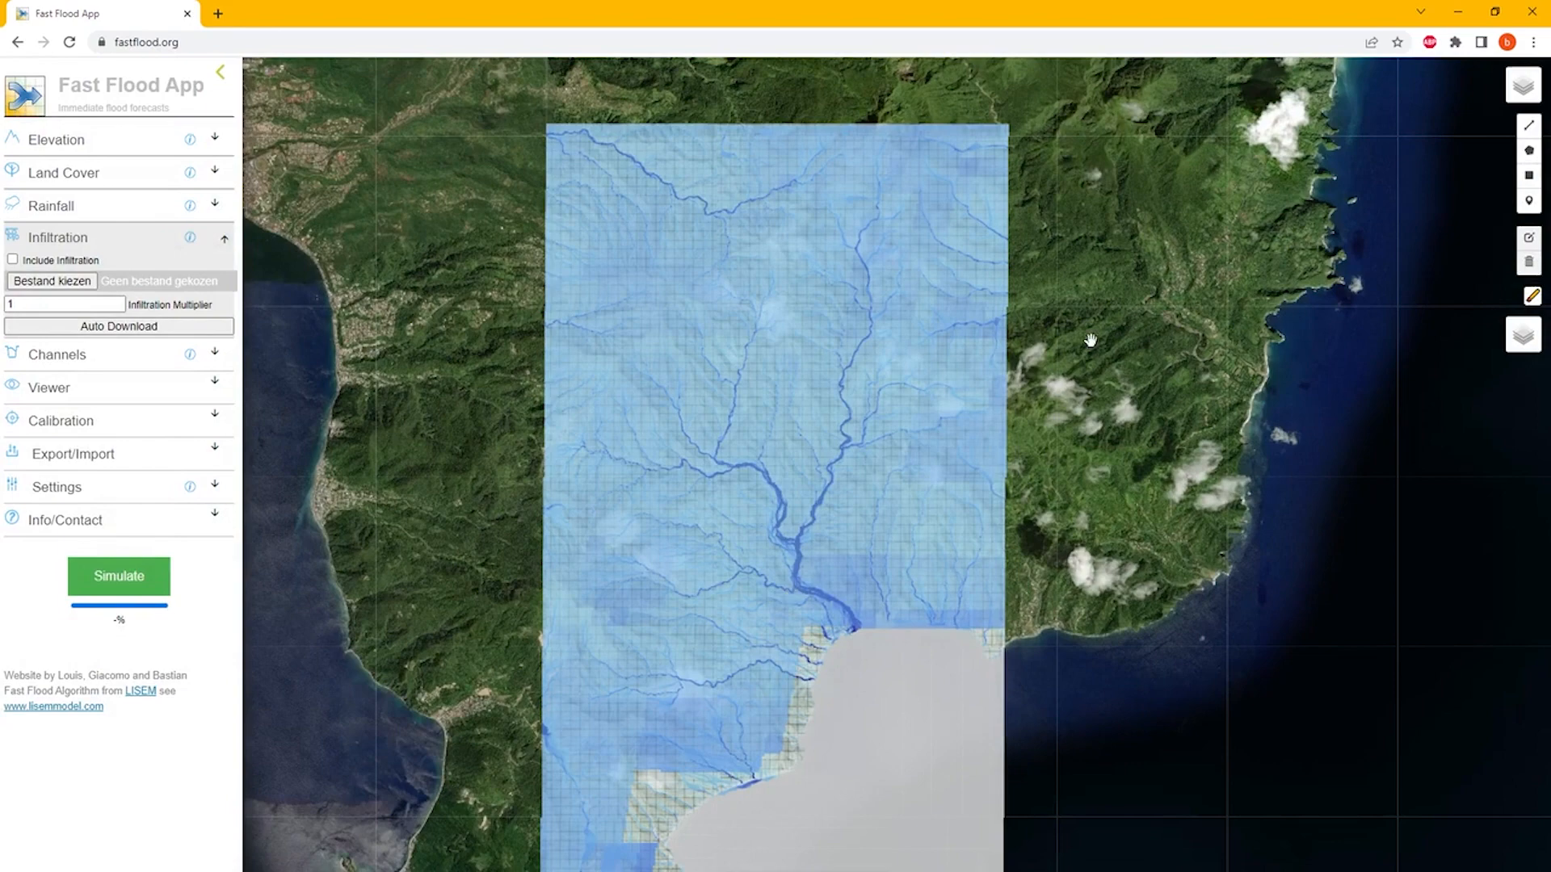
Hide the infiltration layer on the map and rerun the flood simulation with the downloaded input data.
mouse_move(1522, 85)
click(1478, 171)
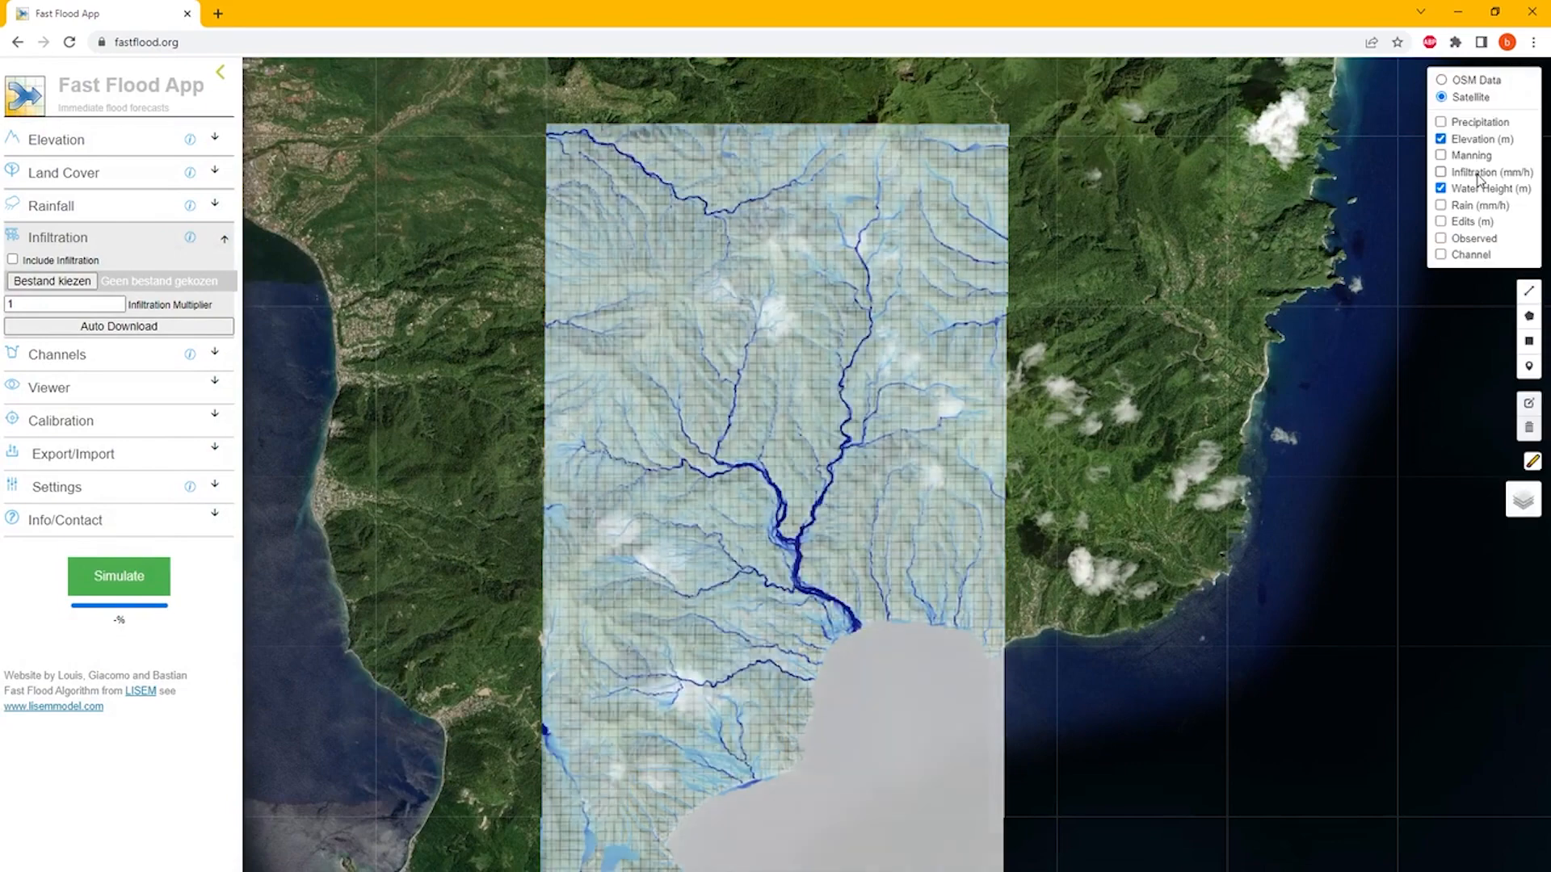
click(89, 580)
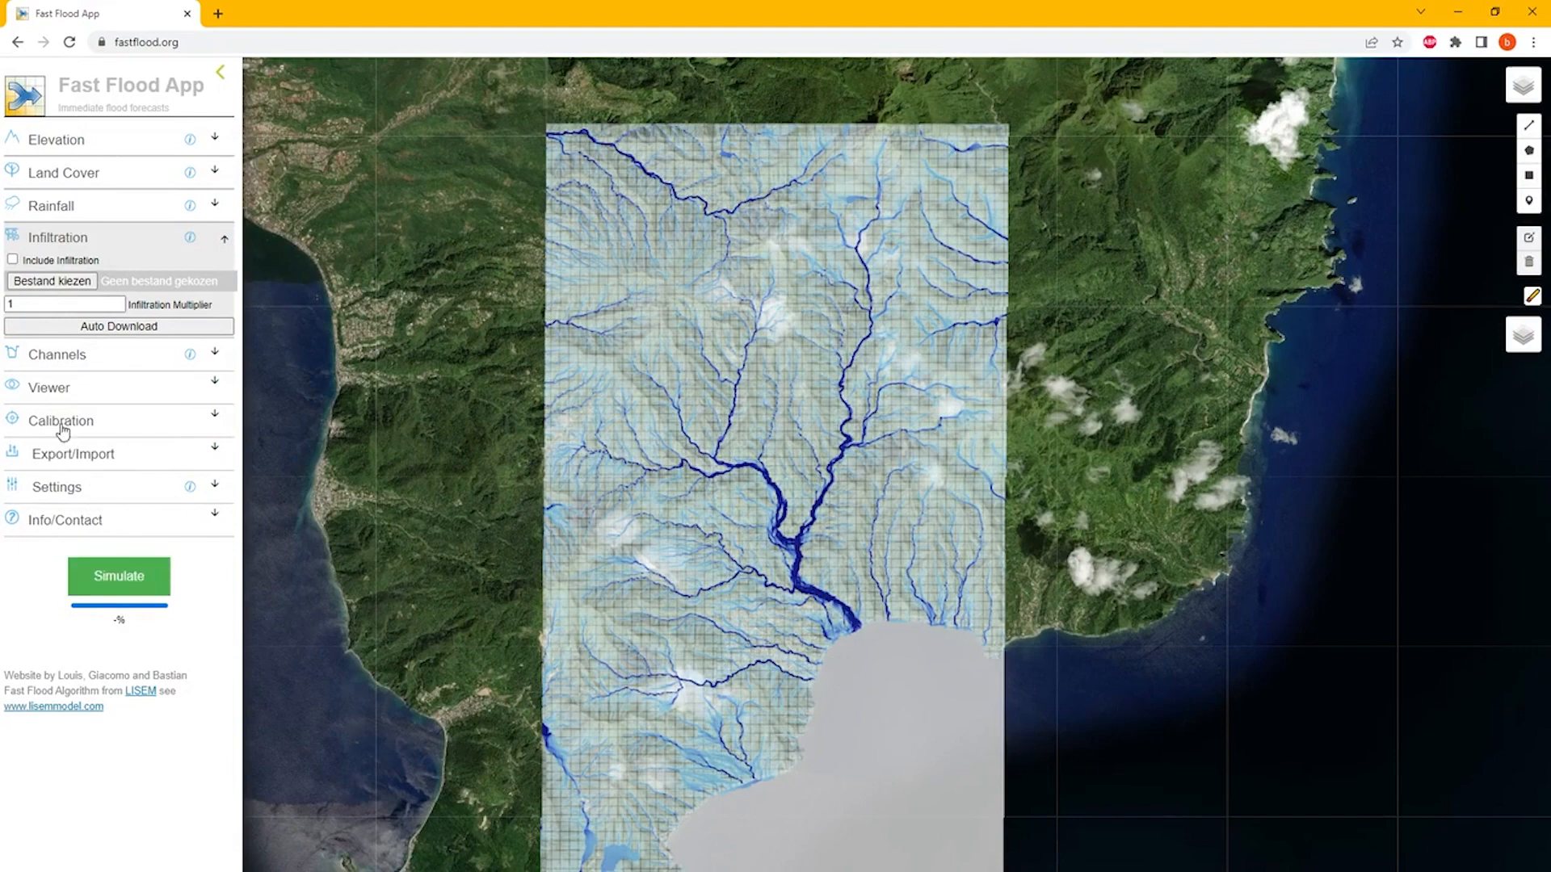
View the flood chart per land use class, close it, and collapse the Infiltration and Viewer sections.
click(47, 390)
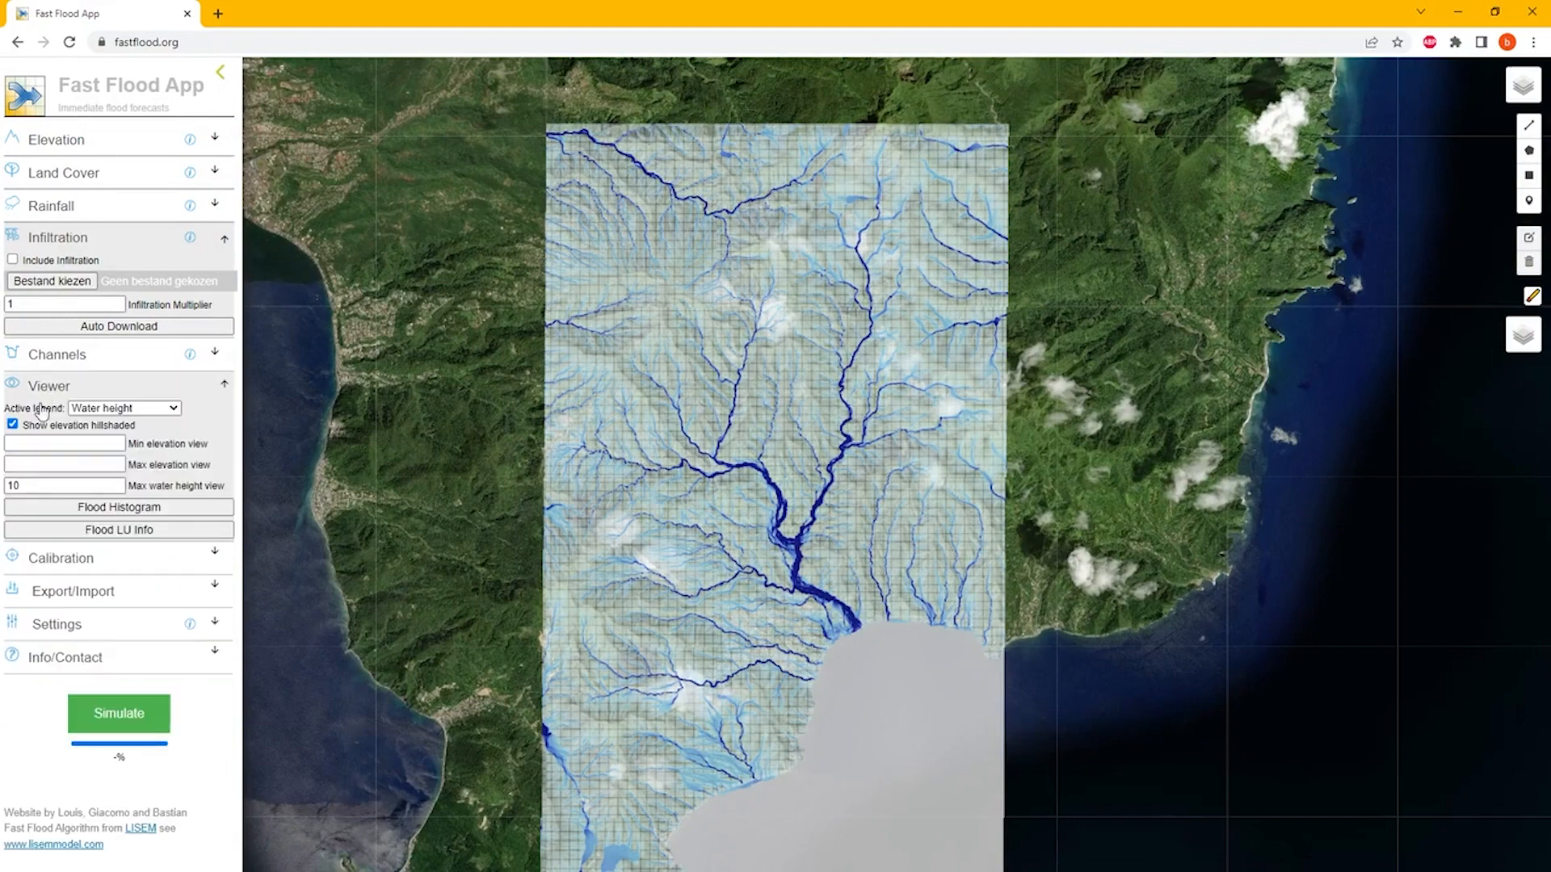
click(86, 531)
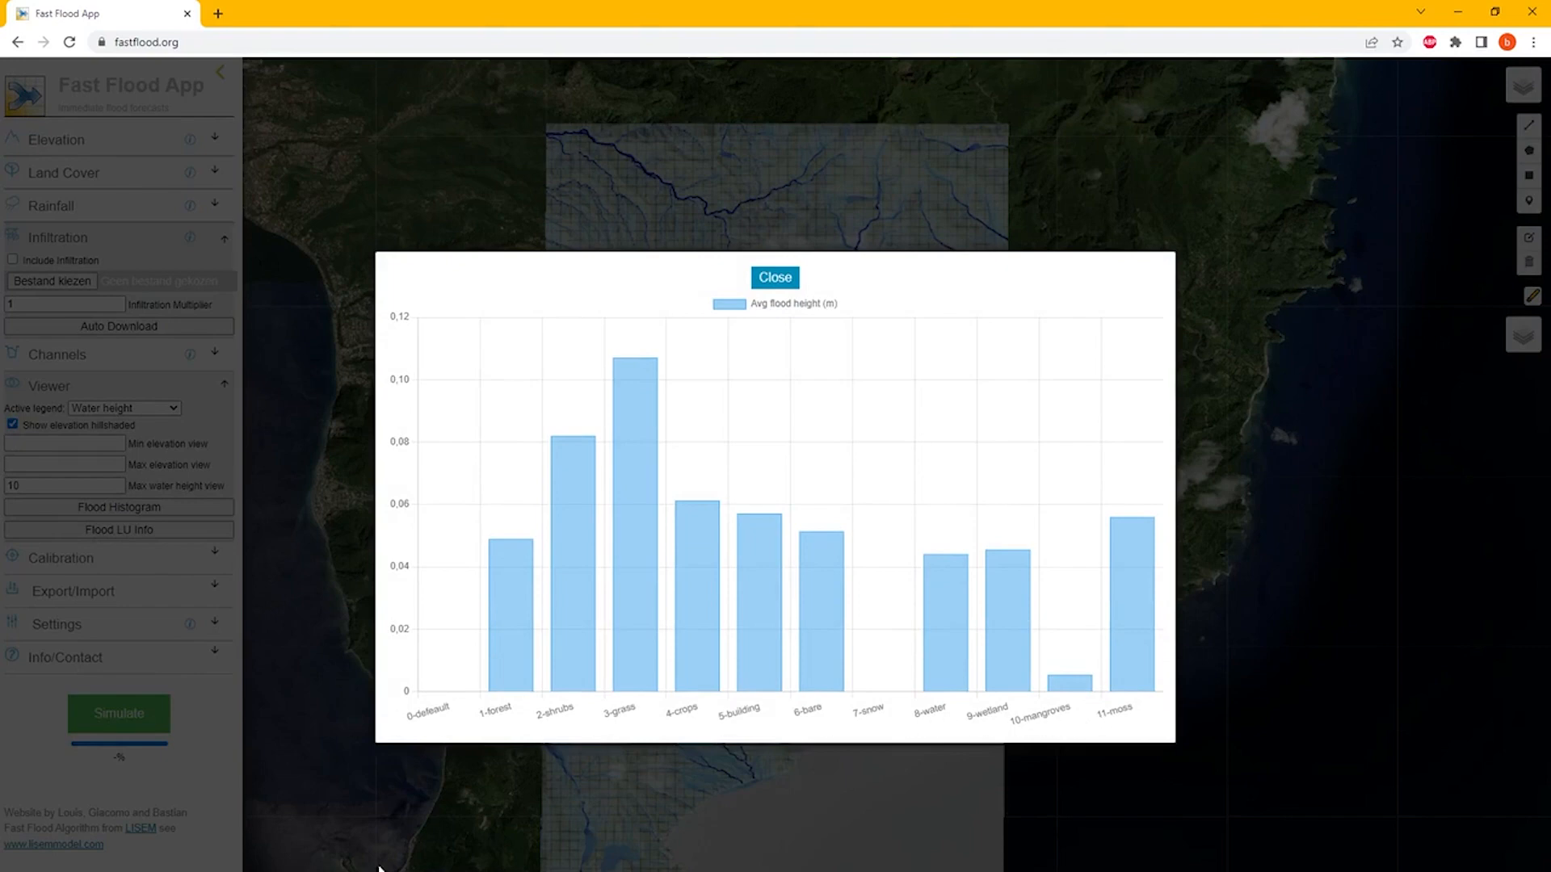
click(777, 279)
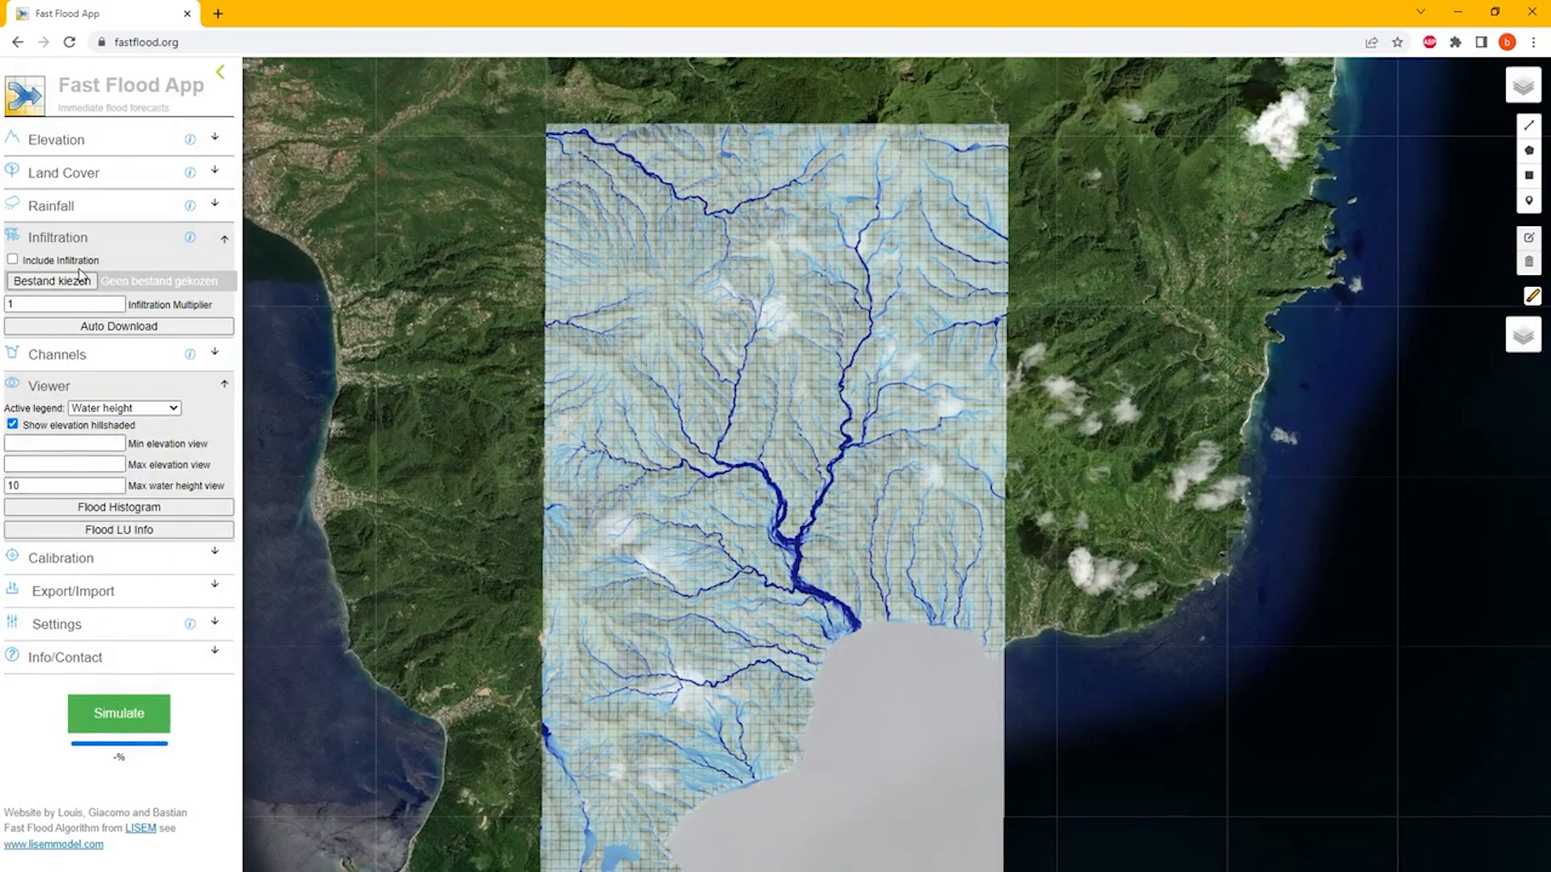
click(63, 242)
click(59, 307)
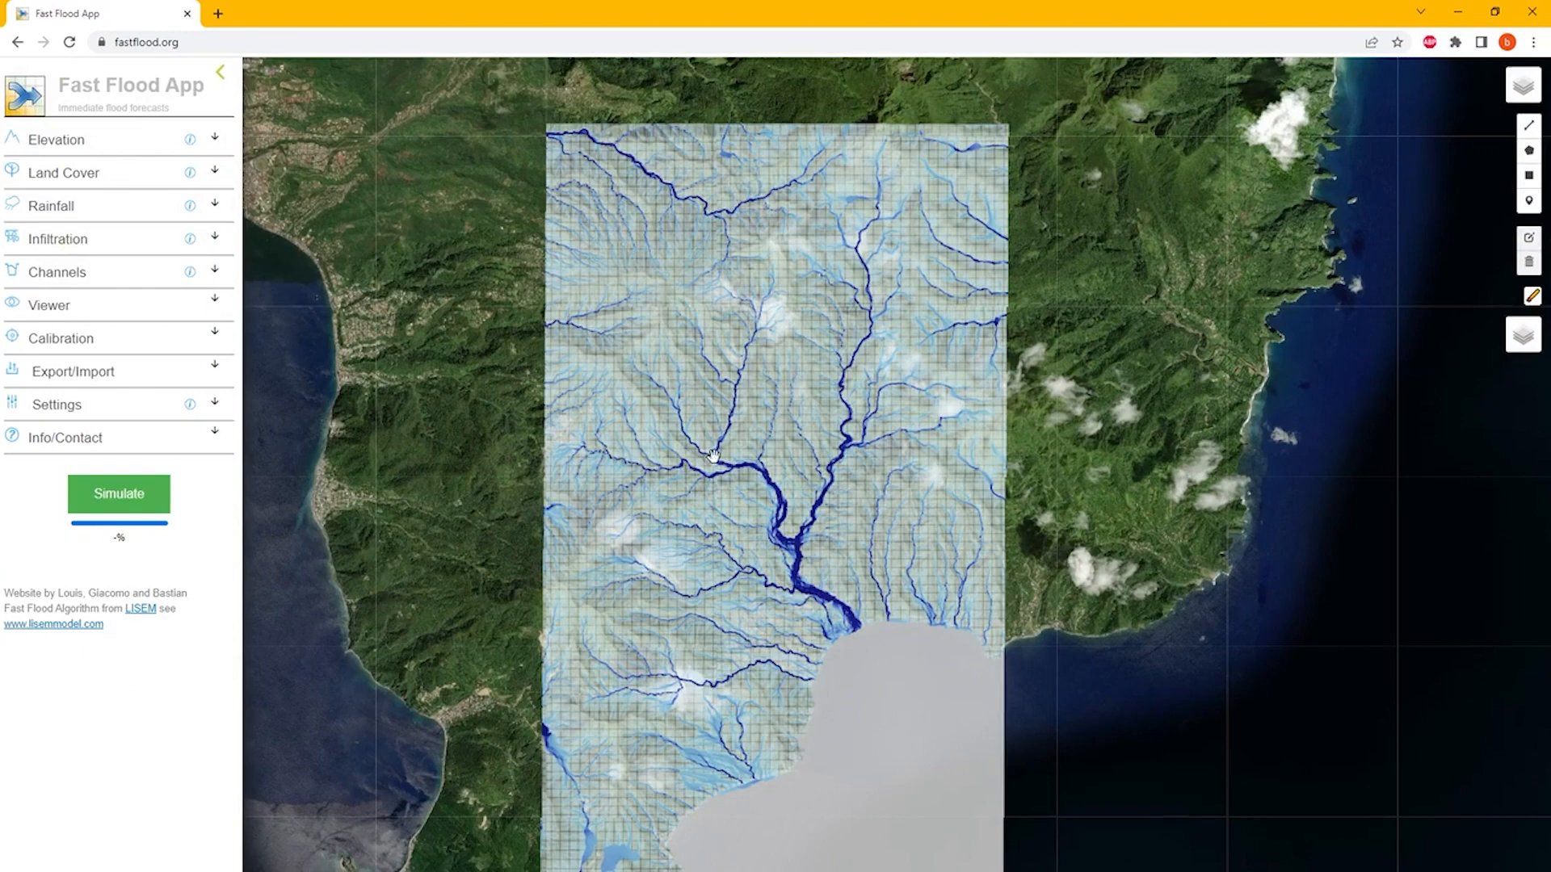
Draw a four-point barrier polyline across the river valley just west of the village at the river confluence.
scroll(717, 457, up, 2)
scroll(737, 489, up, 3)
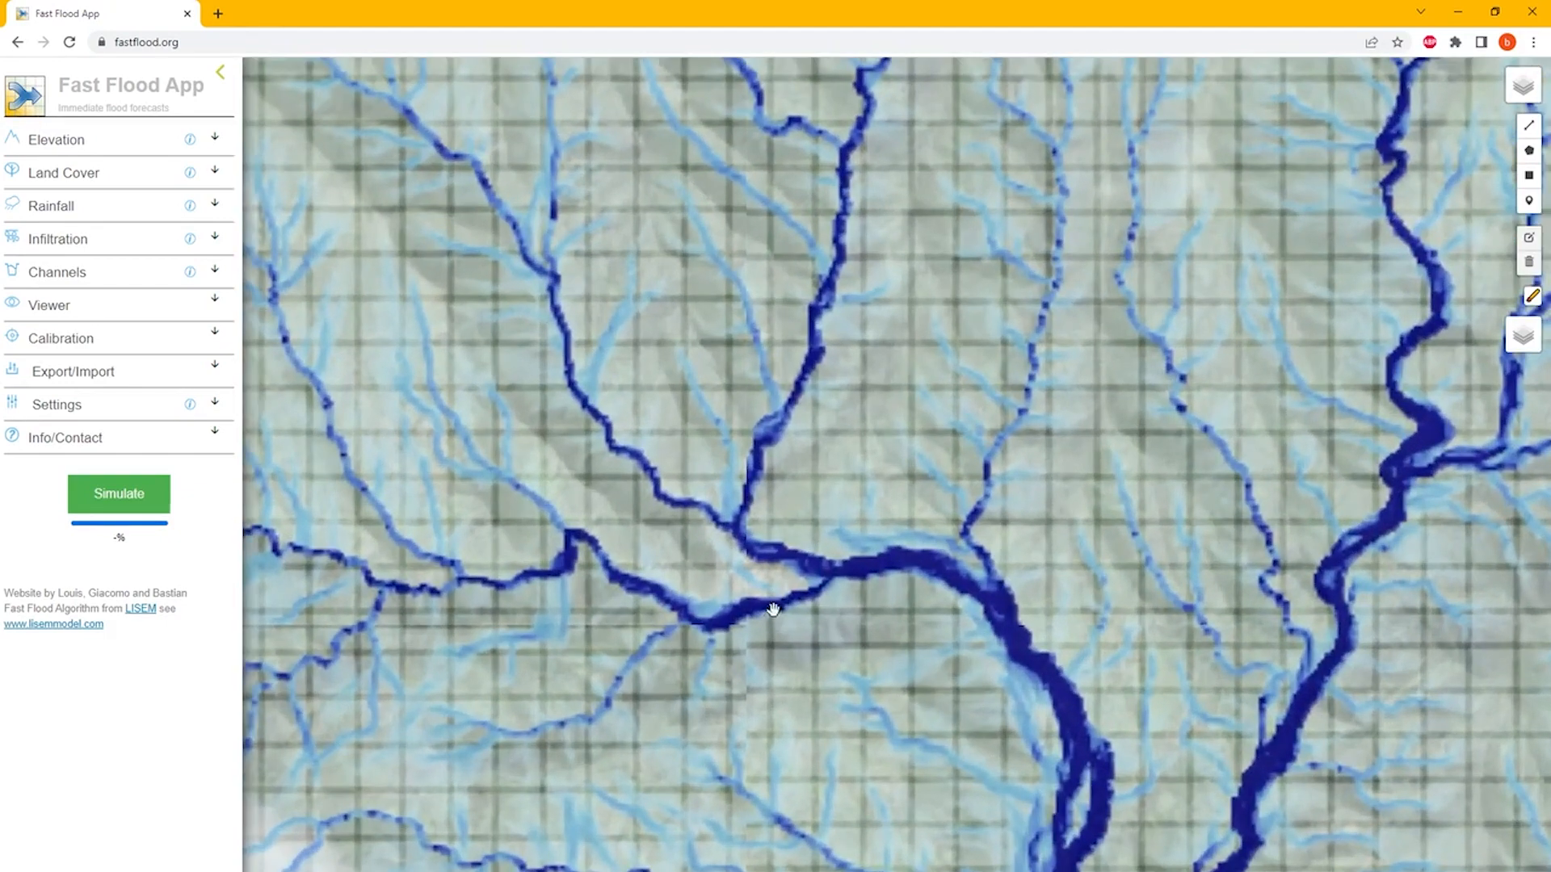
drag(773, 610, 773, 553)
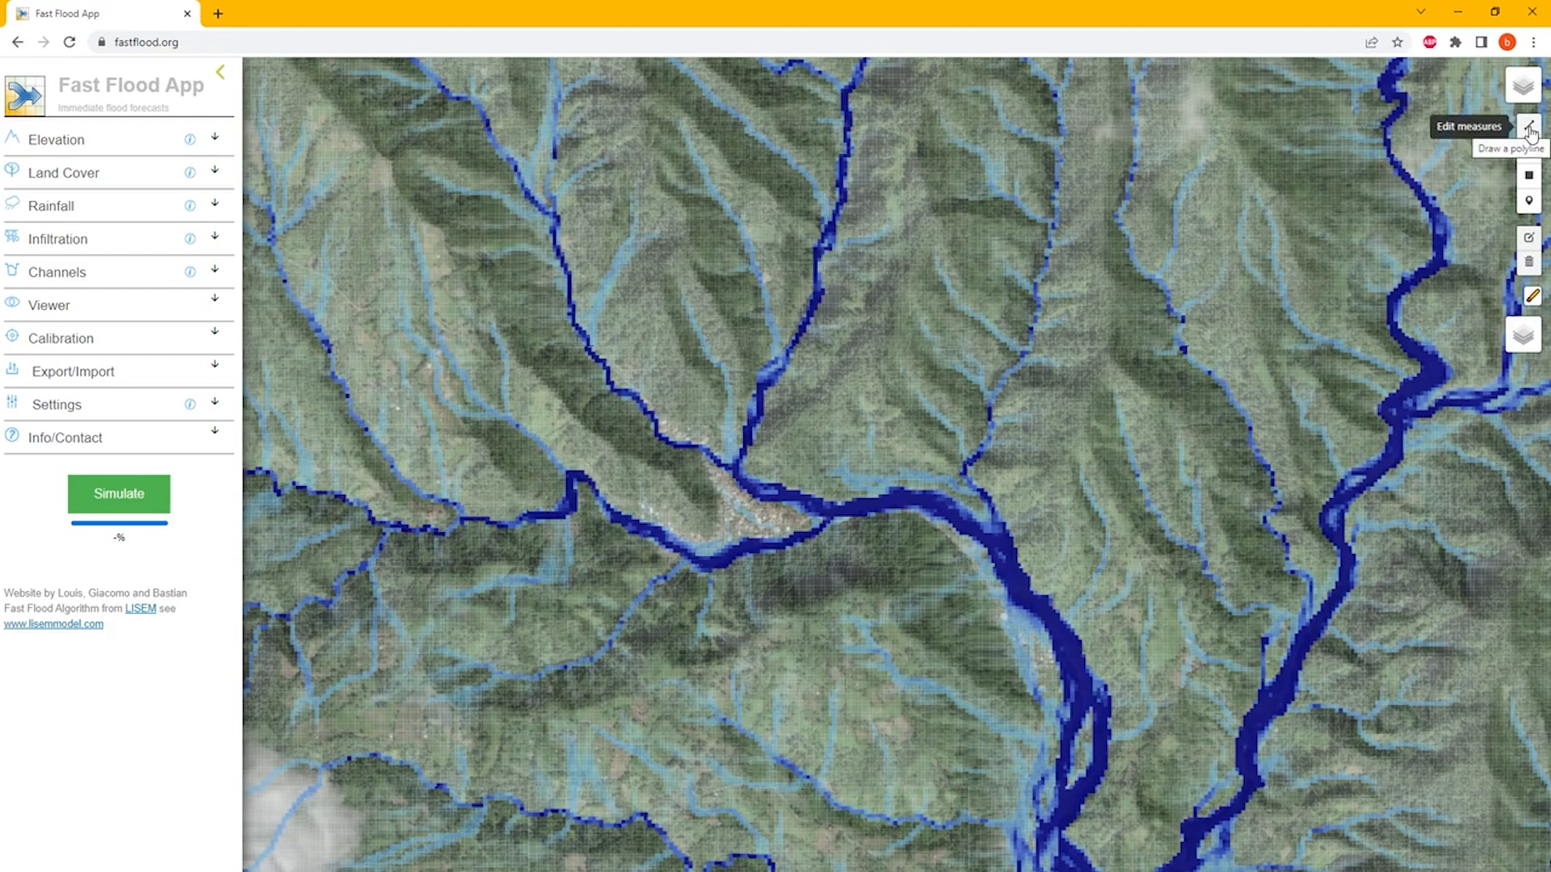
click(1529, 126)
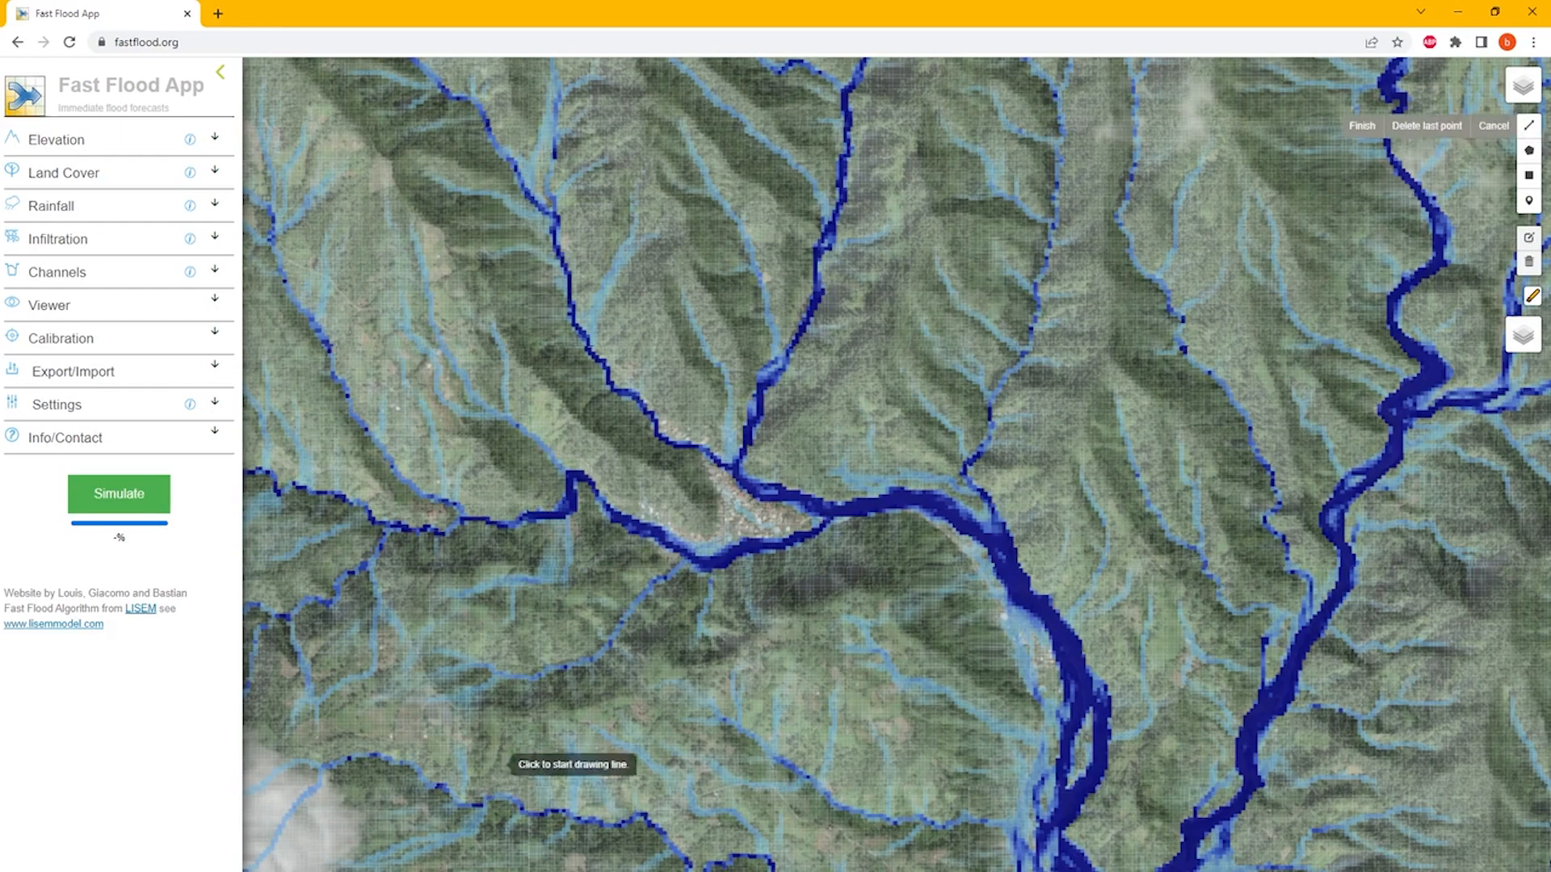
click(695, 508)
click(713, 530)
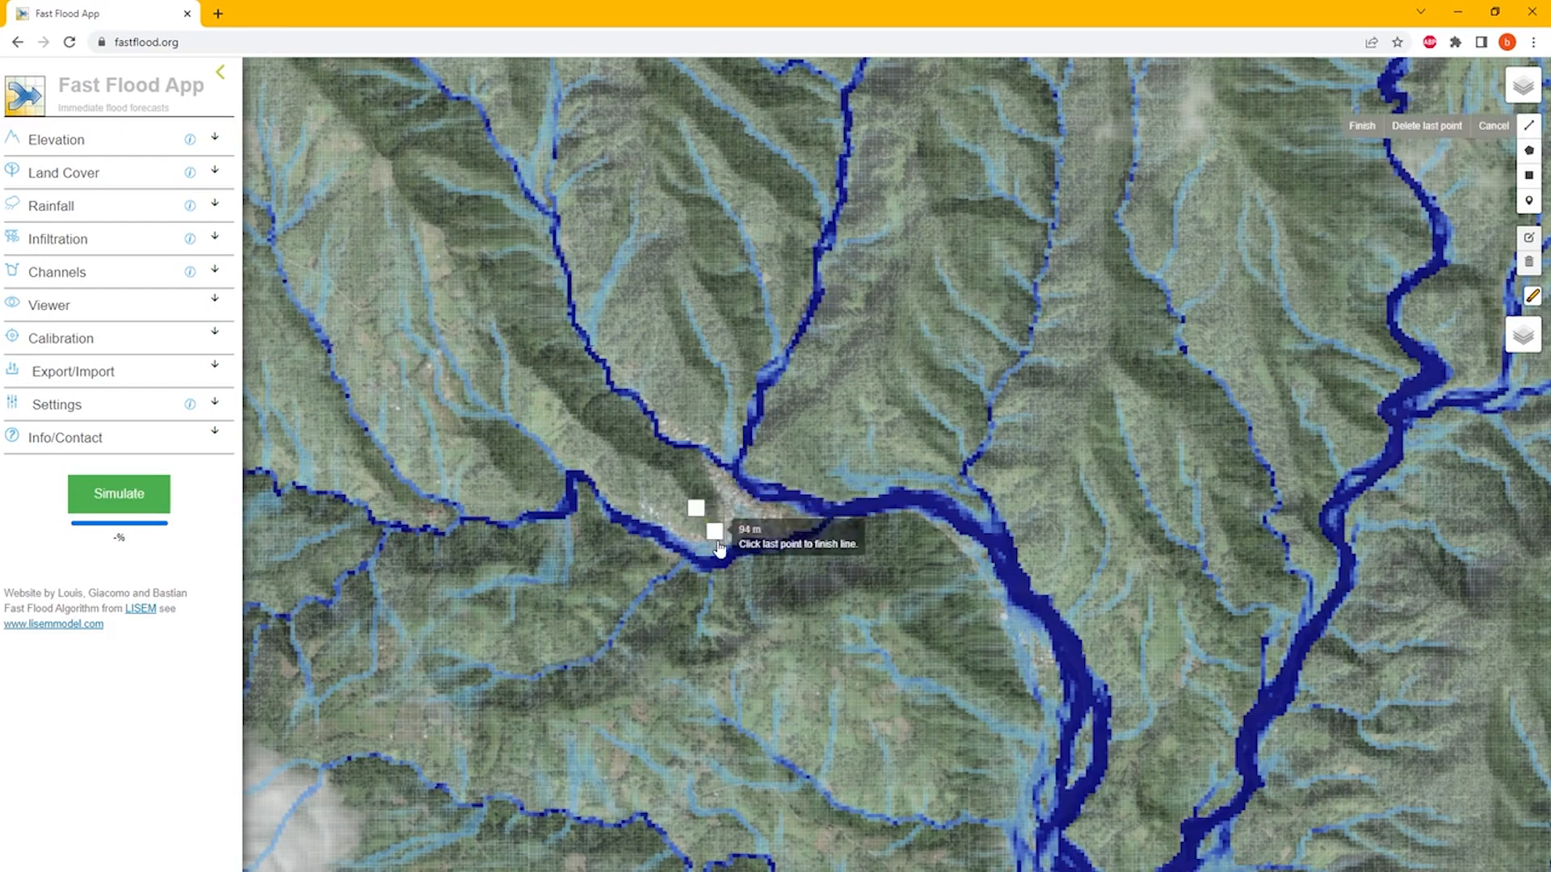
click(732, 566)
click(738, 609)
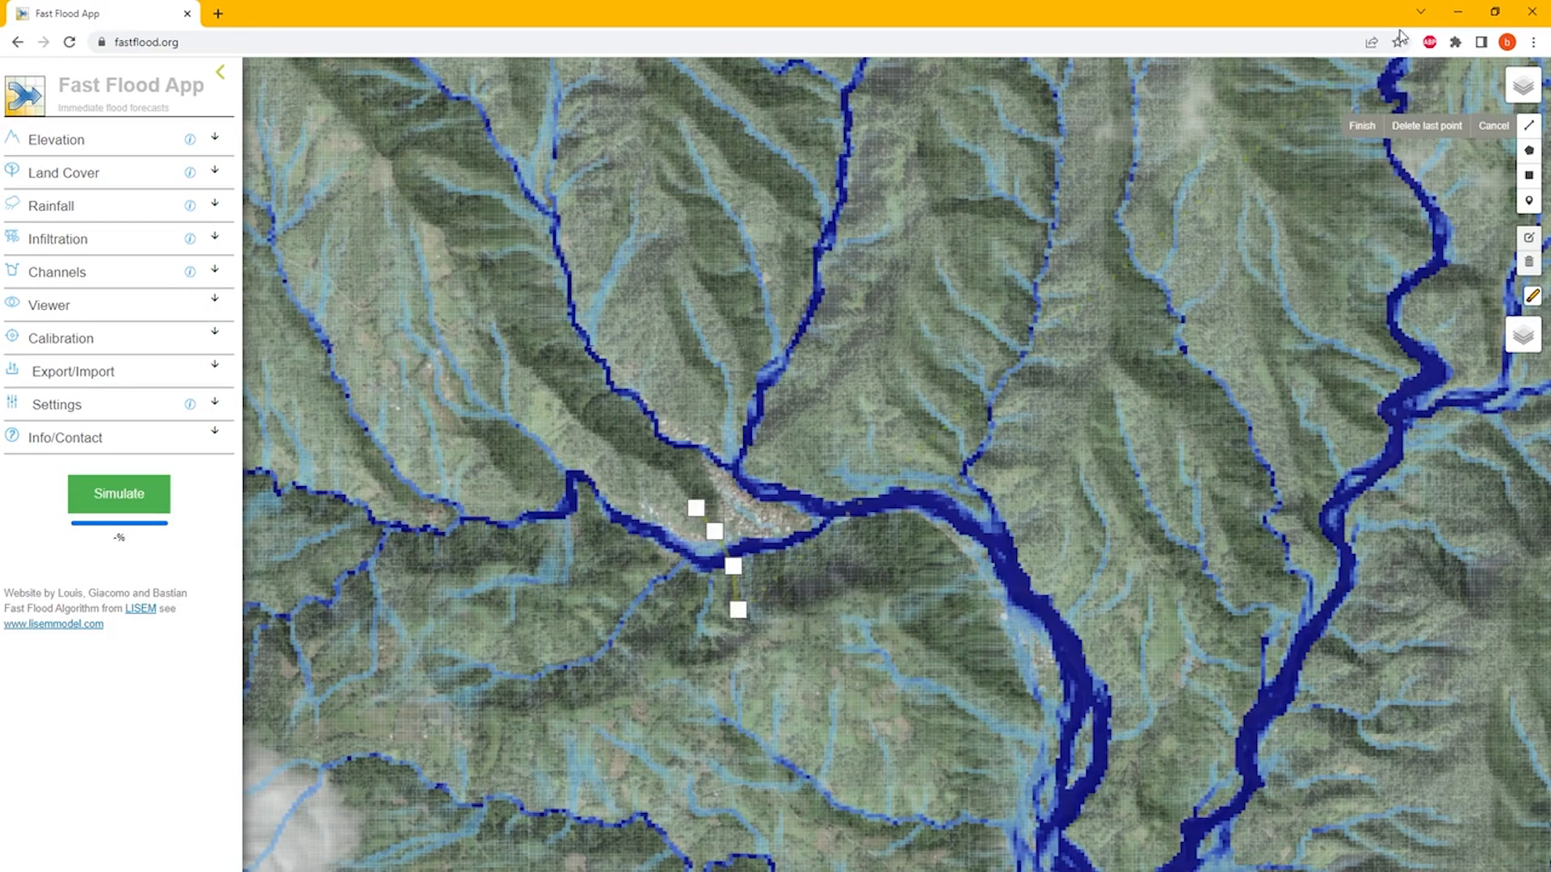
click(1361, 125)
Set the feature height of the drawn barrier line to 5 m.
click(735, 573)
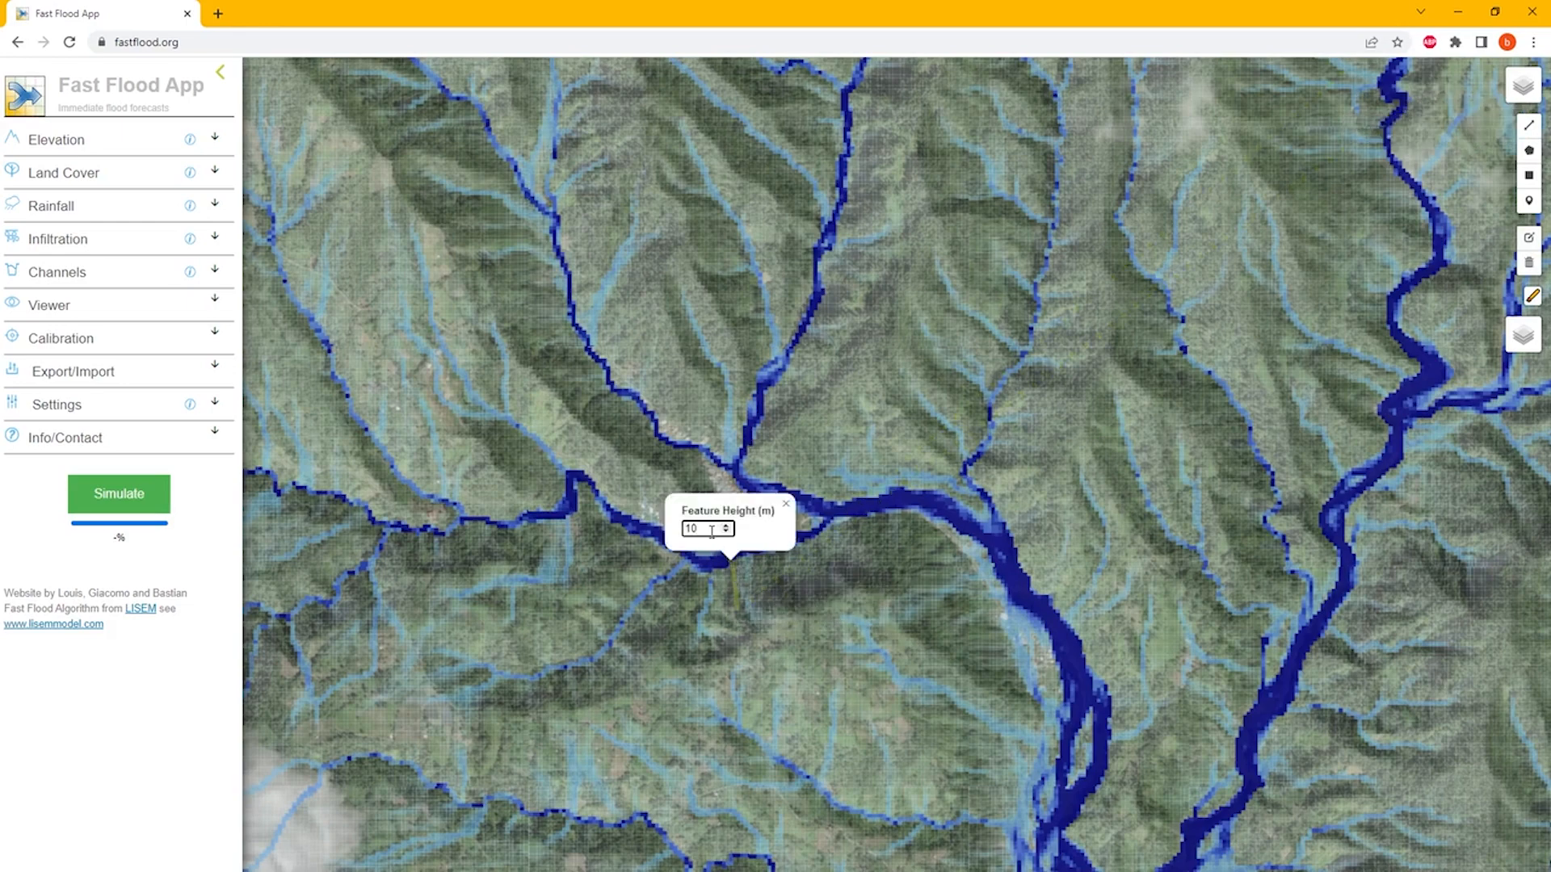
click(571, 521)
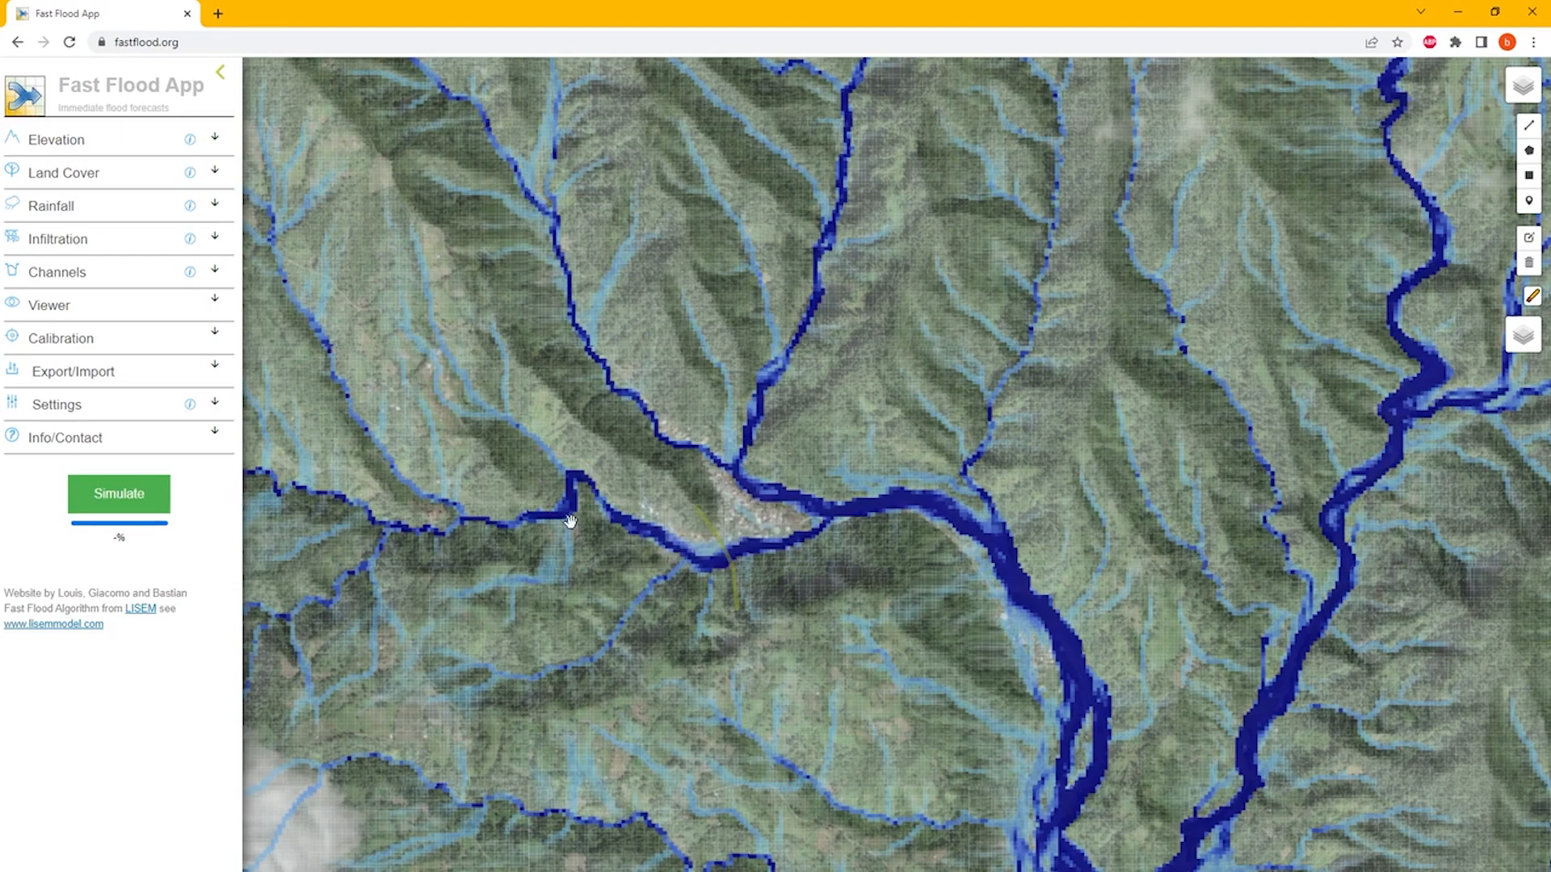
click(719, 548)
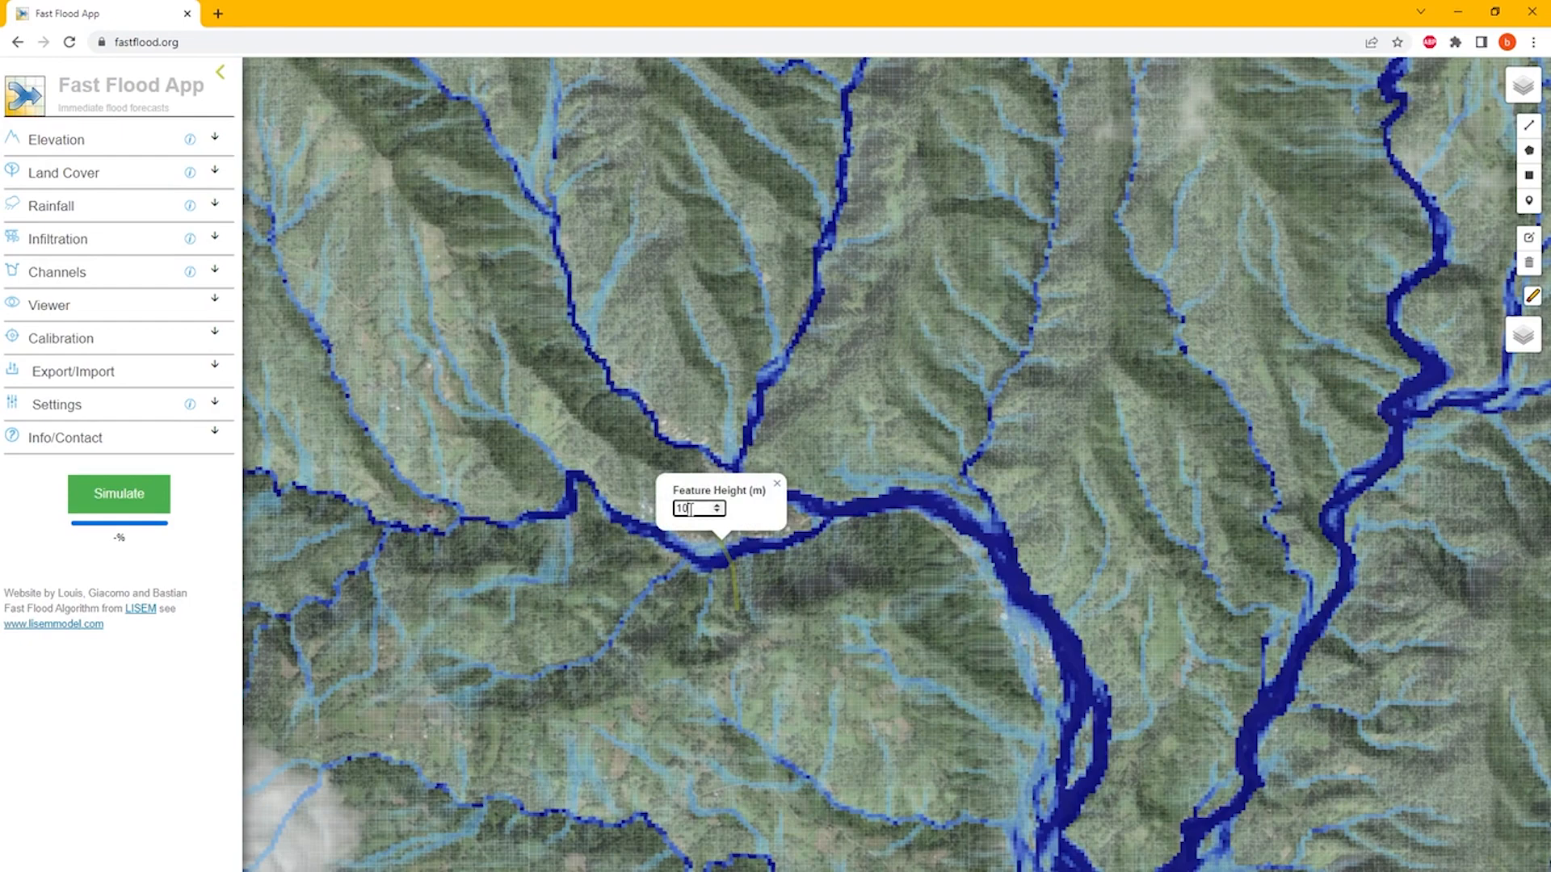
Enable accounting for depressions in the simulation settings and rerun the flood simulation.
click(49, 408)
click(777, 483)
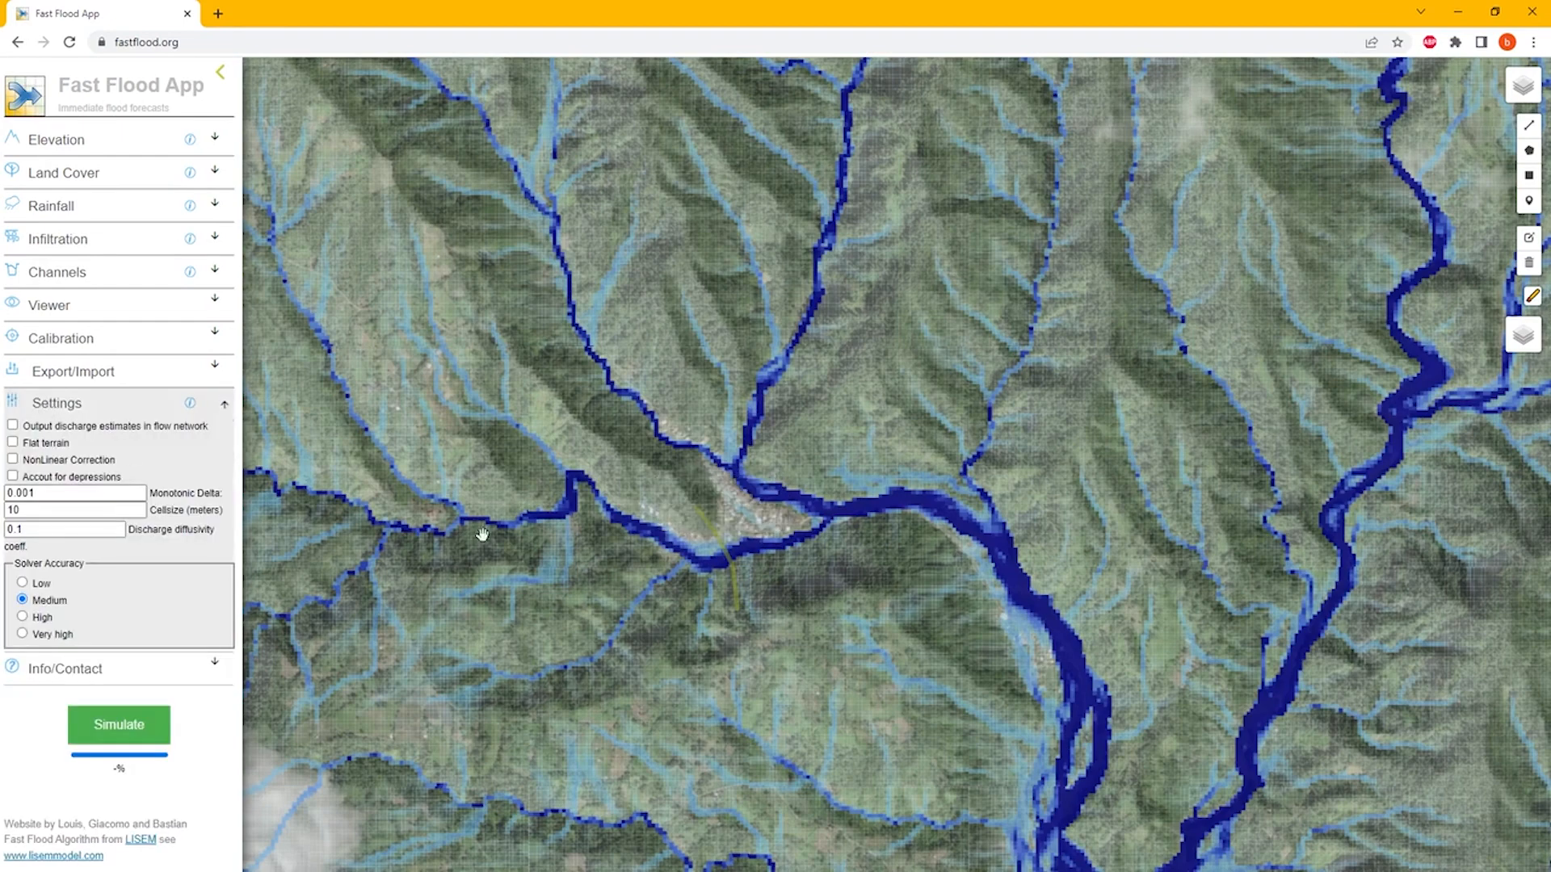
click(13, 476)
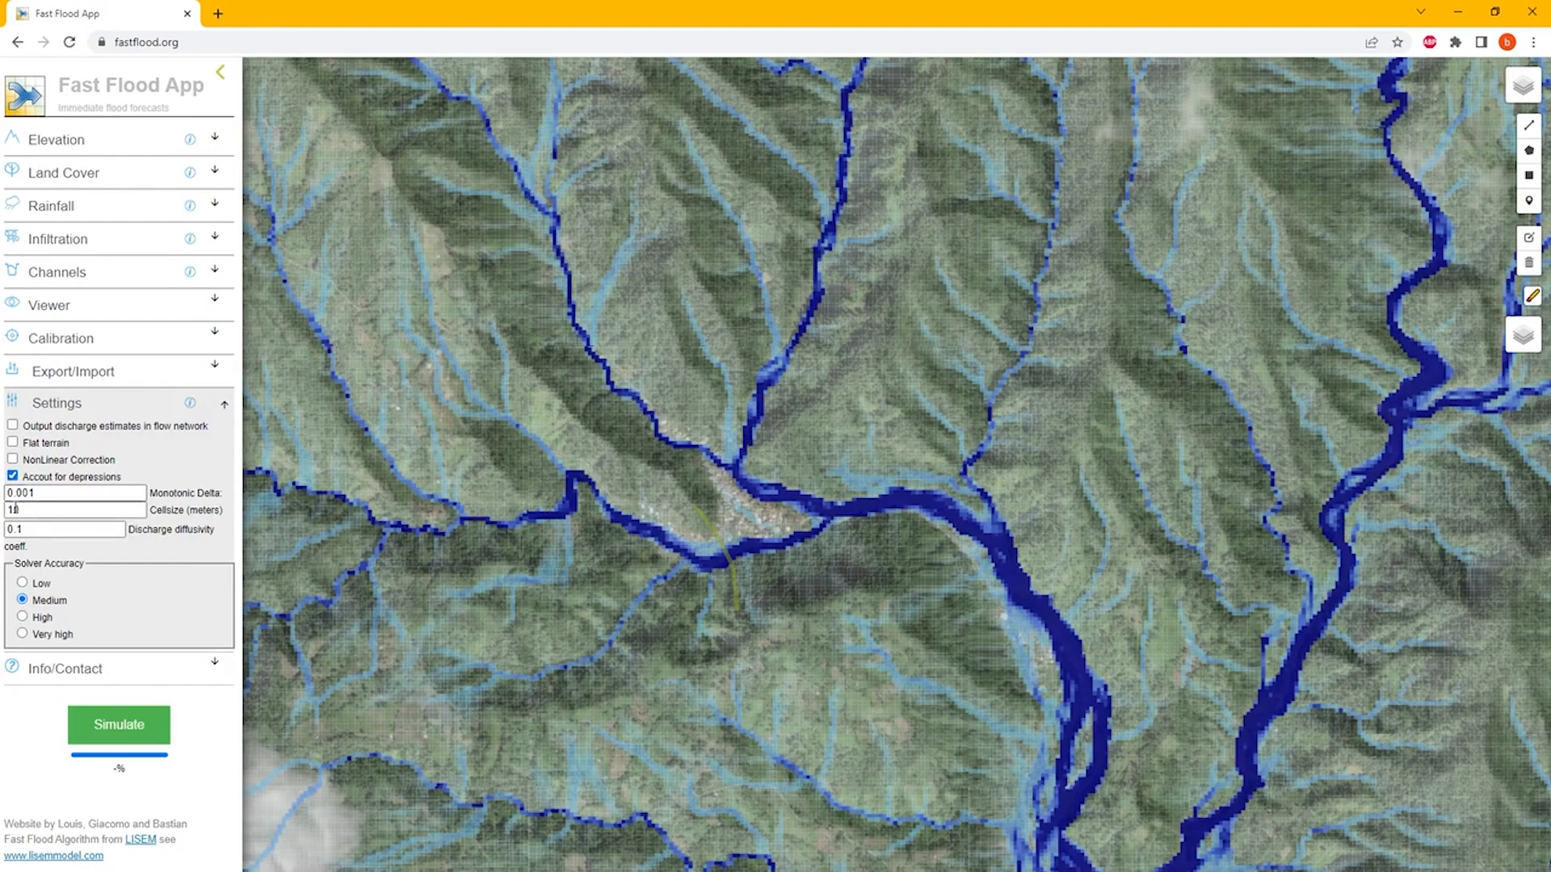
click(109, 732)
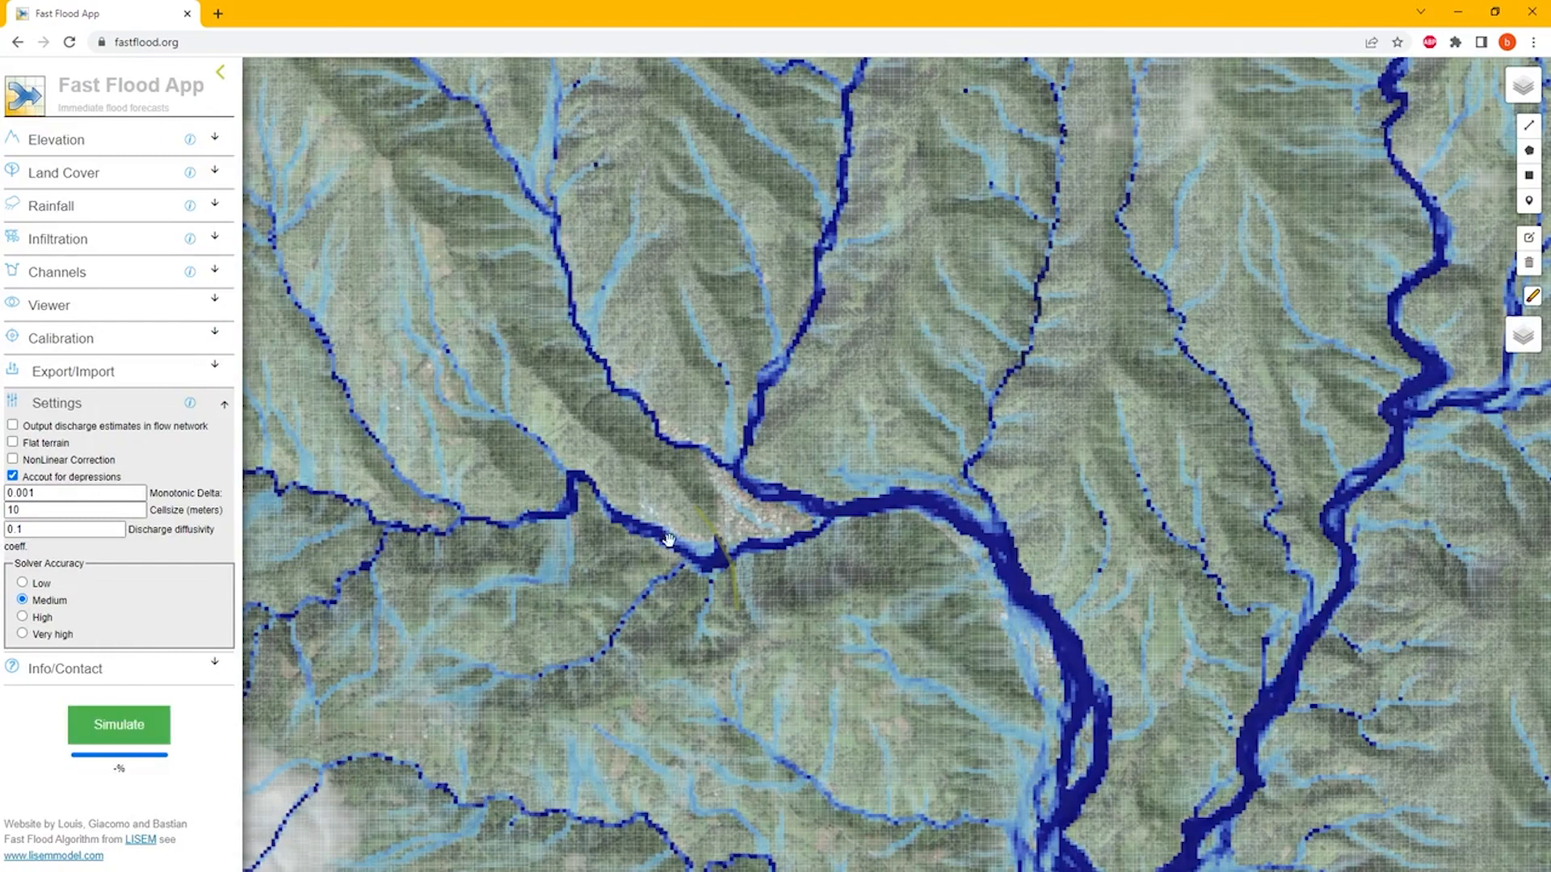
Set the barrier line's feature height to 10 m and rerun the flood simulation.
click(732, 566)
click(690, 527)
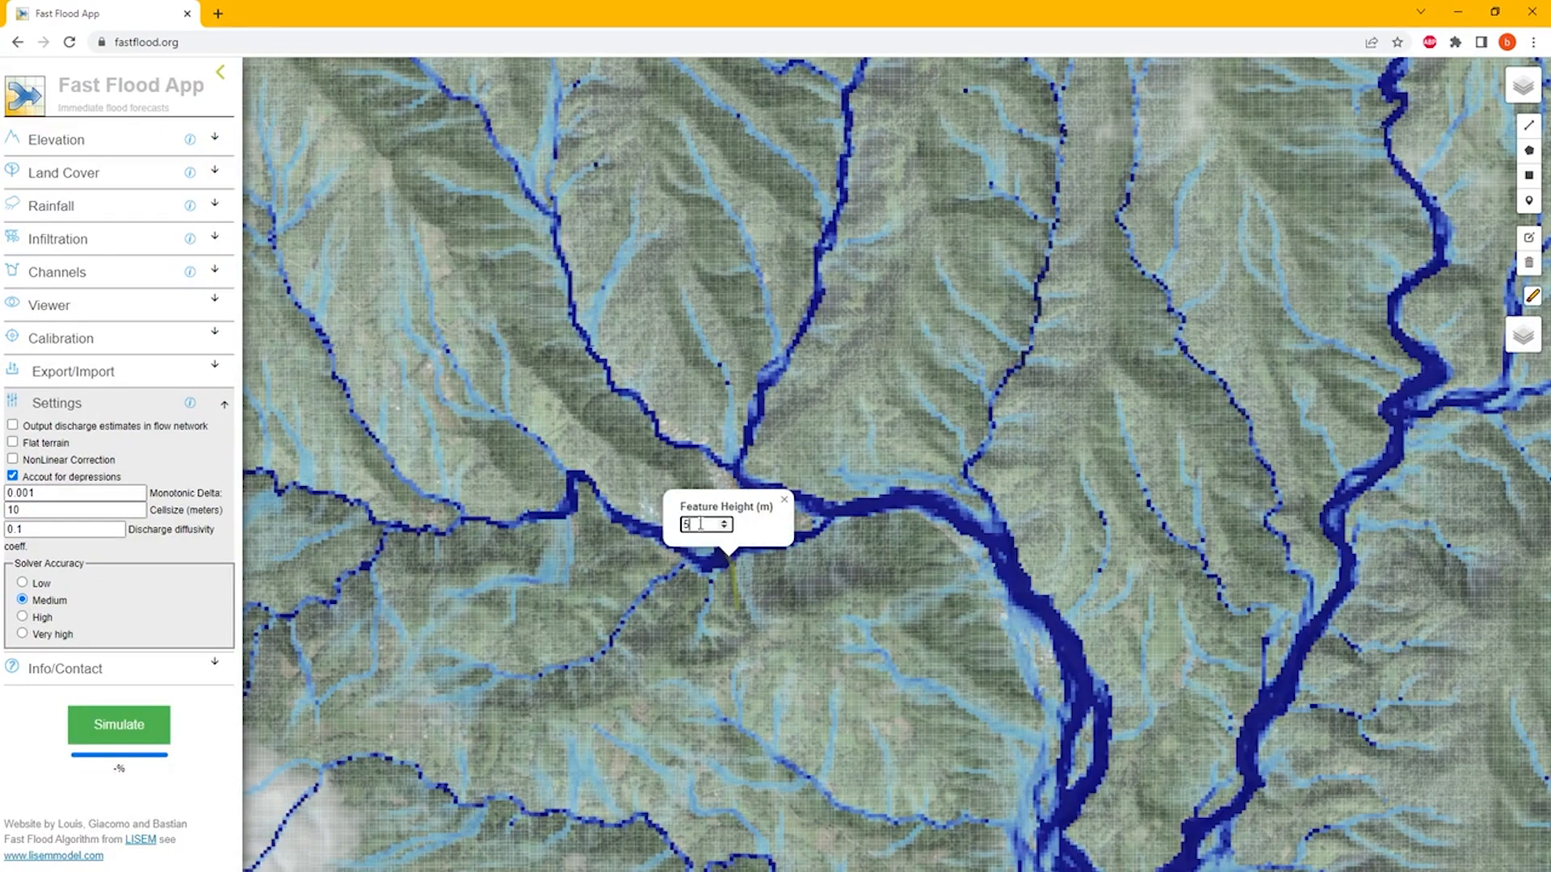
text(10)
click(784, 499)
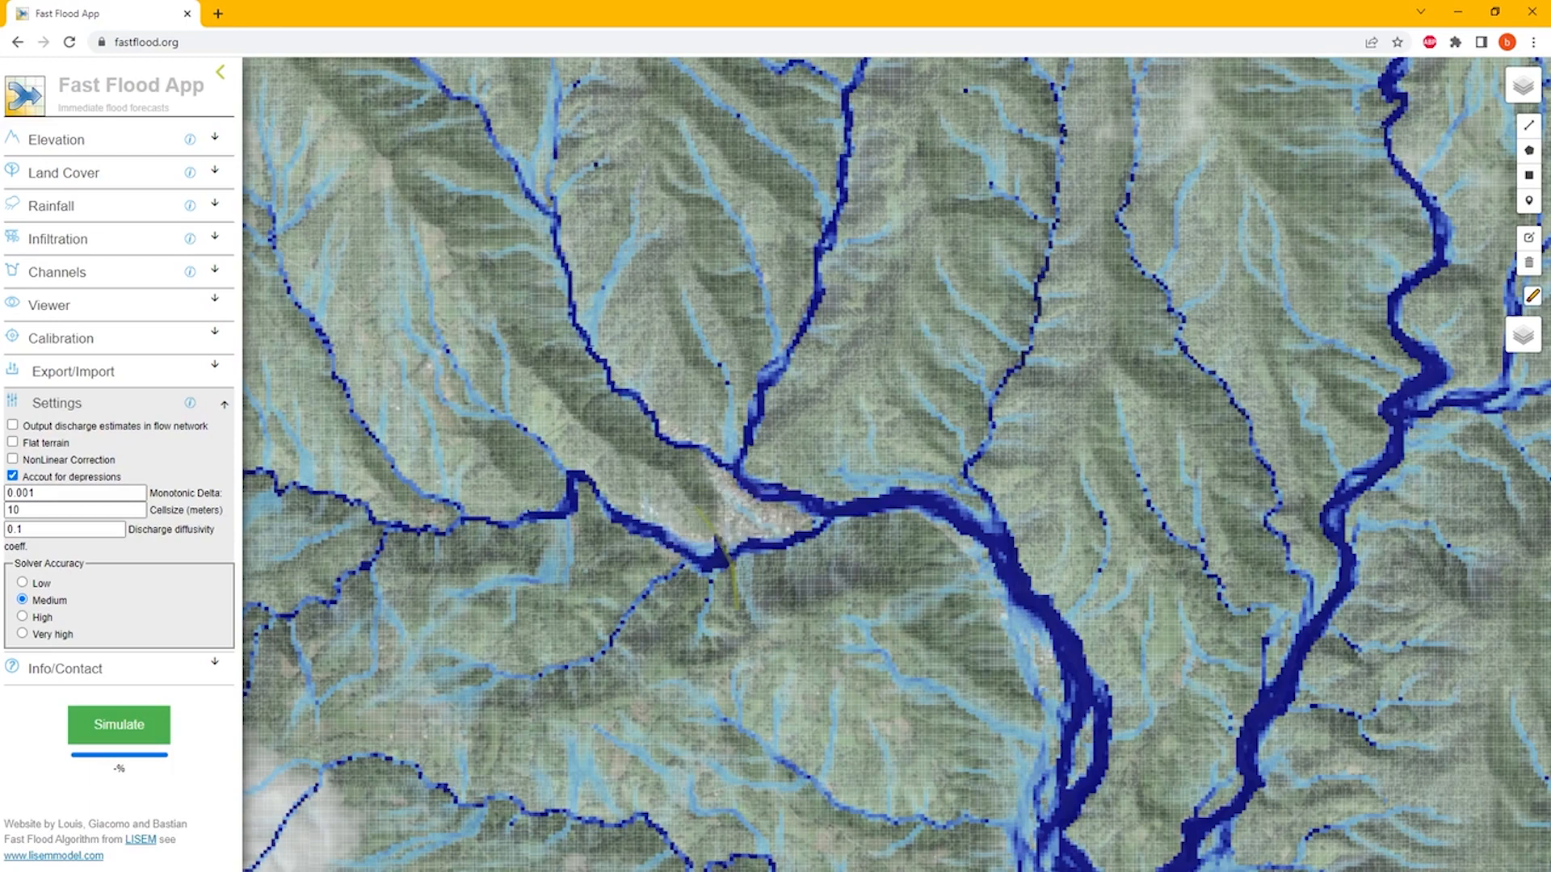
click(157, 722)
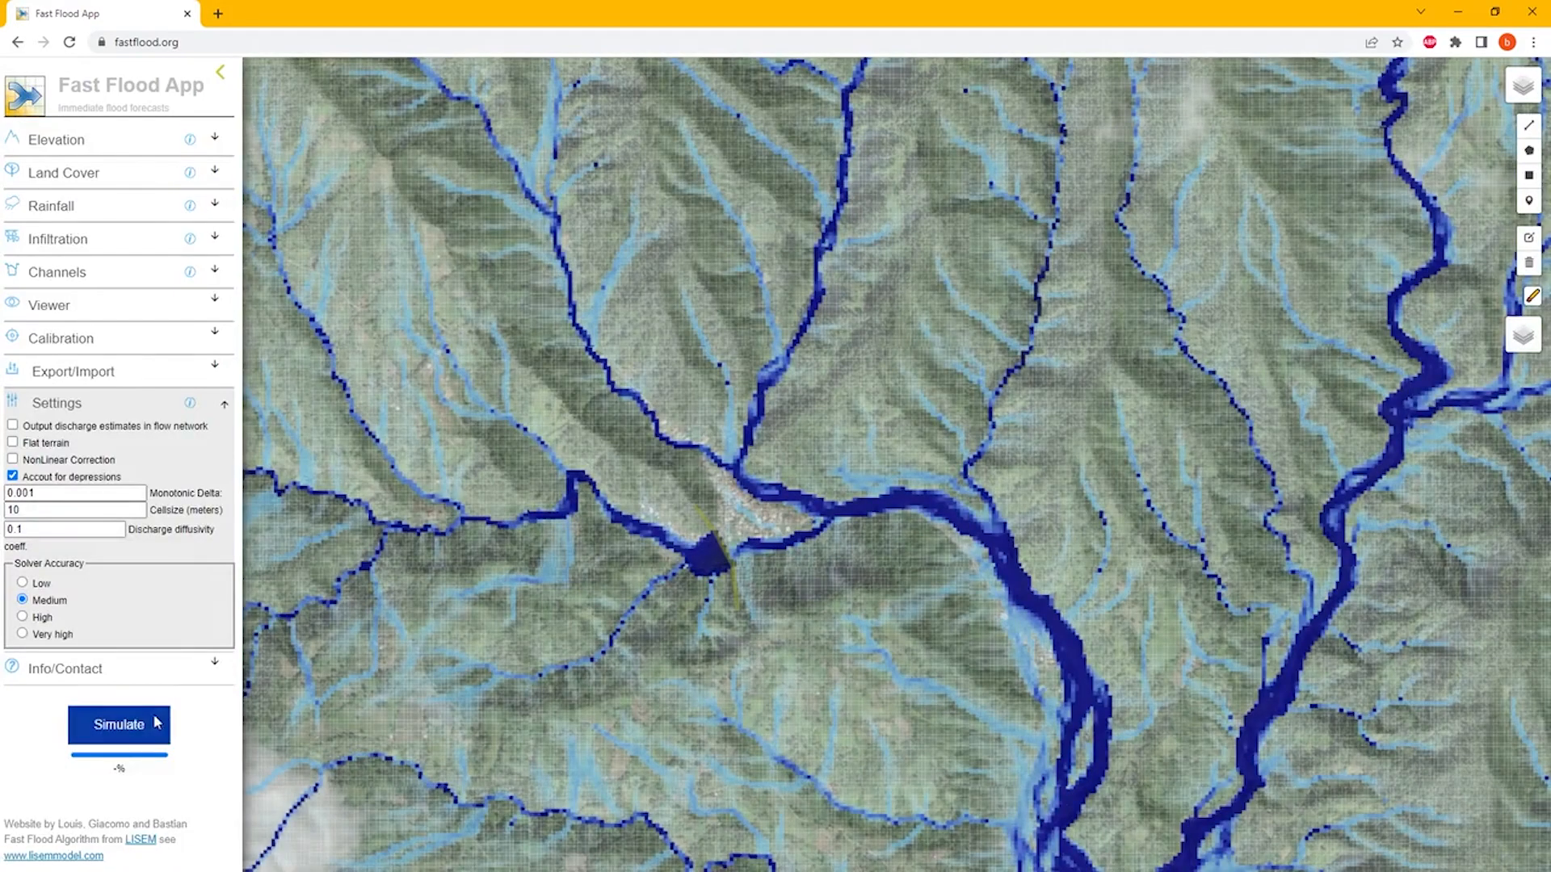
Edit the barrier line, moving its two middle points eastward toward the village, and rerun the flood simulation.
click(1529, 238)
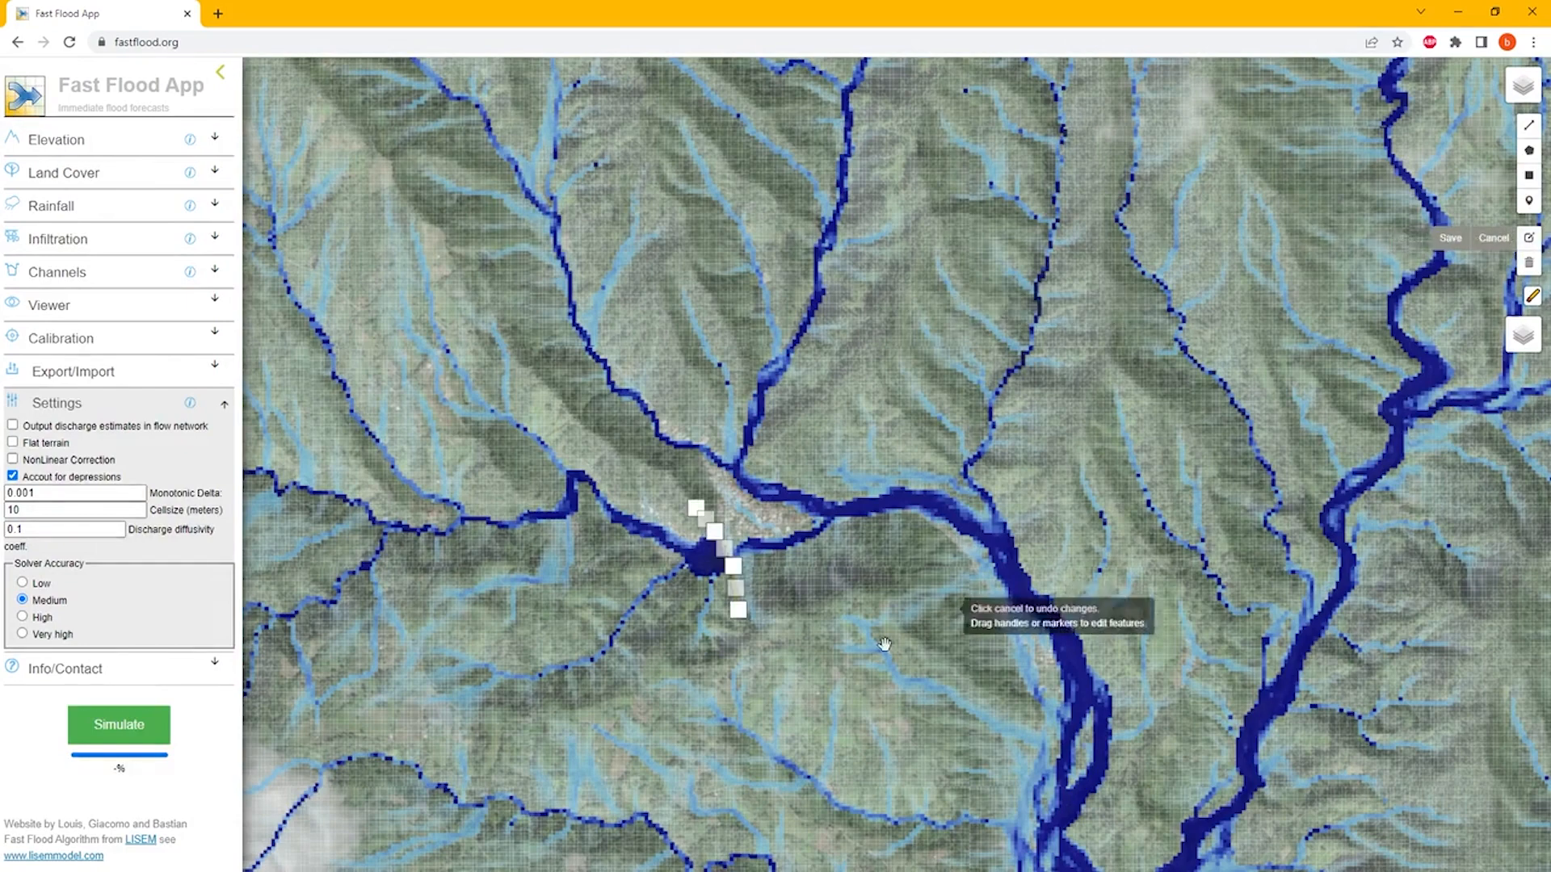
drag(722, 530, 740, 523)
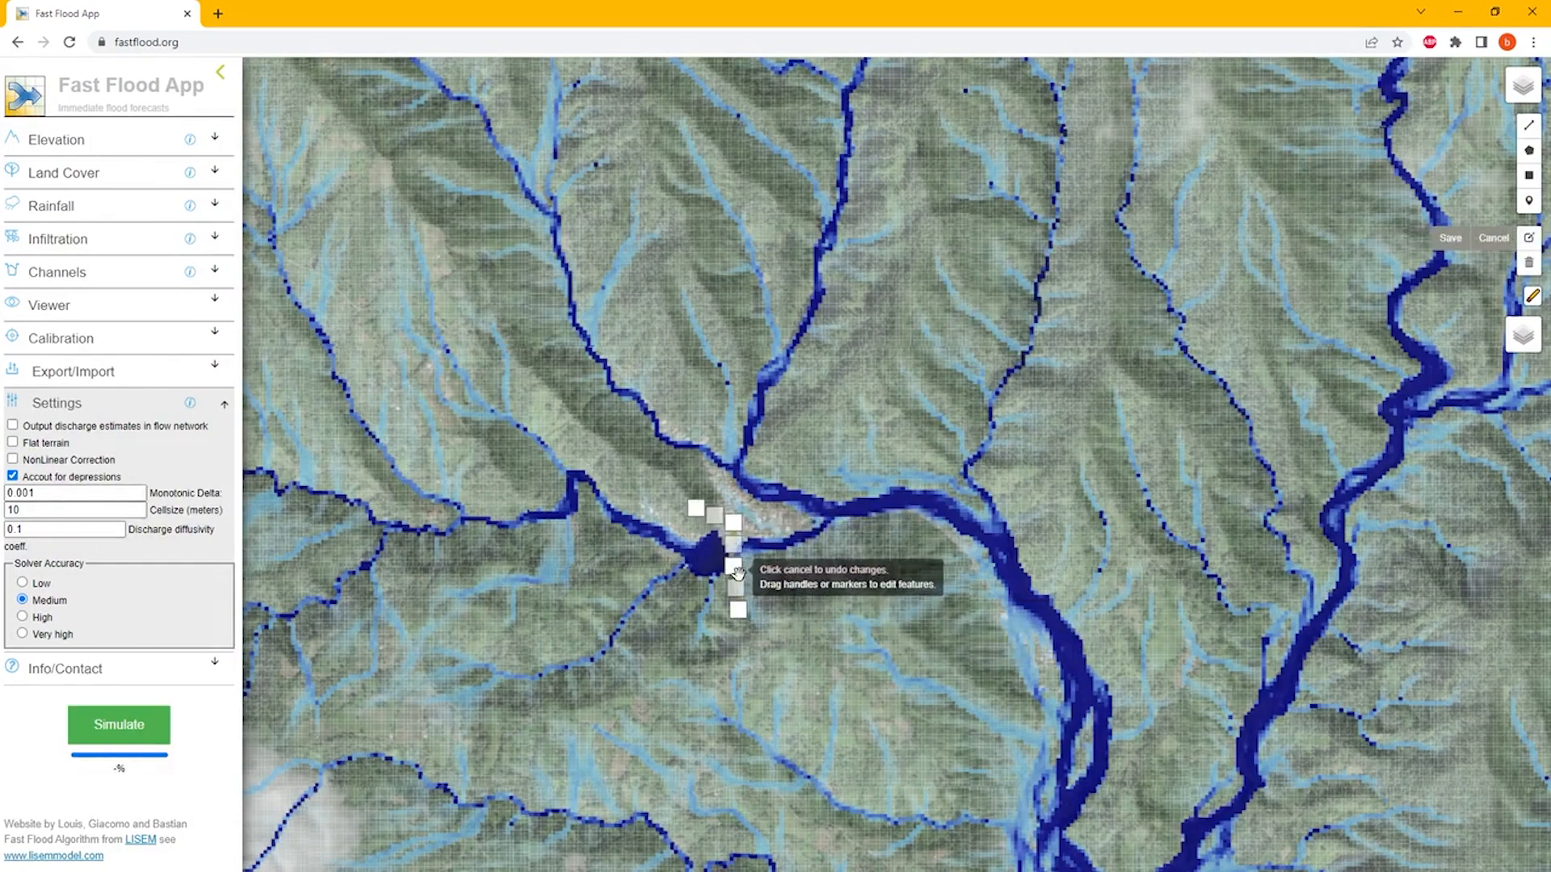
drag(733, 576, 782, 562)
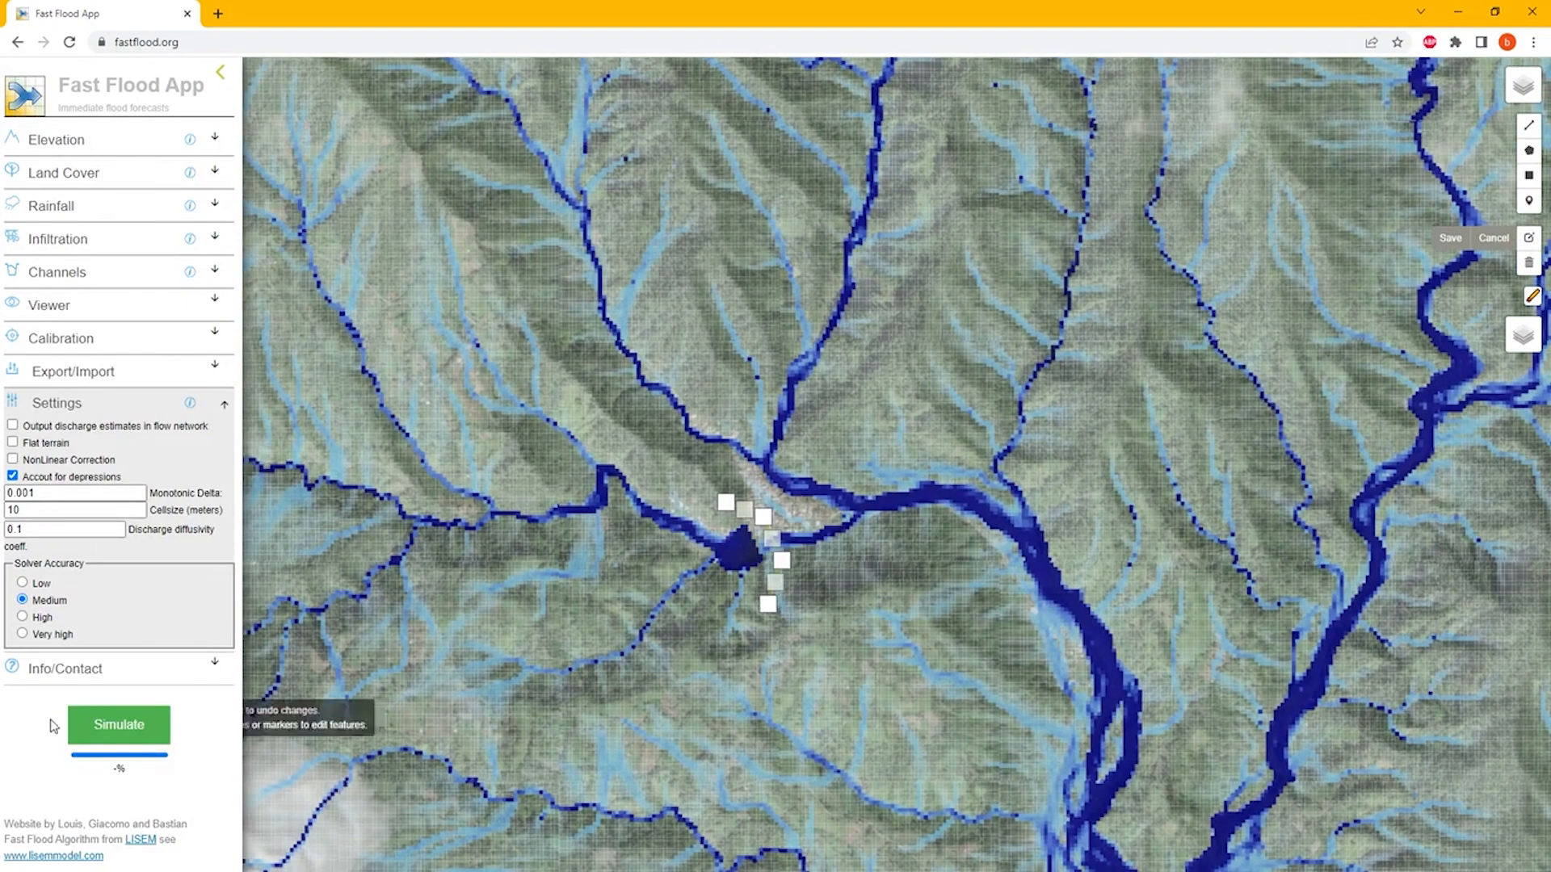
click(95, 729)
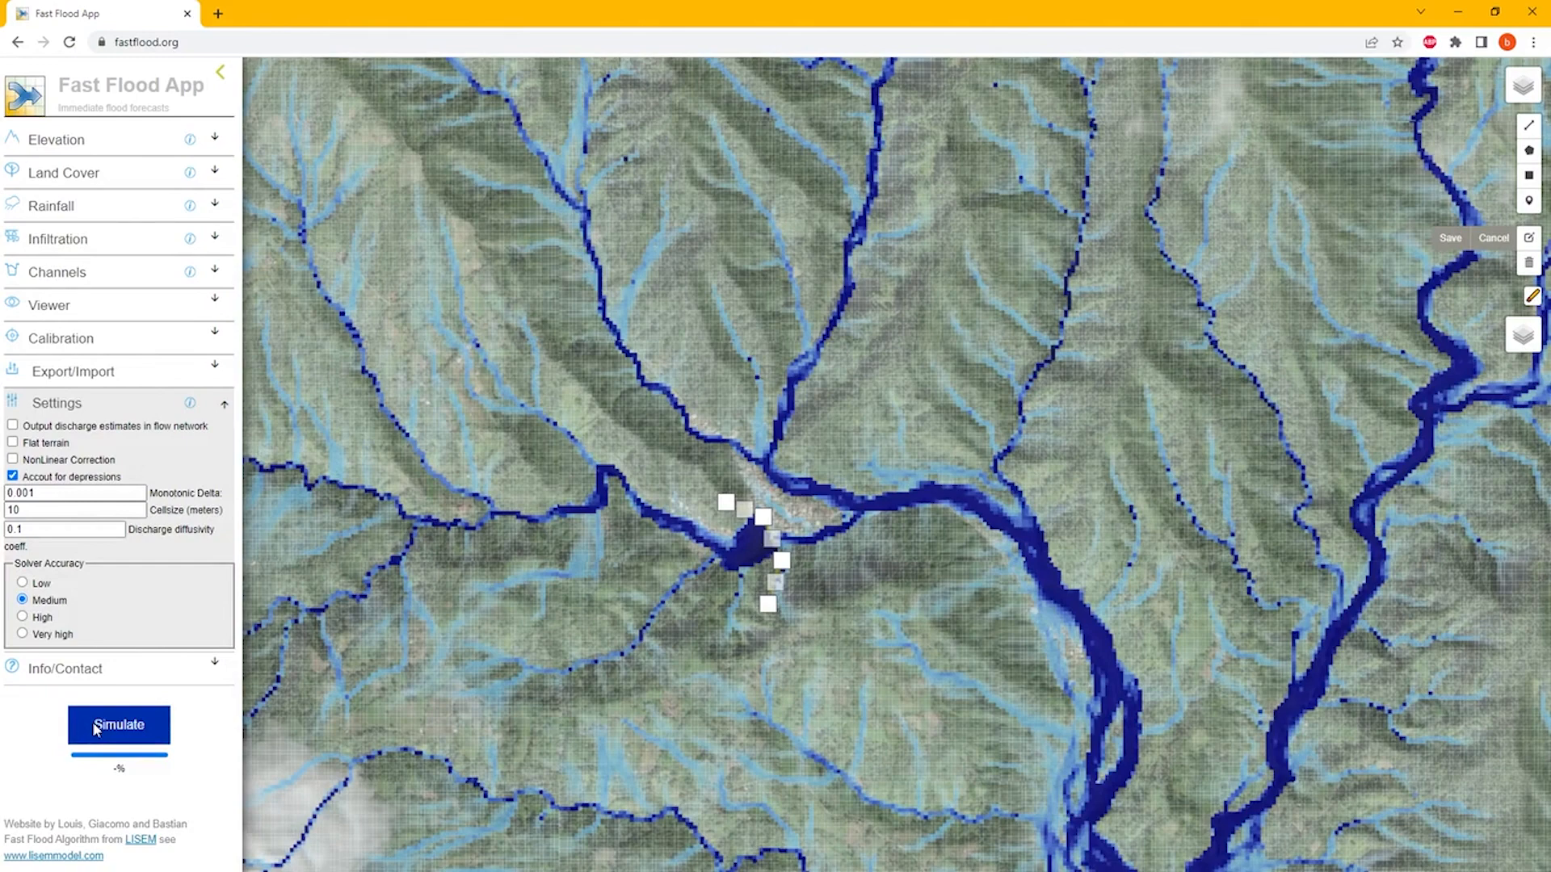
Move the barrier line's two middle points back westward and save the edited line.
drag(762, 517, 768, 567)
click(803, 569)
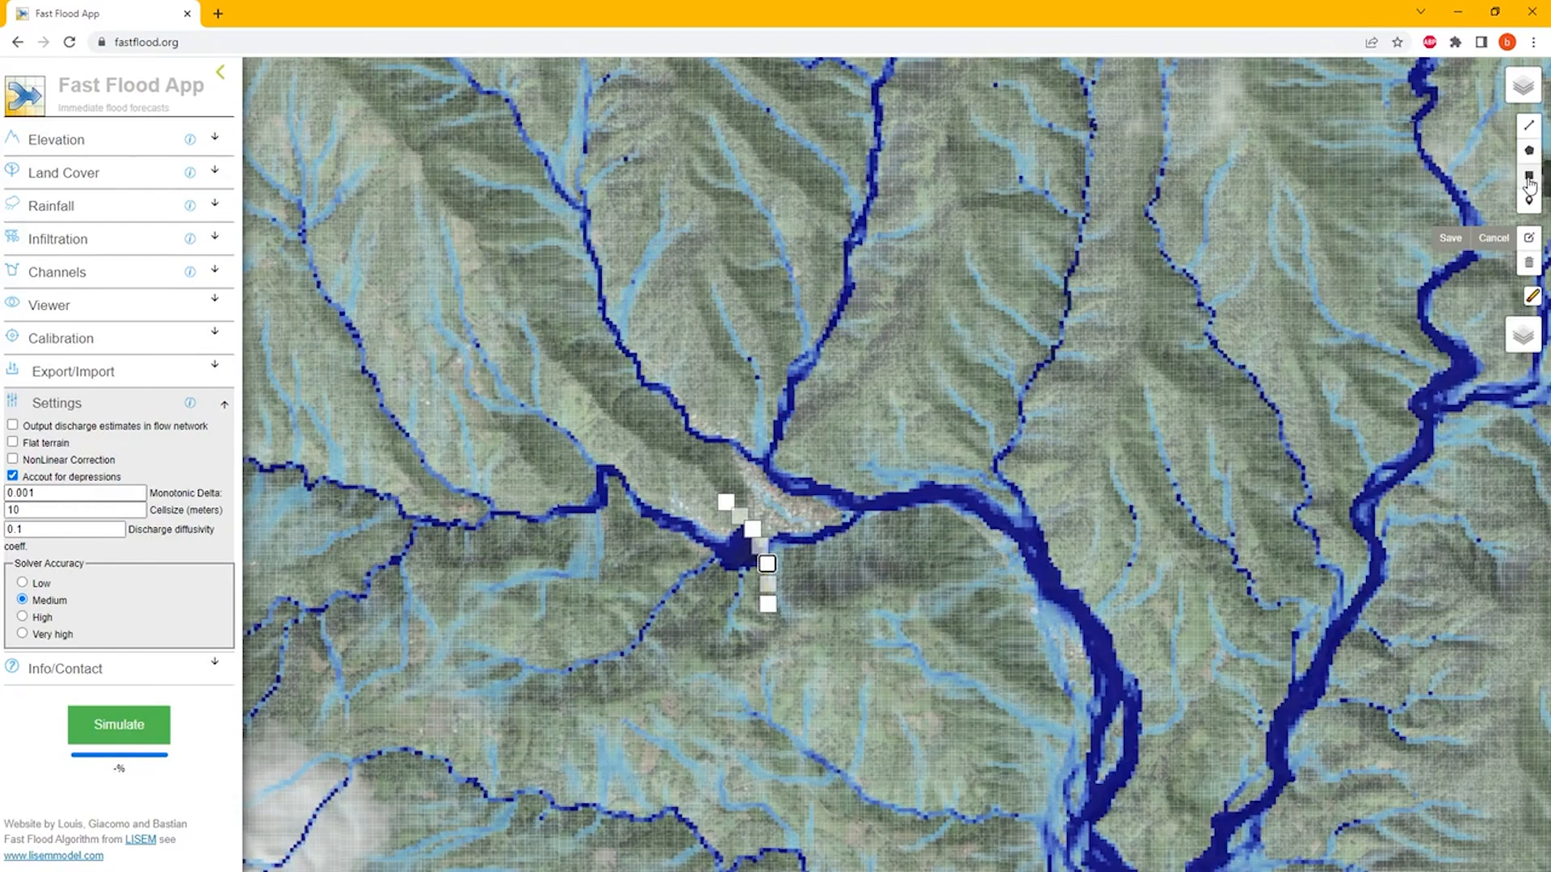
click(1430, 237)
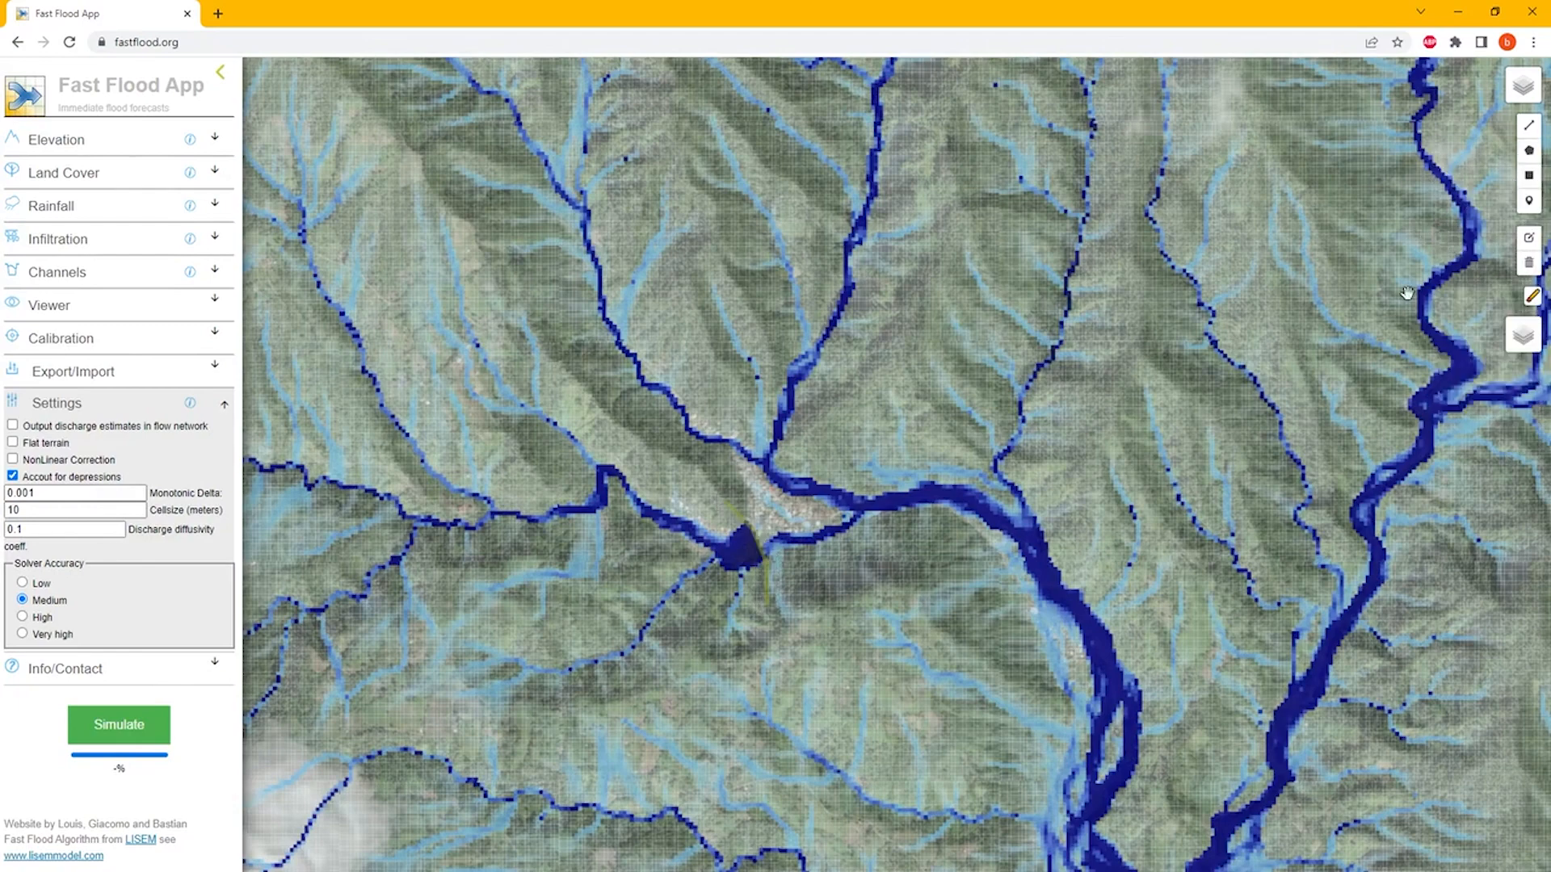
Hide the Water Height layer around the village on the map.
scroll(807, 478, up, 3)
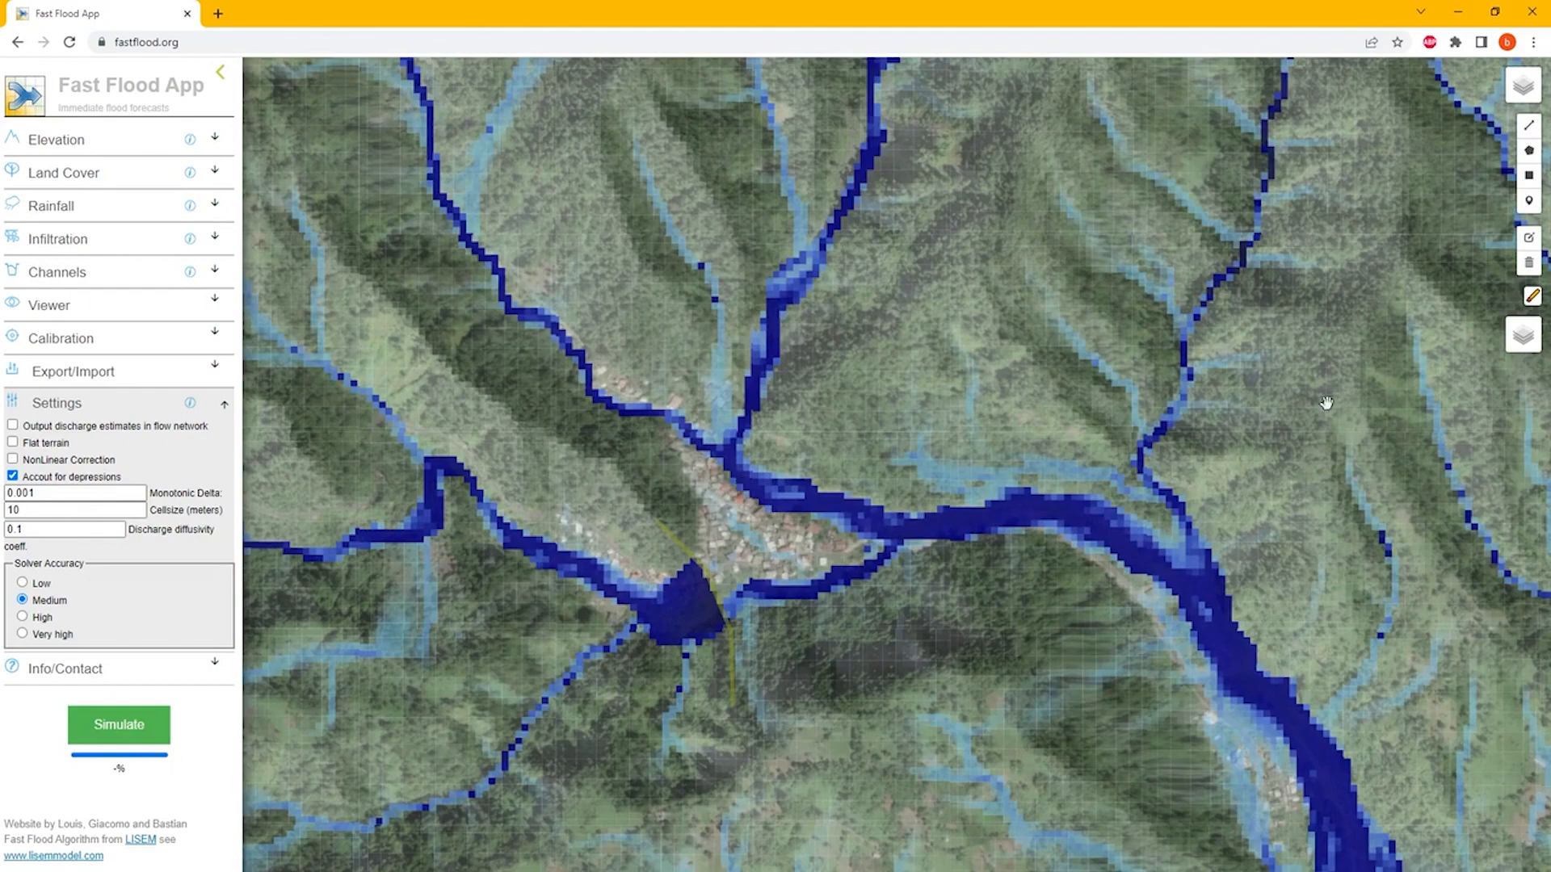
mouse_move(1518, 89)
click(1440, 188)
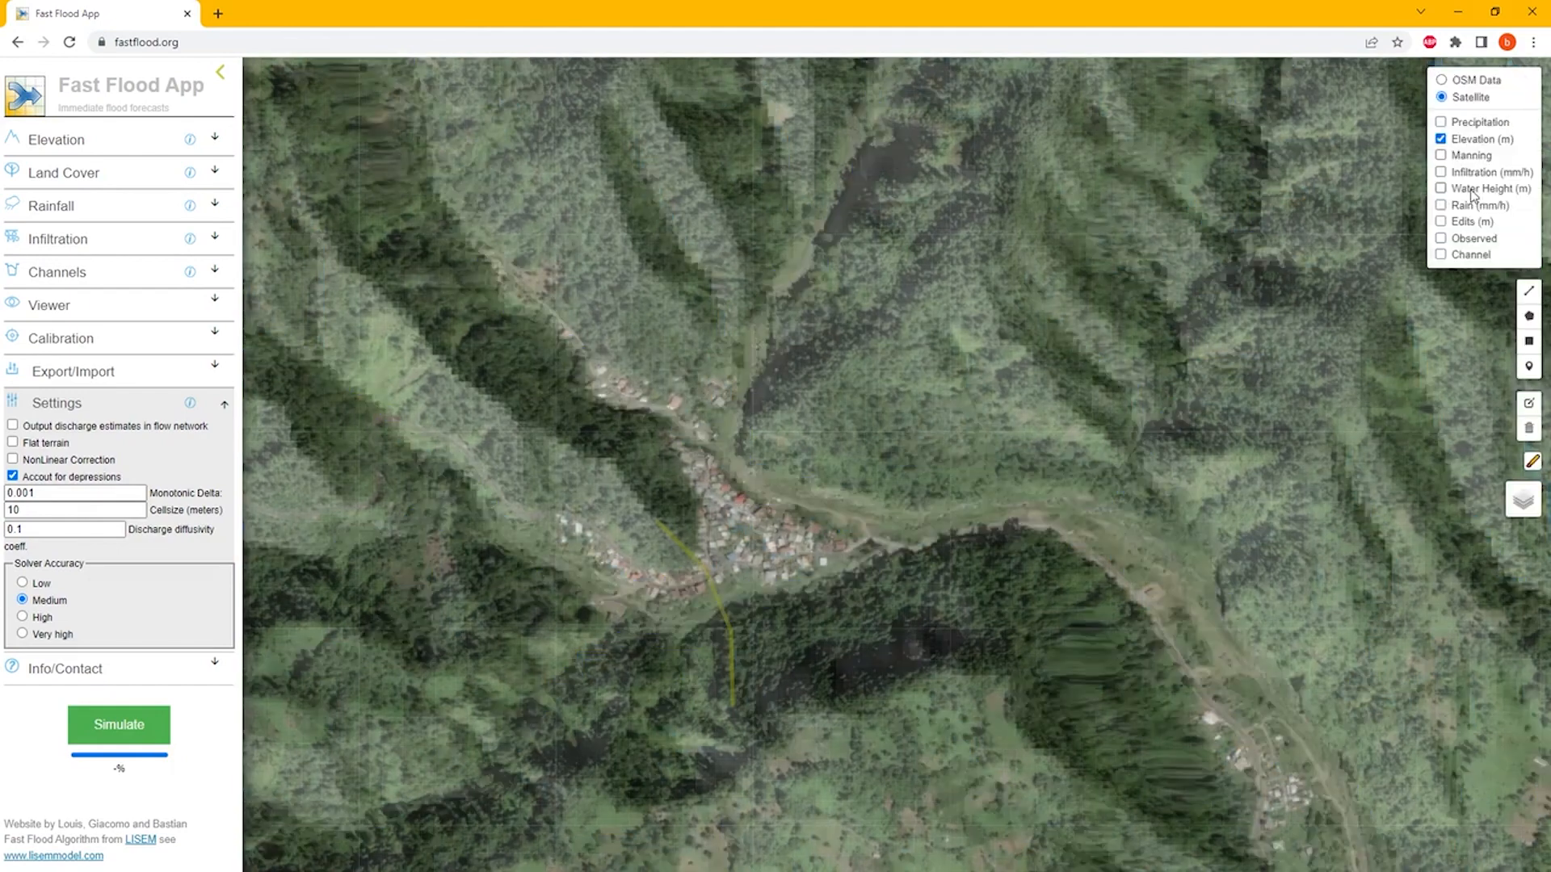
Paint elevation with a value of -2 along the river channel beside the village, and turn elevation painting off.
click(1532, 299)
click(1520, 319)
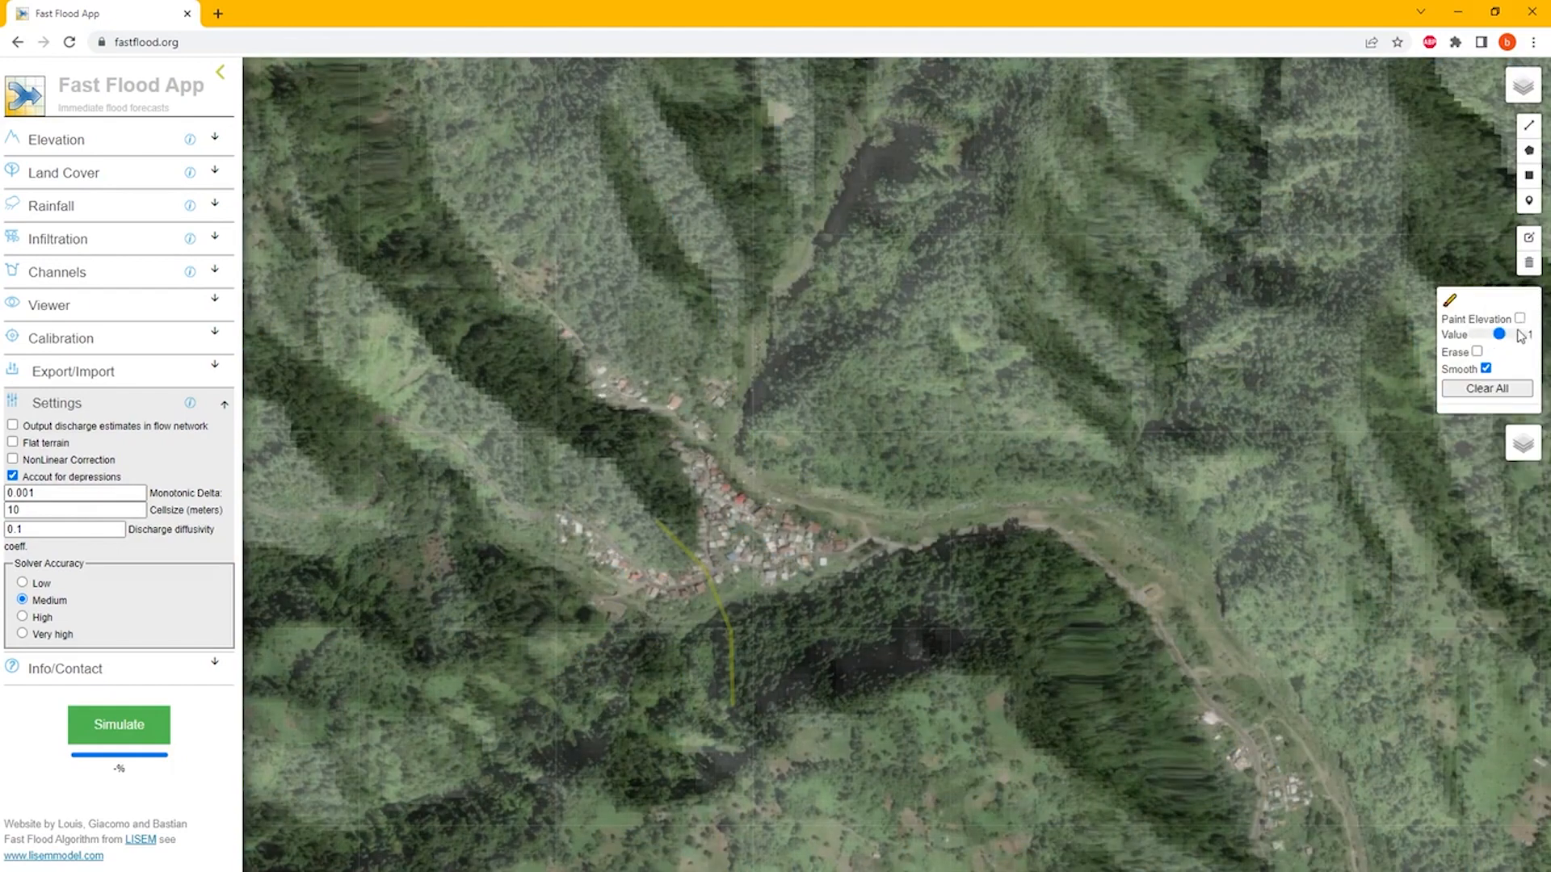
drag(1502, 334, 1493, 334)
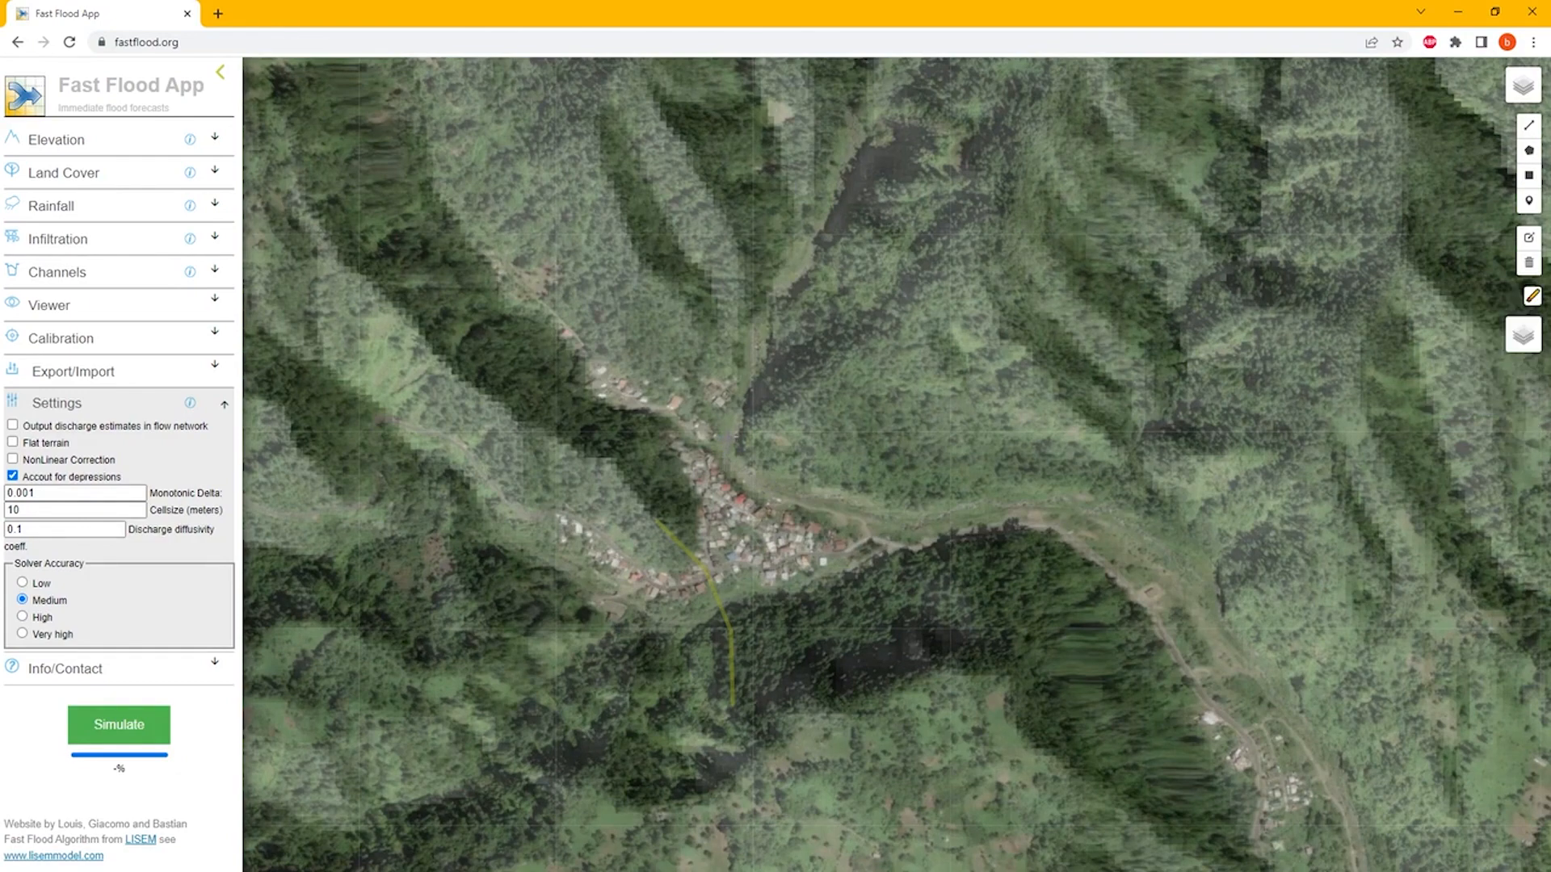
mouse_move(724, 428)
mouse_down()
mouse_move(743, 476)
mouse_move(945, 537)
mouse_up()
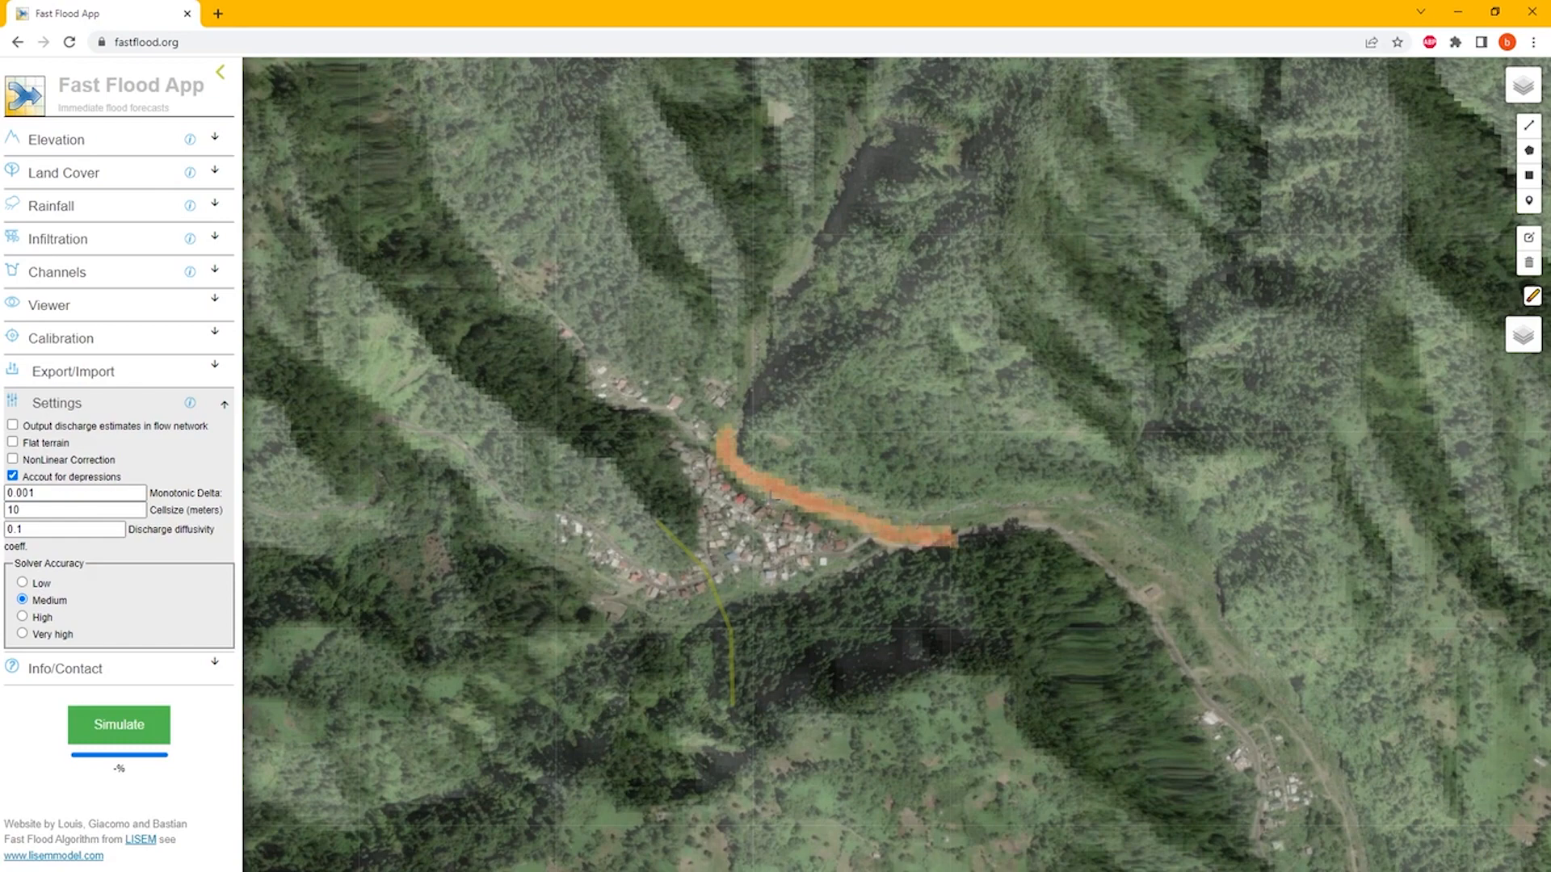
mouse_move(1532, 297)
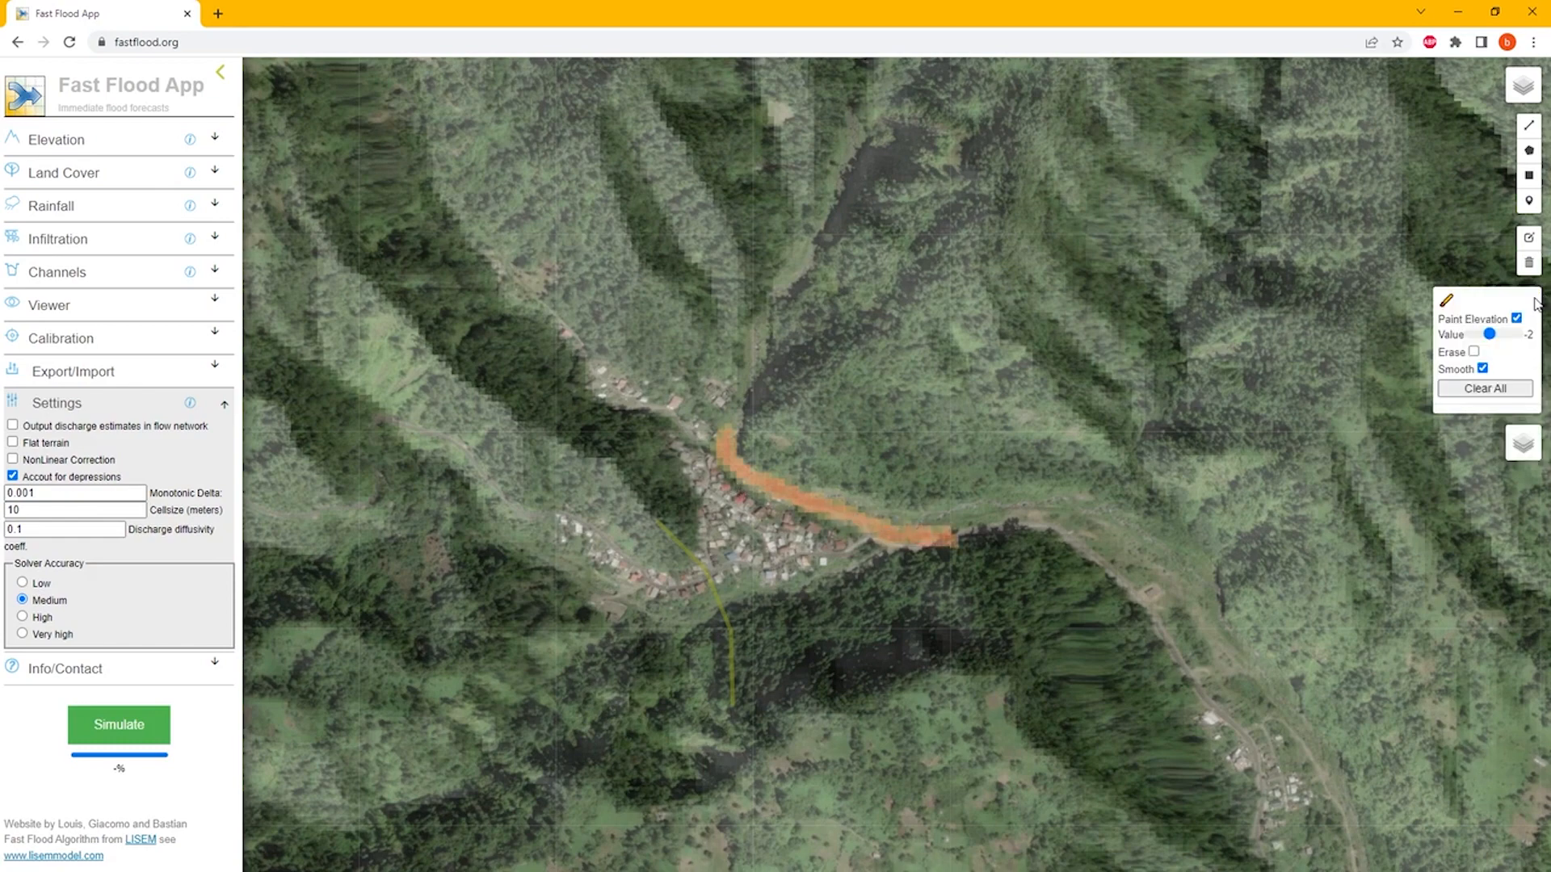
click(1516, 318)
Toggle the Edits layer to check the painted channel, leave it hidden, and rerun the flood simulation.
mouse_move(1531, 96)
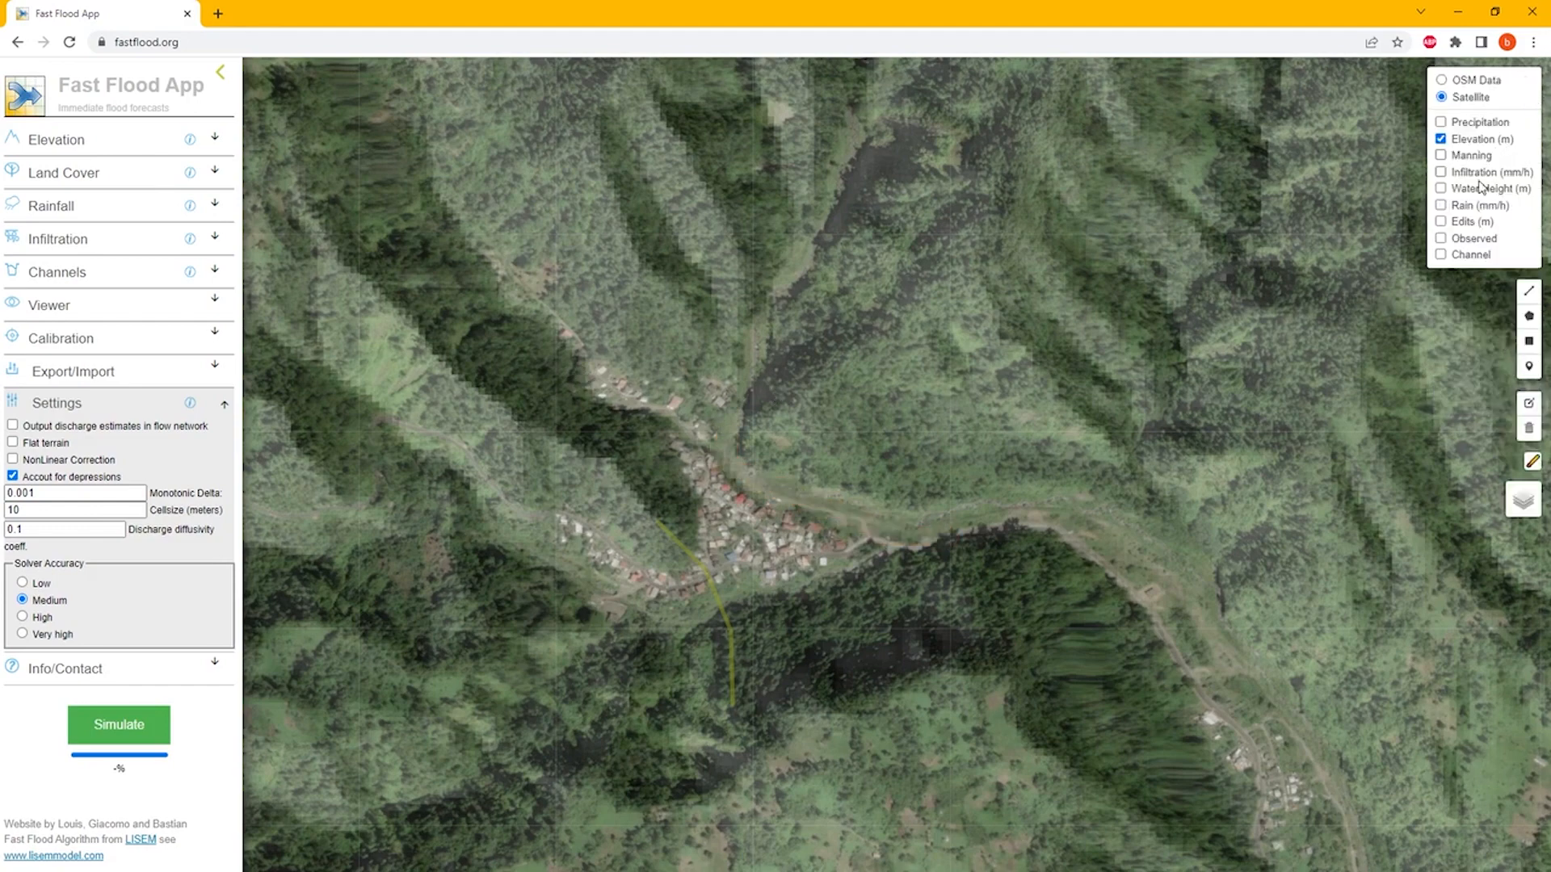
click(1444, 223)
click(1442, 223)
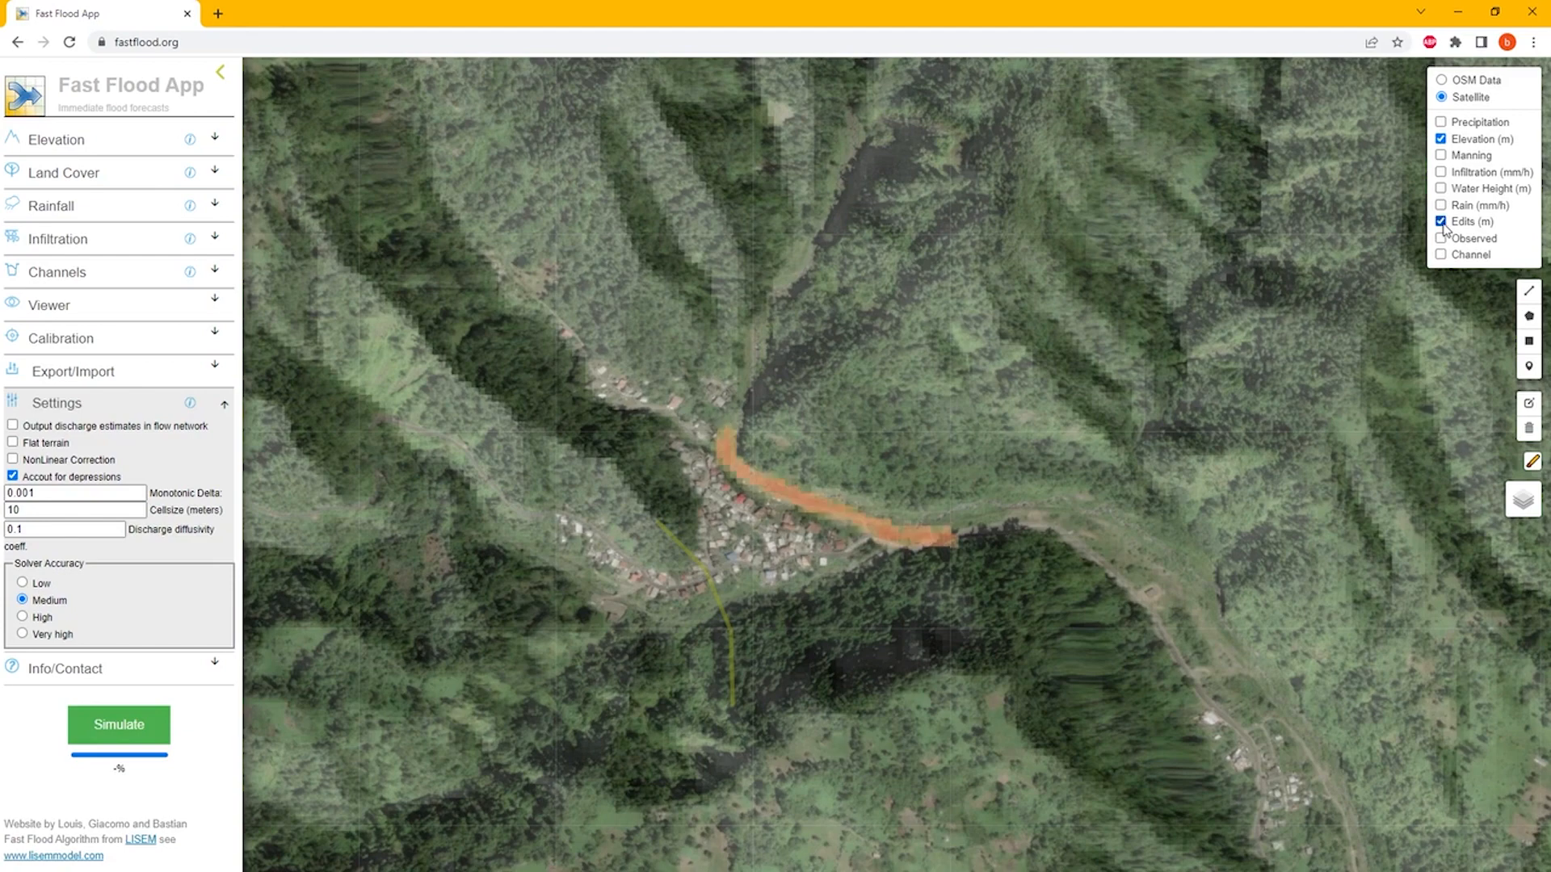
click(1441, 222)
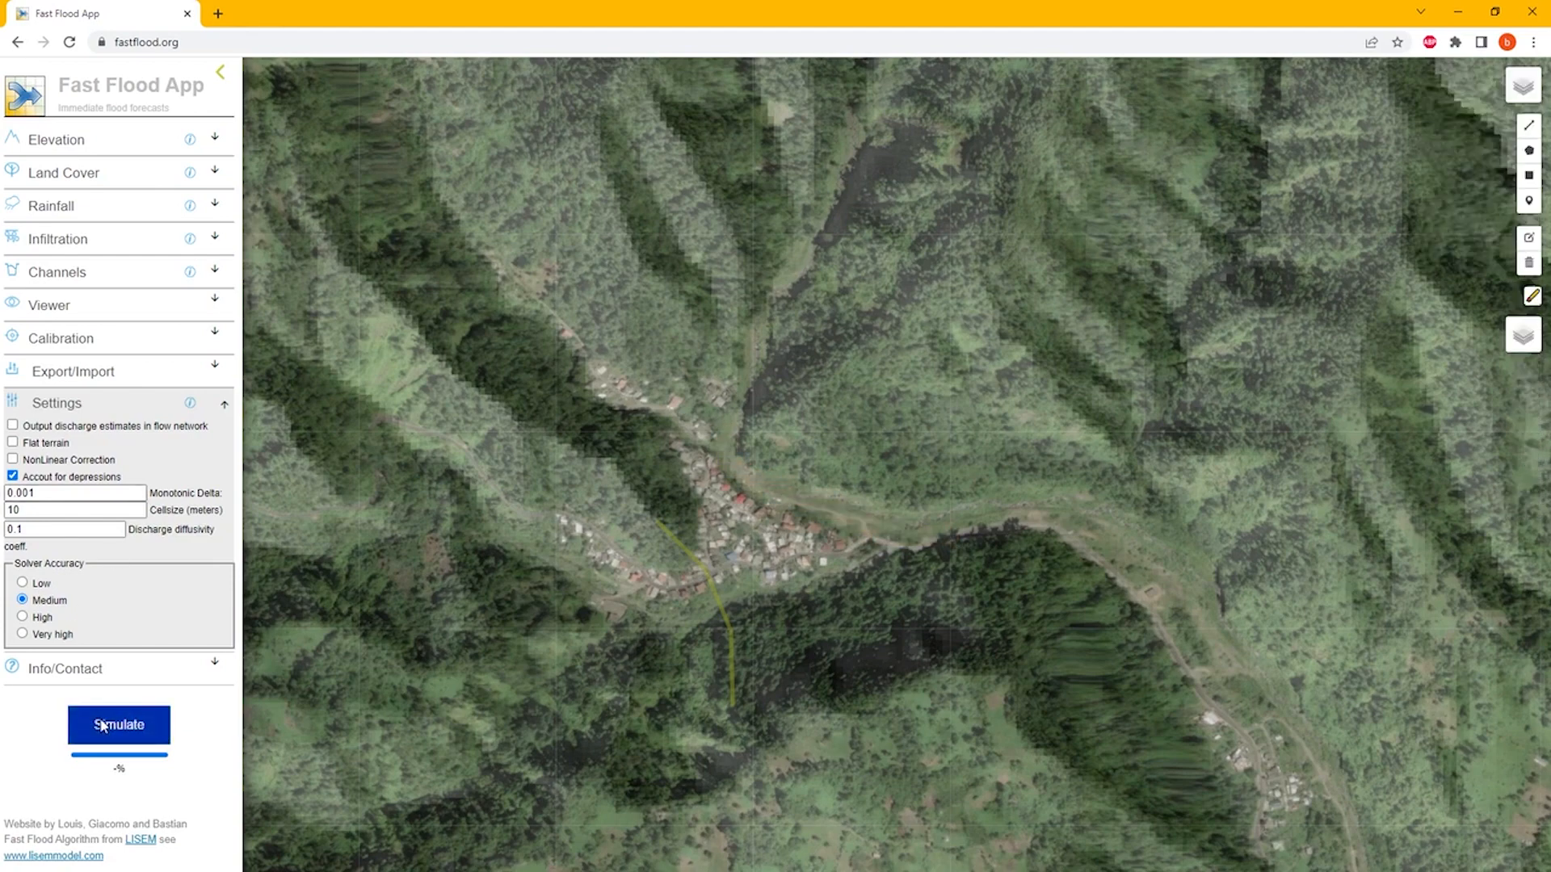
mouse_move(1524, 95)
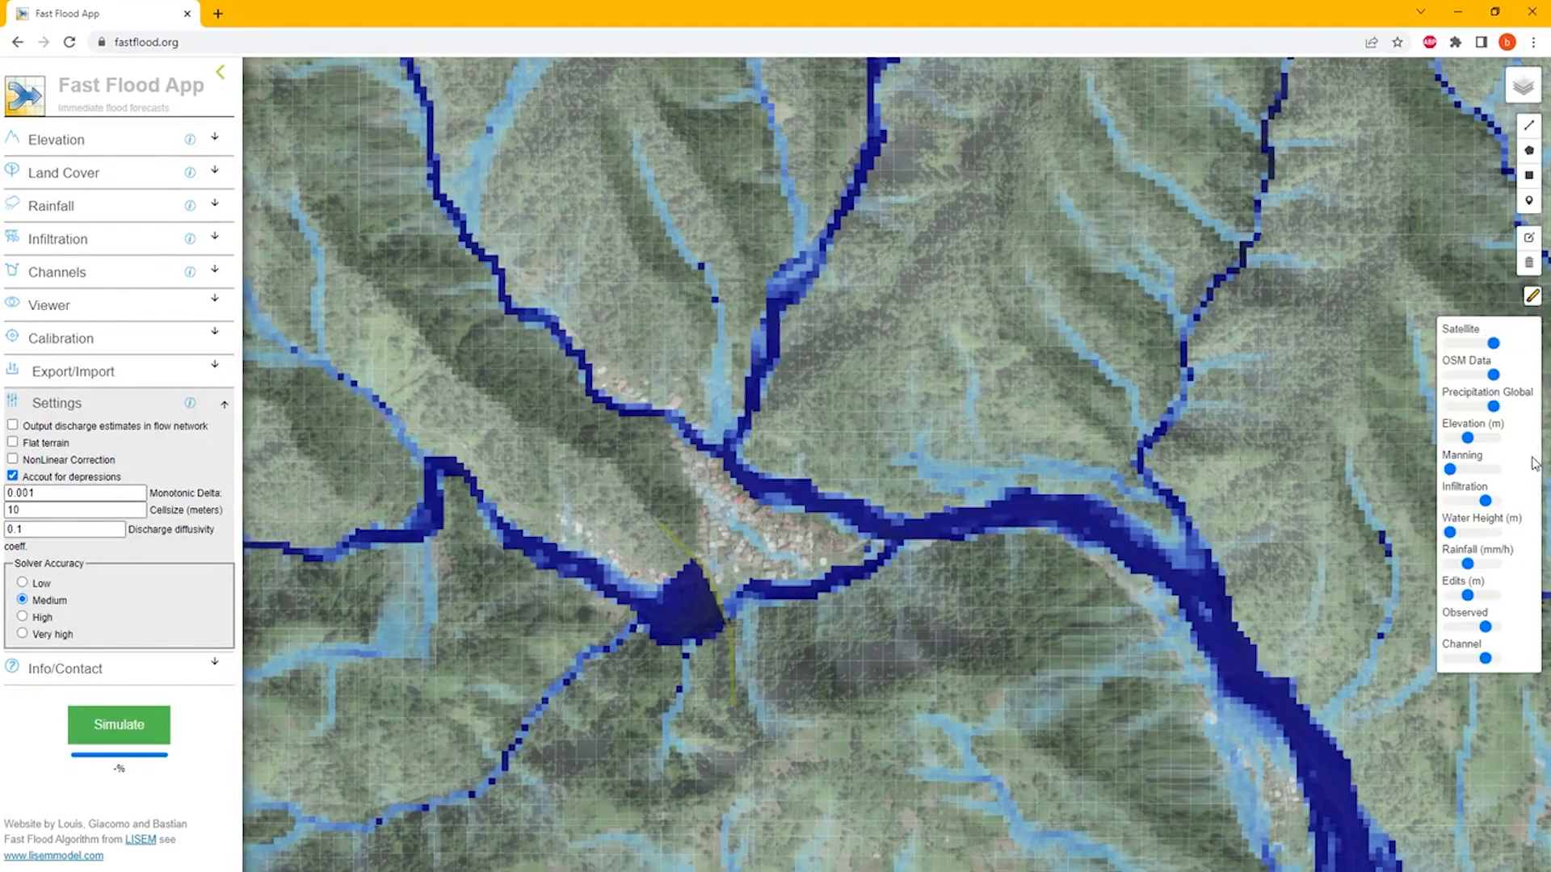
mouse_move(1515, 323)
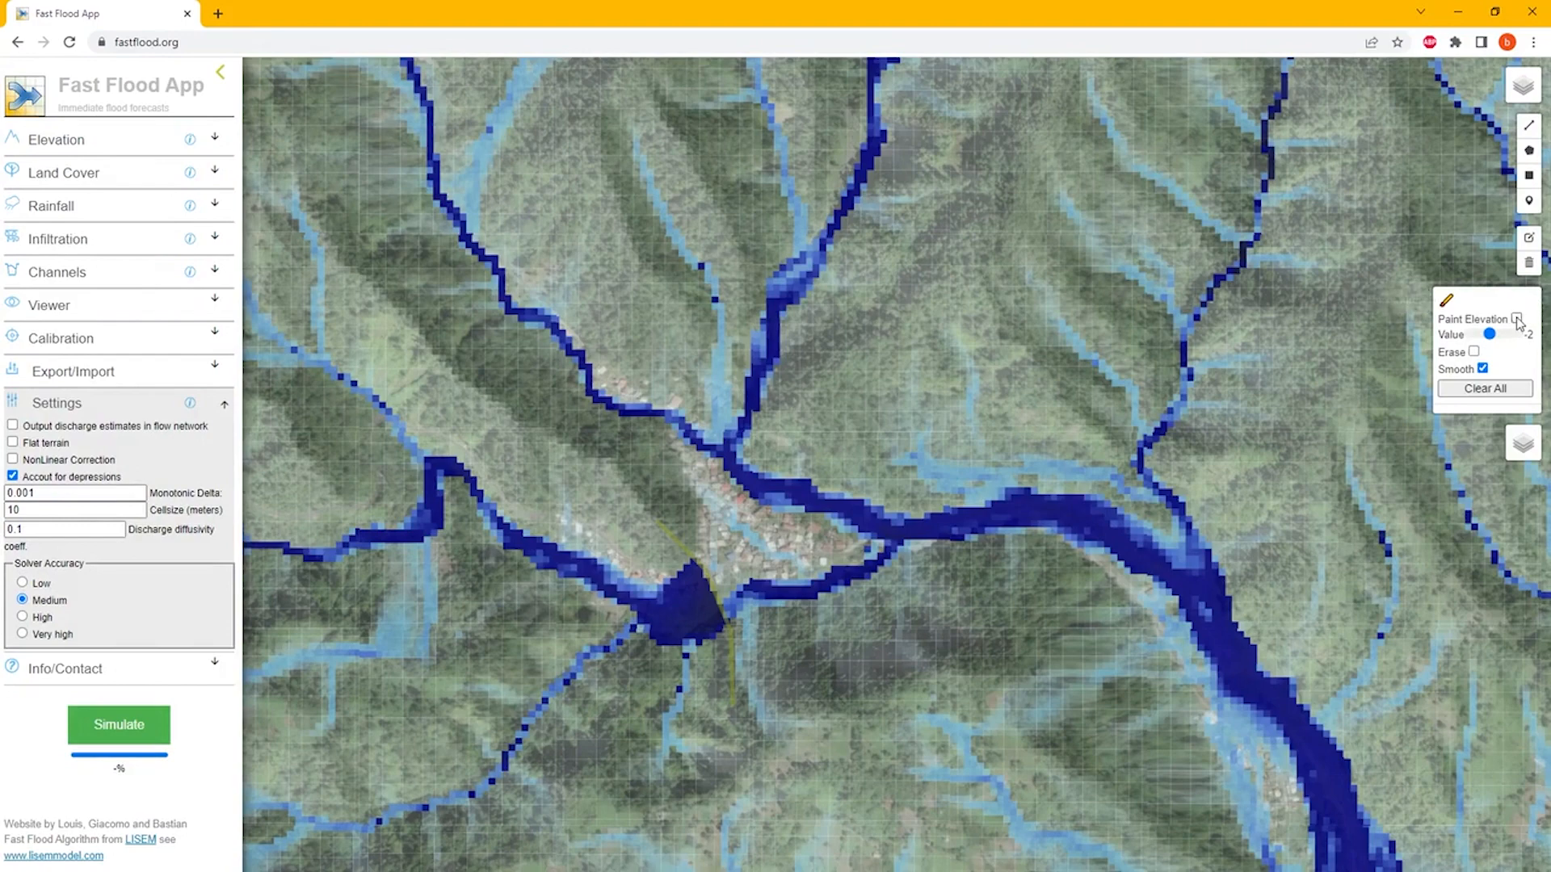
Paint elevation with a value of -2 again along the river branch north of the village and rerun the flood simulation.
click(1516, 318)
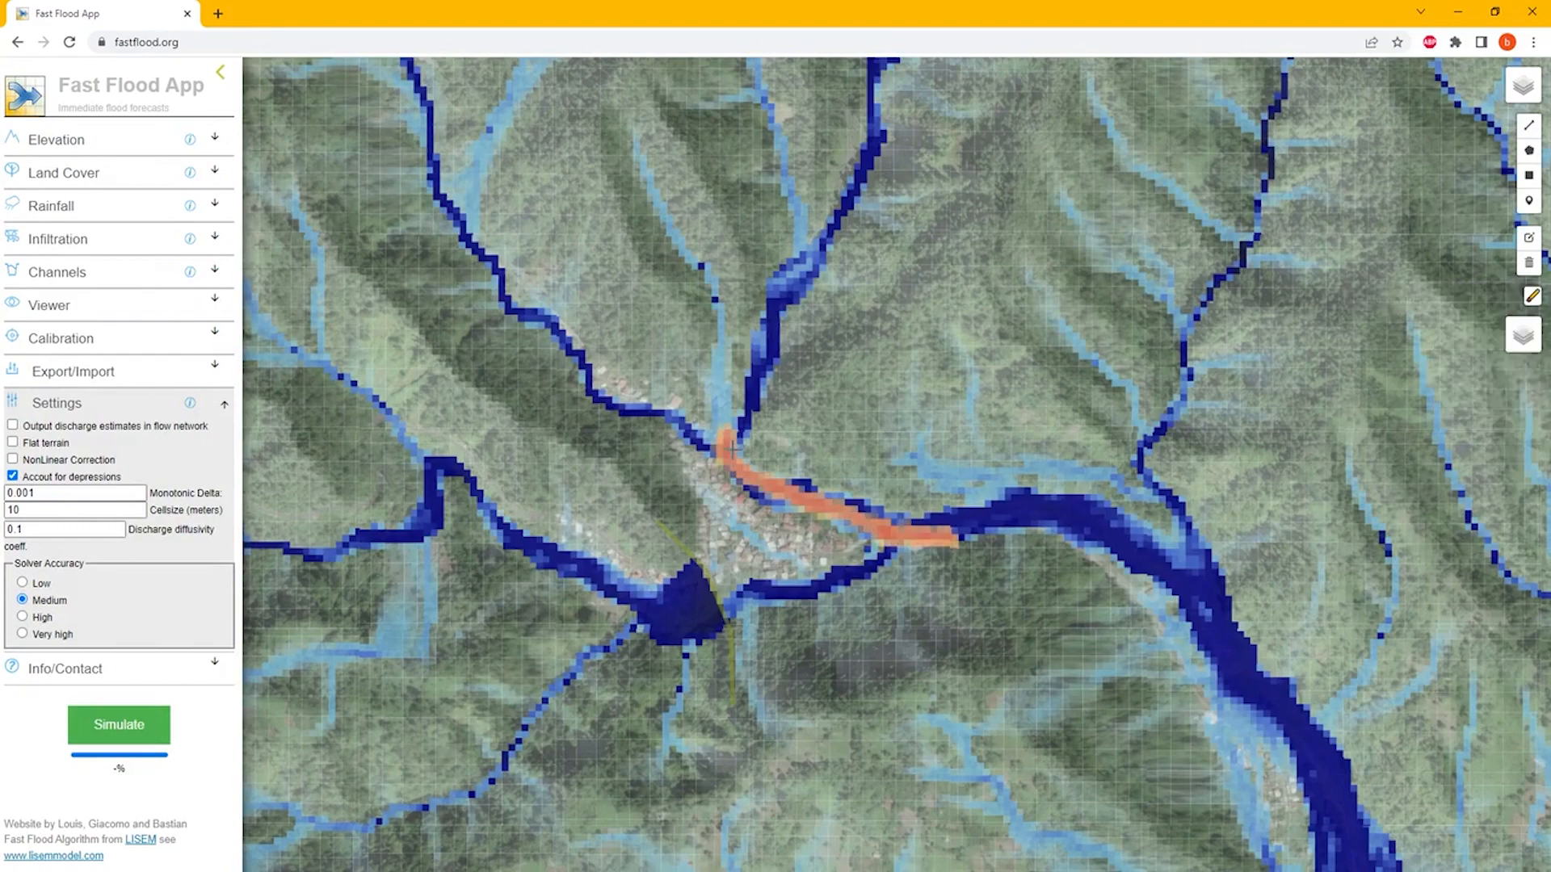
mouse_move(732, 454)
mouse_down()
mouse_move(822, 515)
mouse_move(910, 537)
mouse_up()
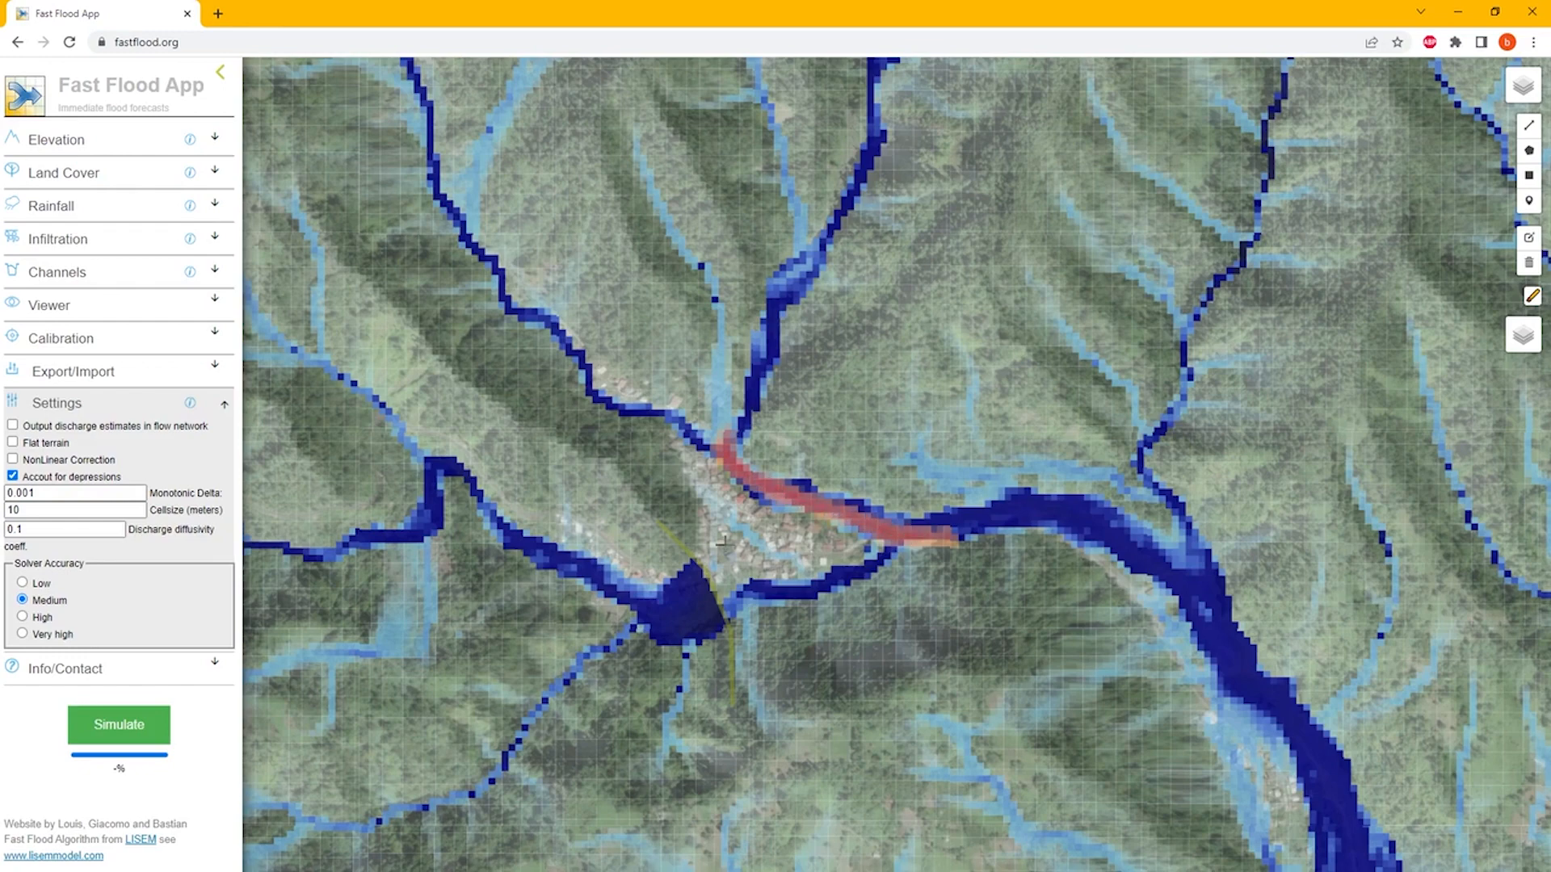
click(121, 735)
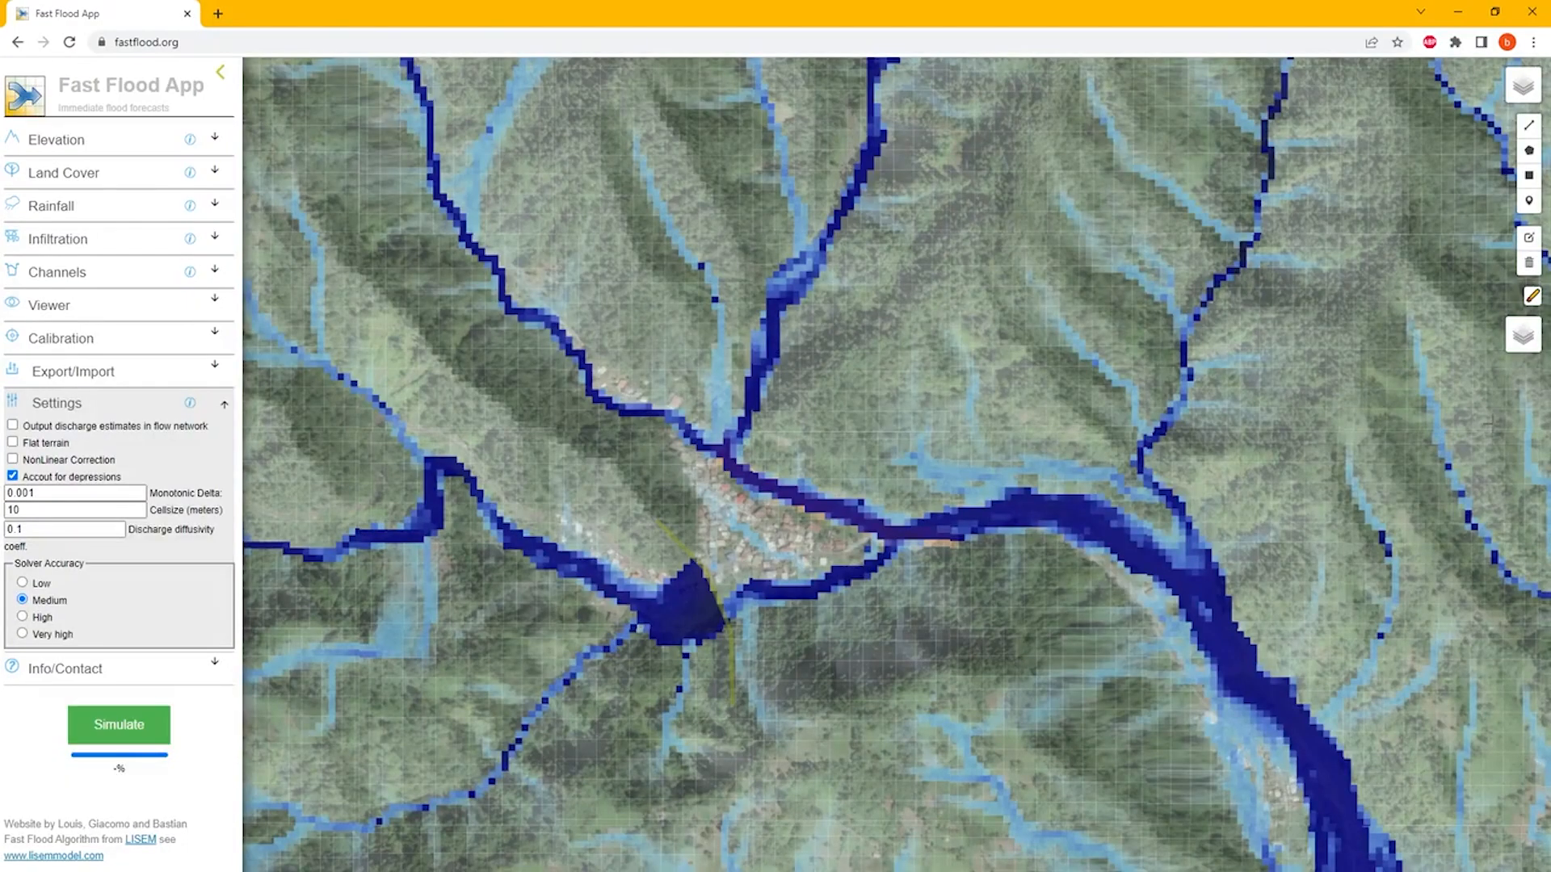
Paint raised elevation as a barrier on both sides of the main river downstream of the village and rerun the simulation.
mouse_move(1535, 297)
drag(1489, 335, 1509, 339)
mouse_move(1119, 457)
mouse_down()
mouse_move(1101, 527)
mouse_move(1026, 599)
mouse_move(1073, 570)
mouse_move(1129, 486)
mouse_move(1115, 490)
mouse_up()
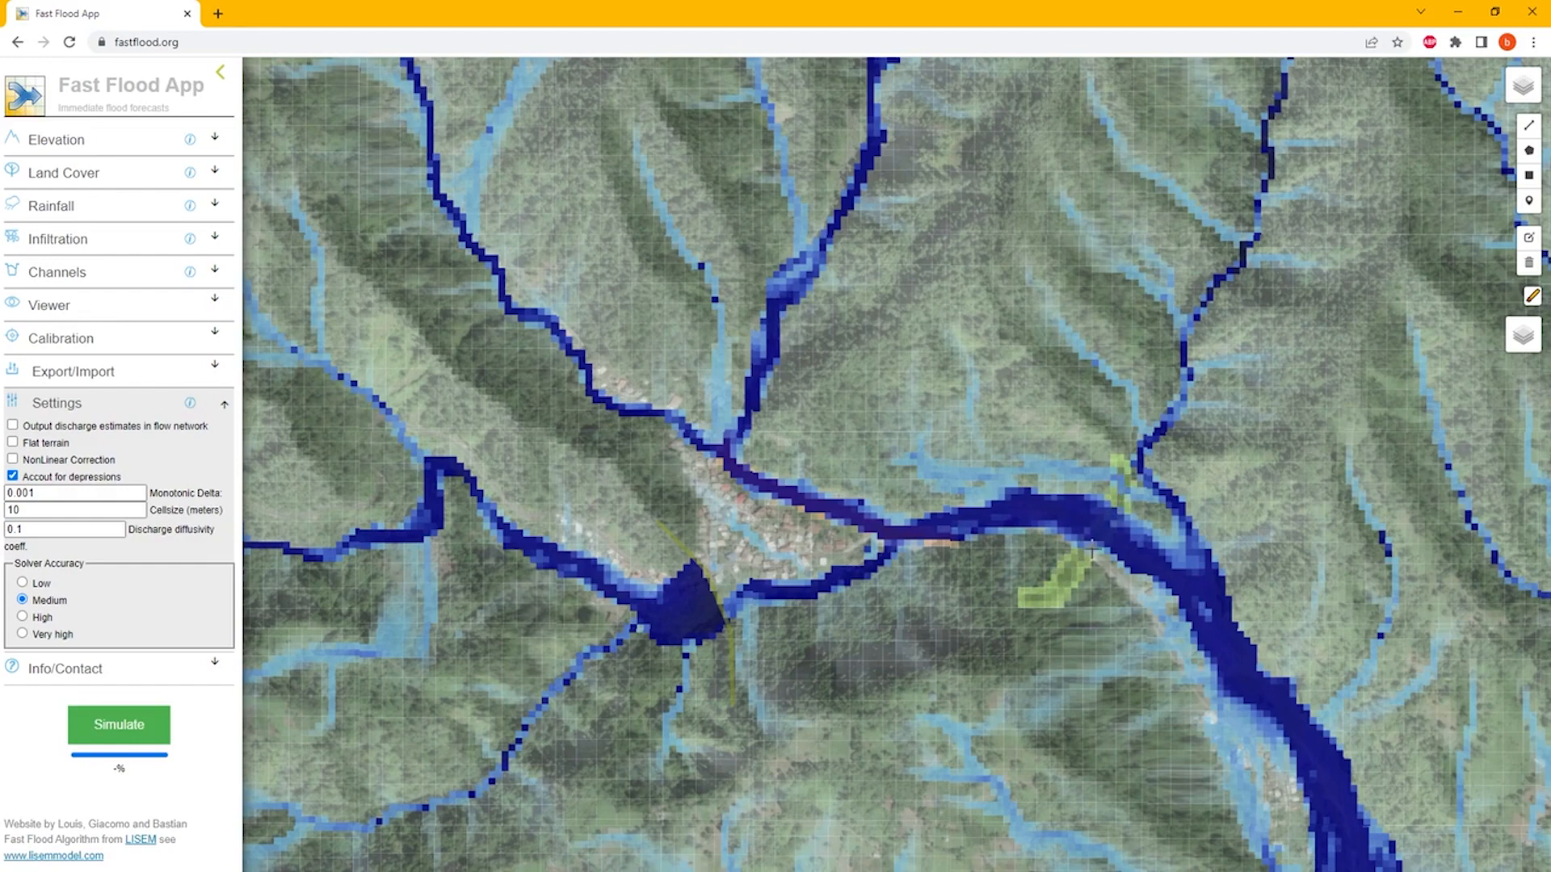
click(134, 743)
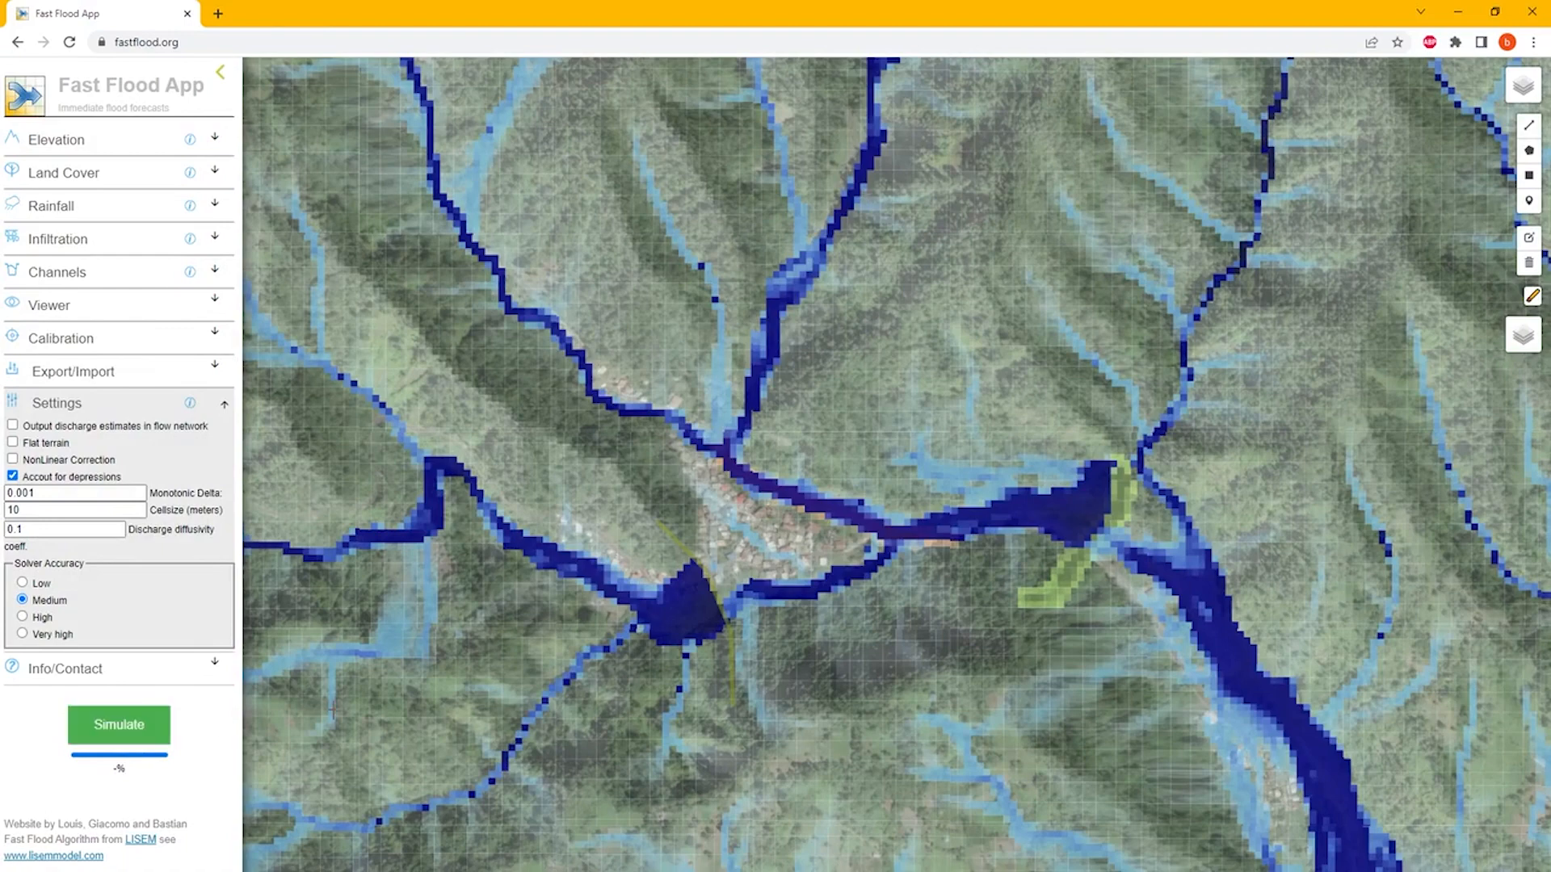
Select a rectangular area around the middle braided river north of the Adriatic and download its elevation at 20 meters resolution.
scroll(726, 566, down, 3)
scroll(726, 567, down, 2)
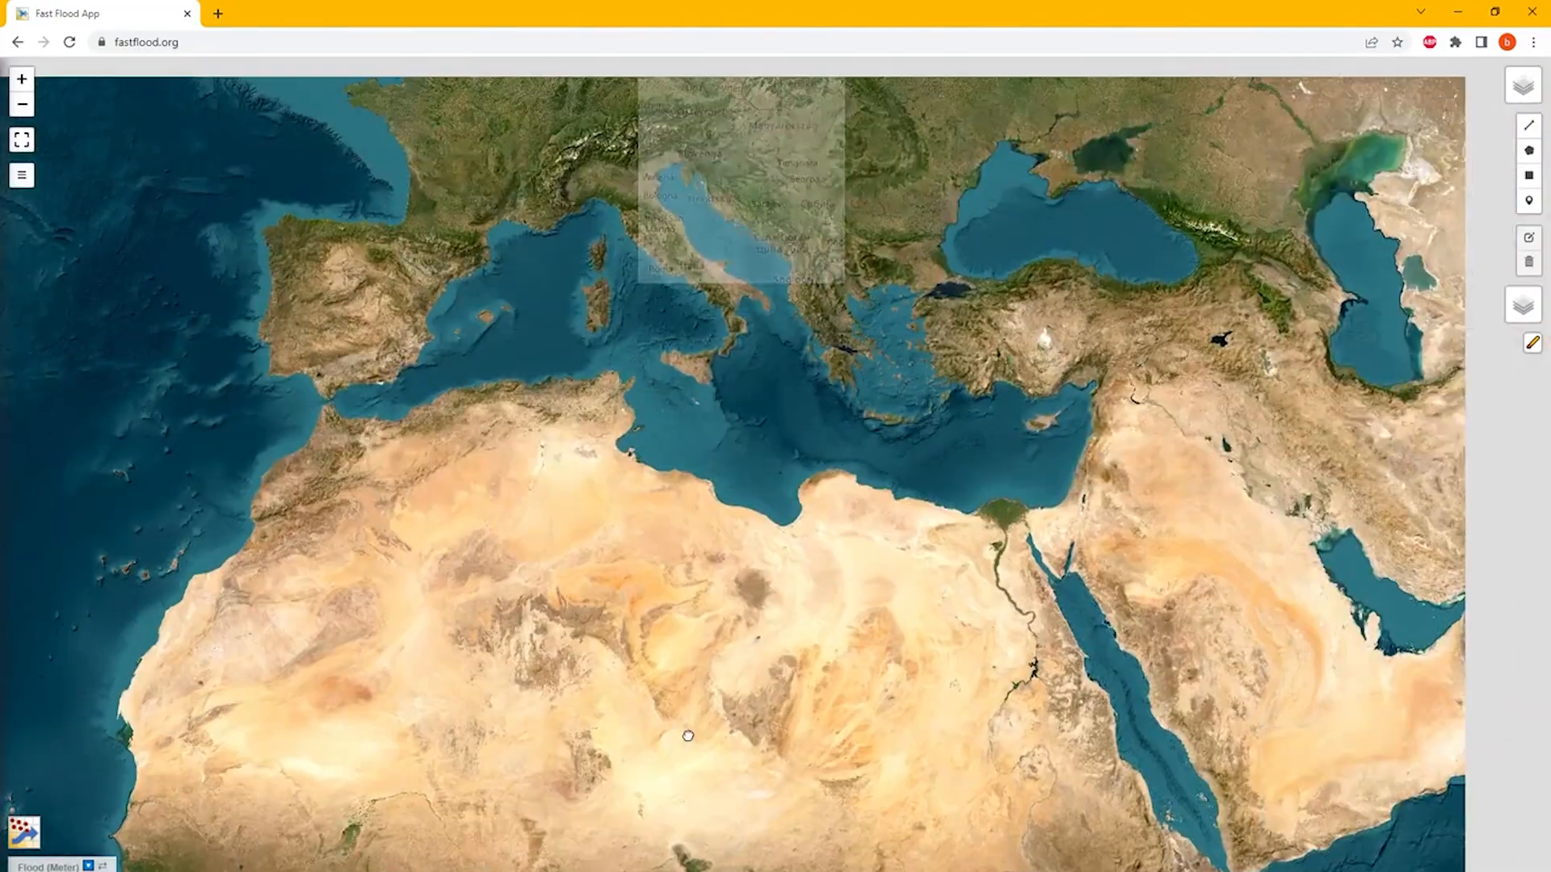
scroll(808, 215, up, 1)
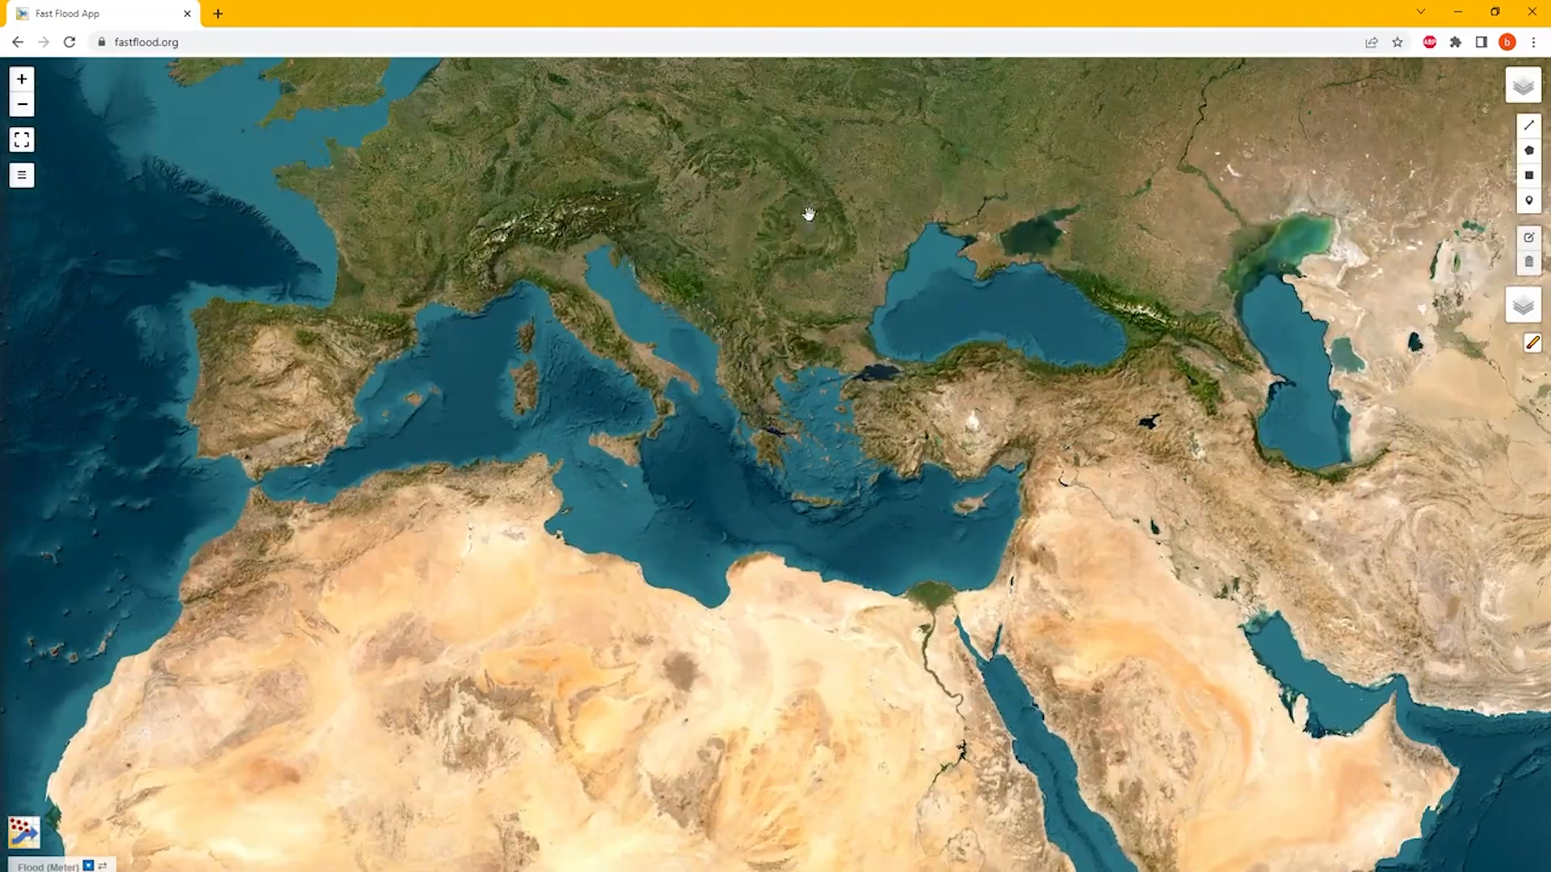
scroll(533, 235, up, 5)
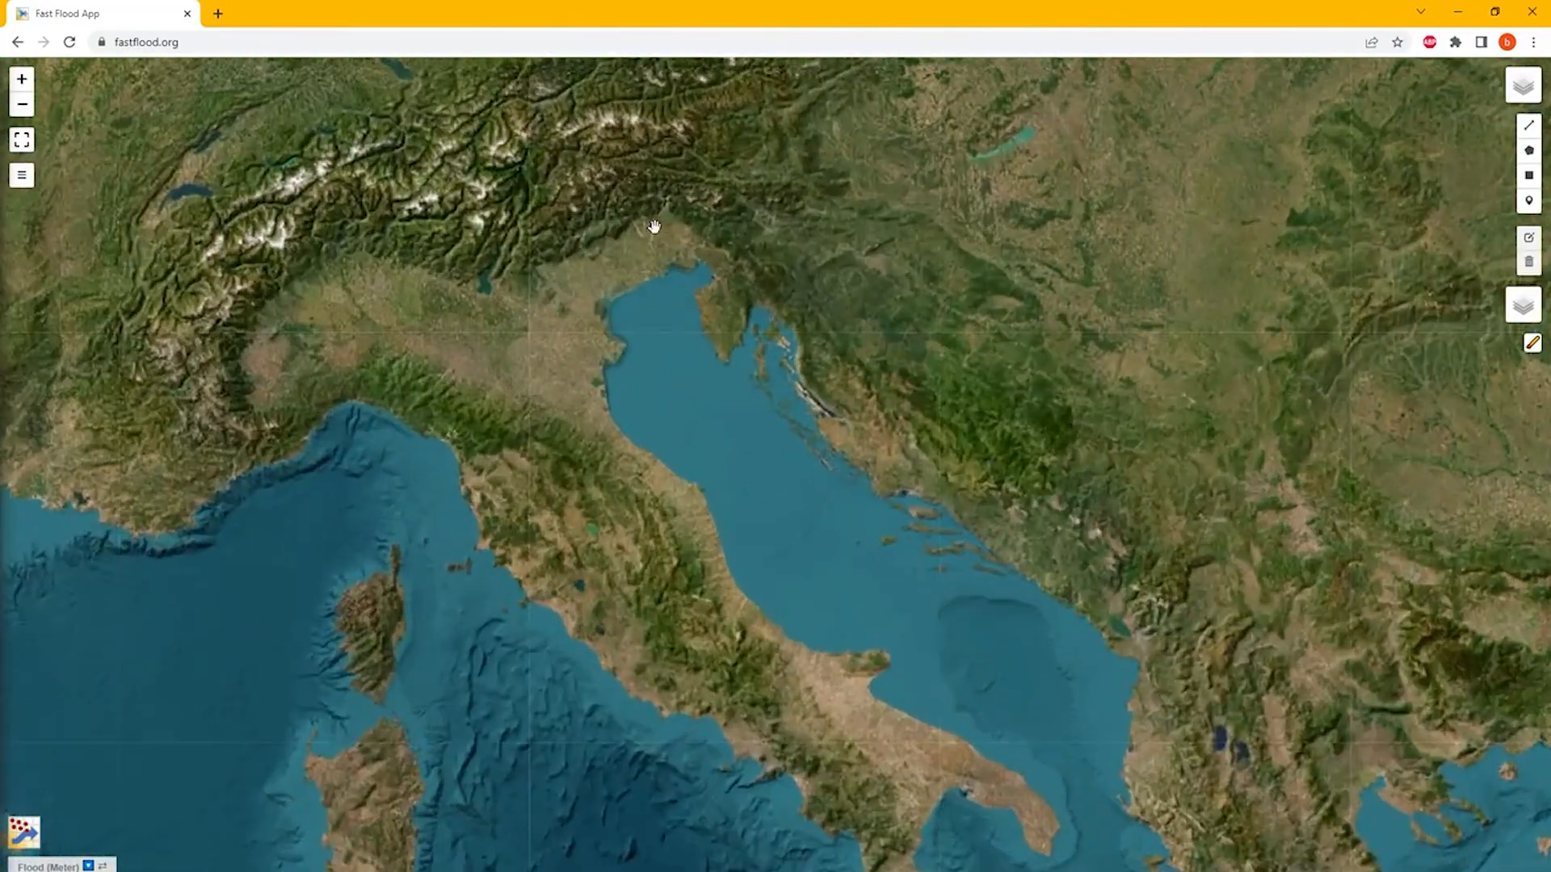
scroll(598, 225, up, 4)
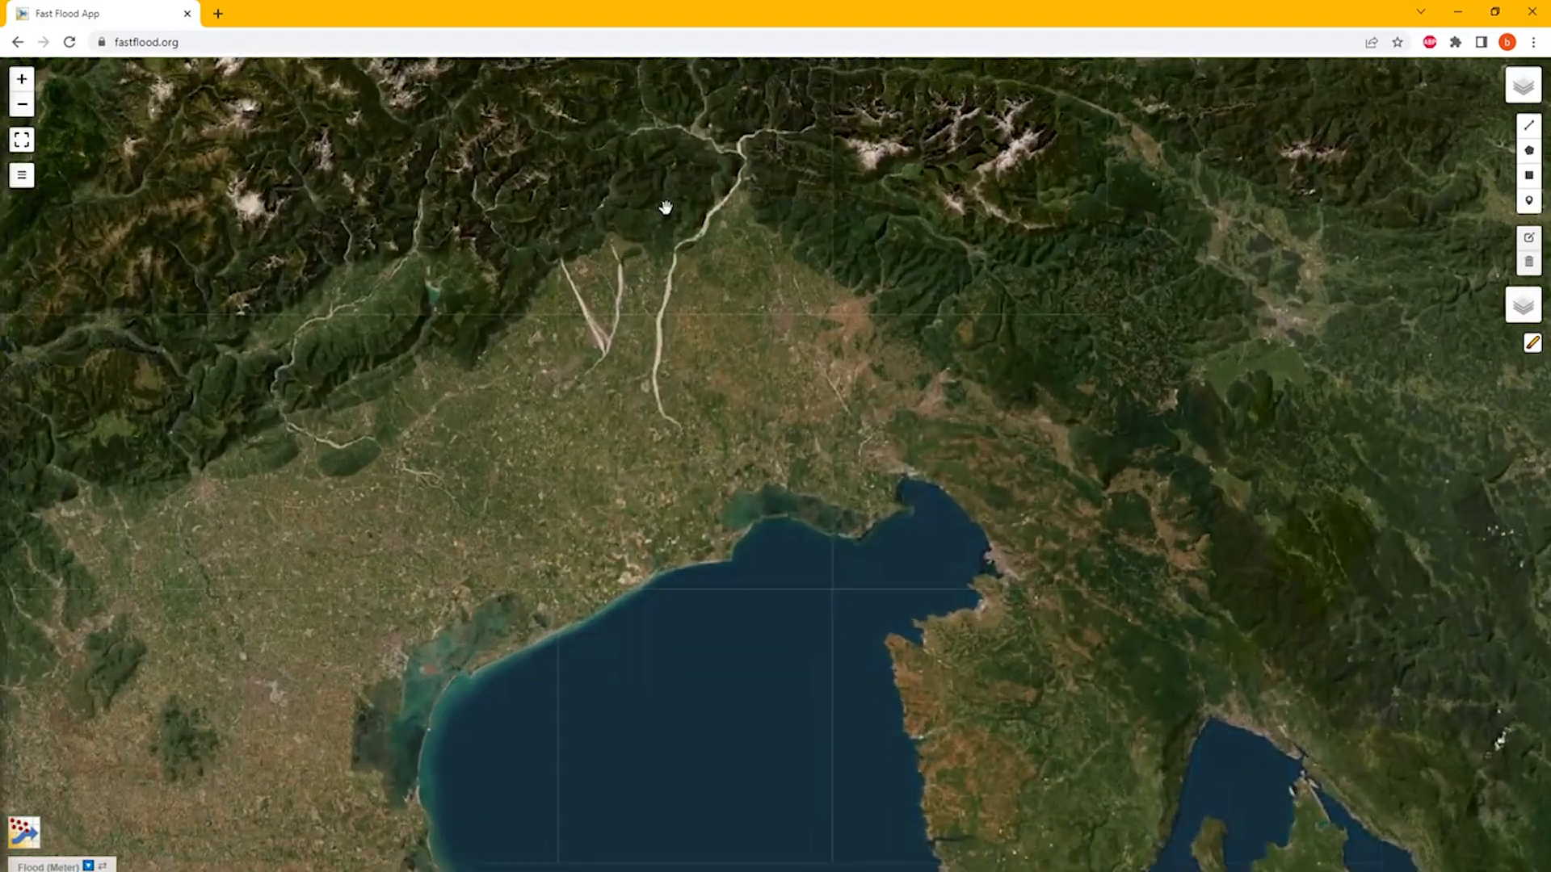
scroll(678, 373, up, 3)
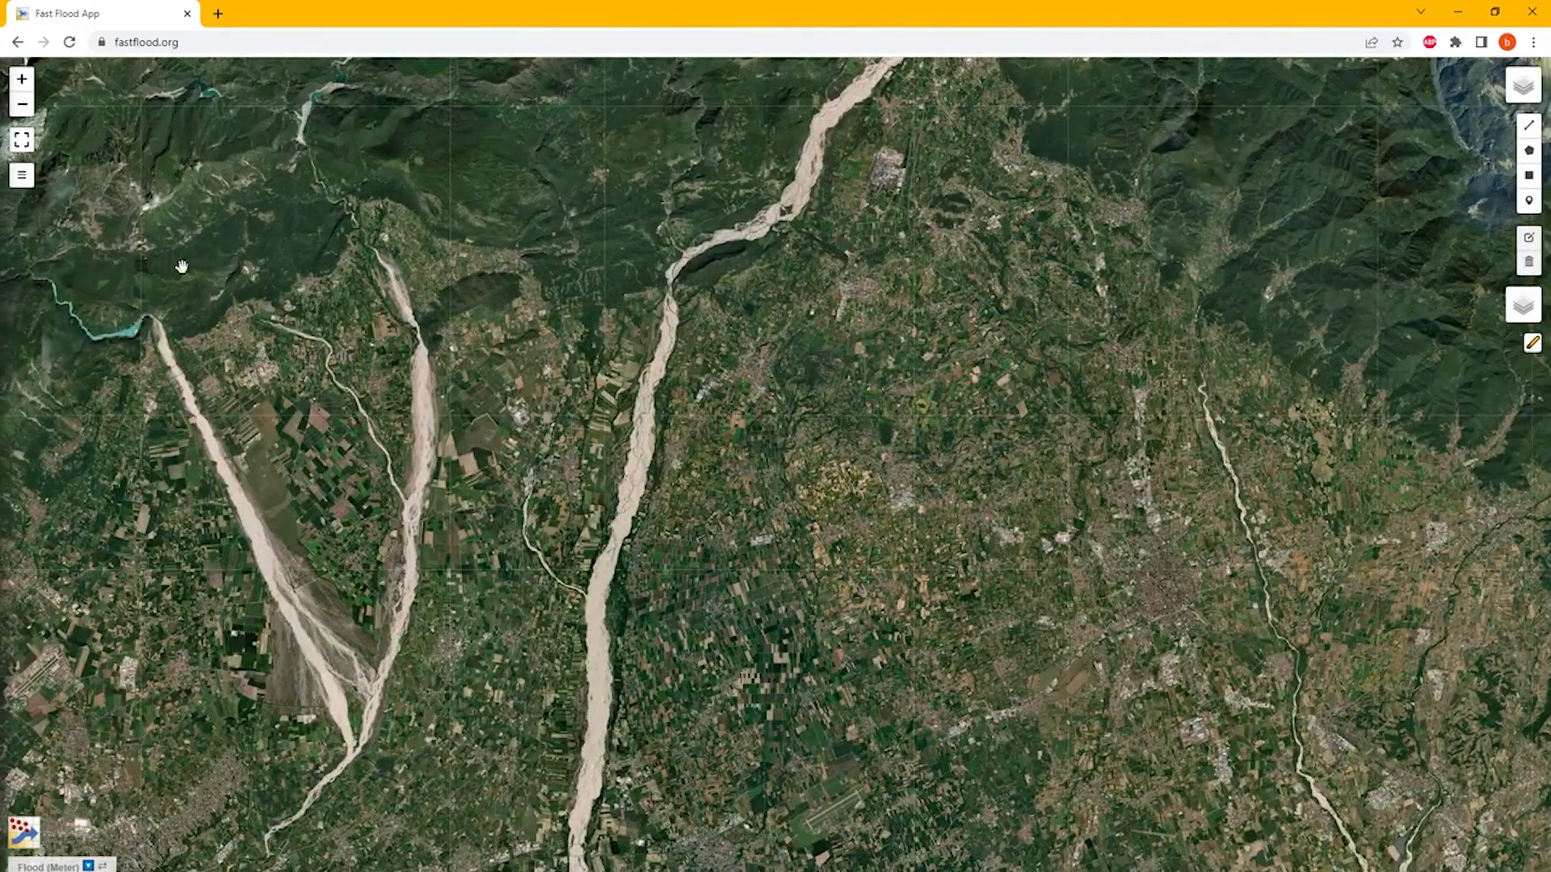
click(23, 141)
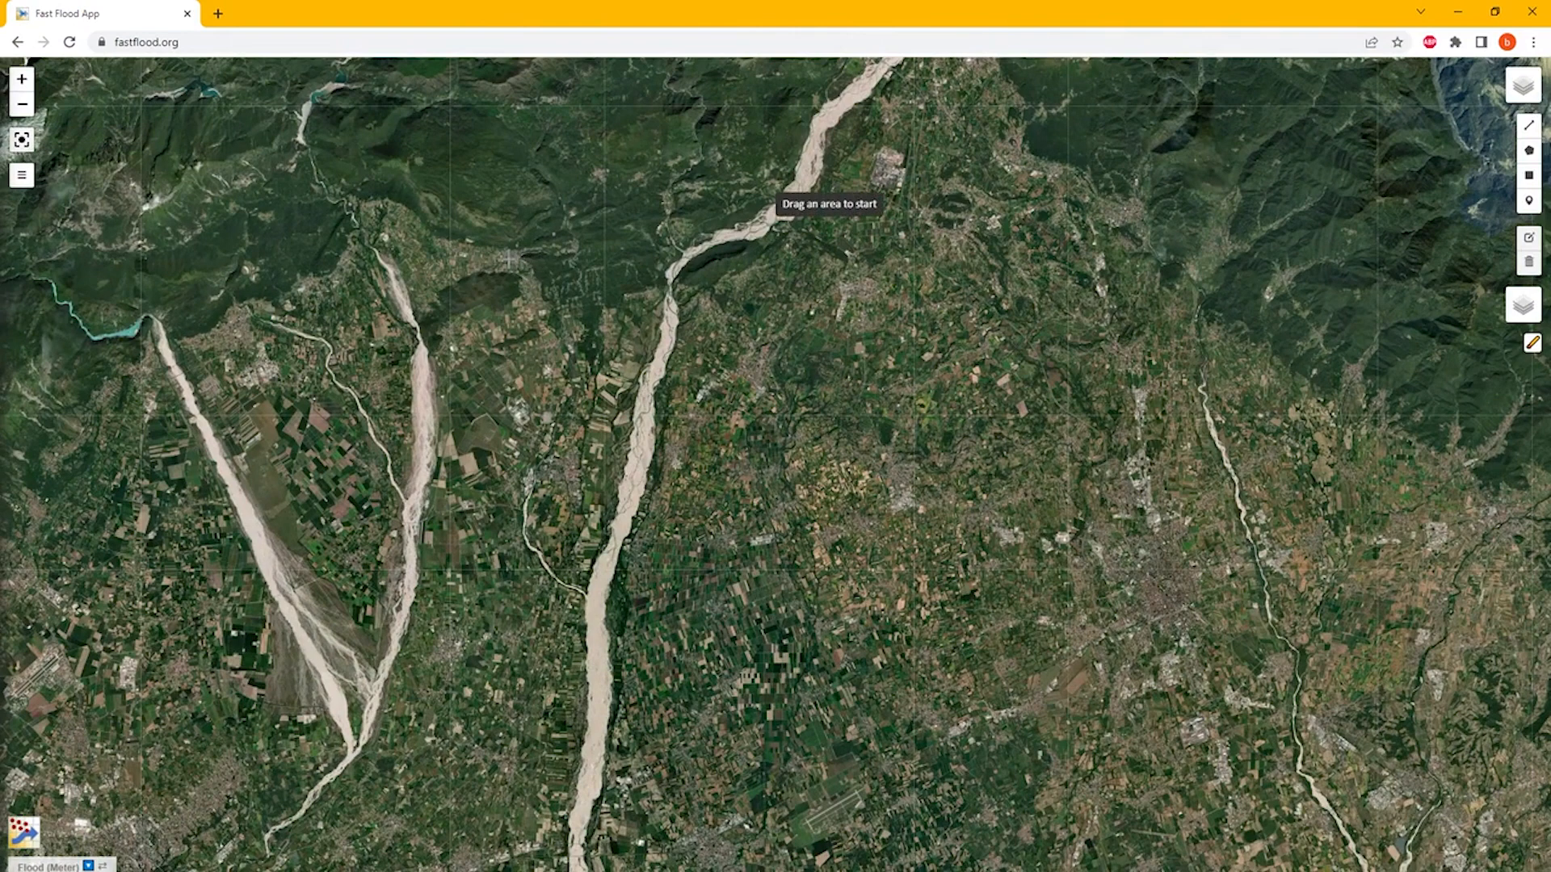
drag(515, 249, 708, 578)
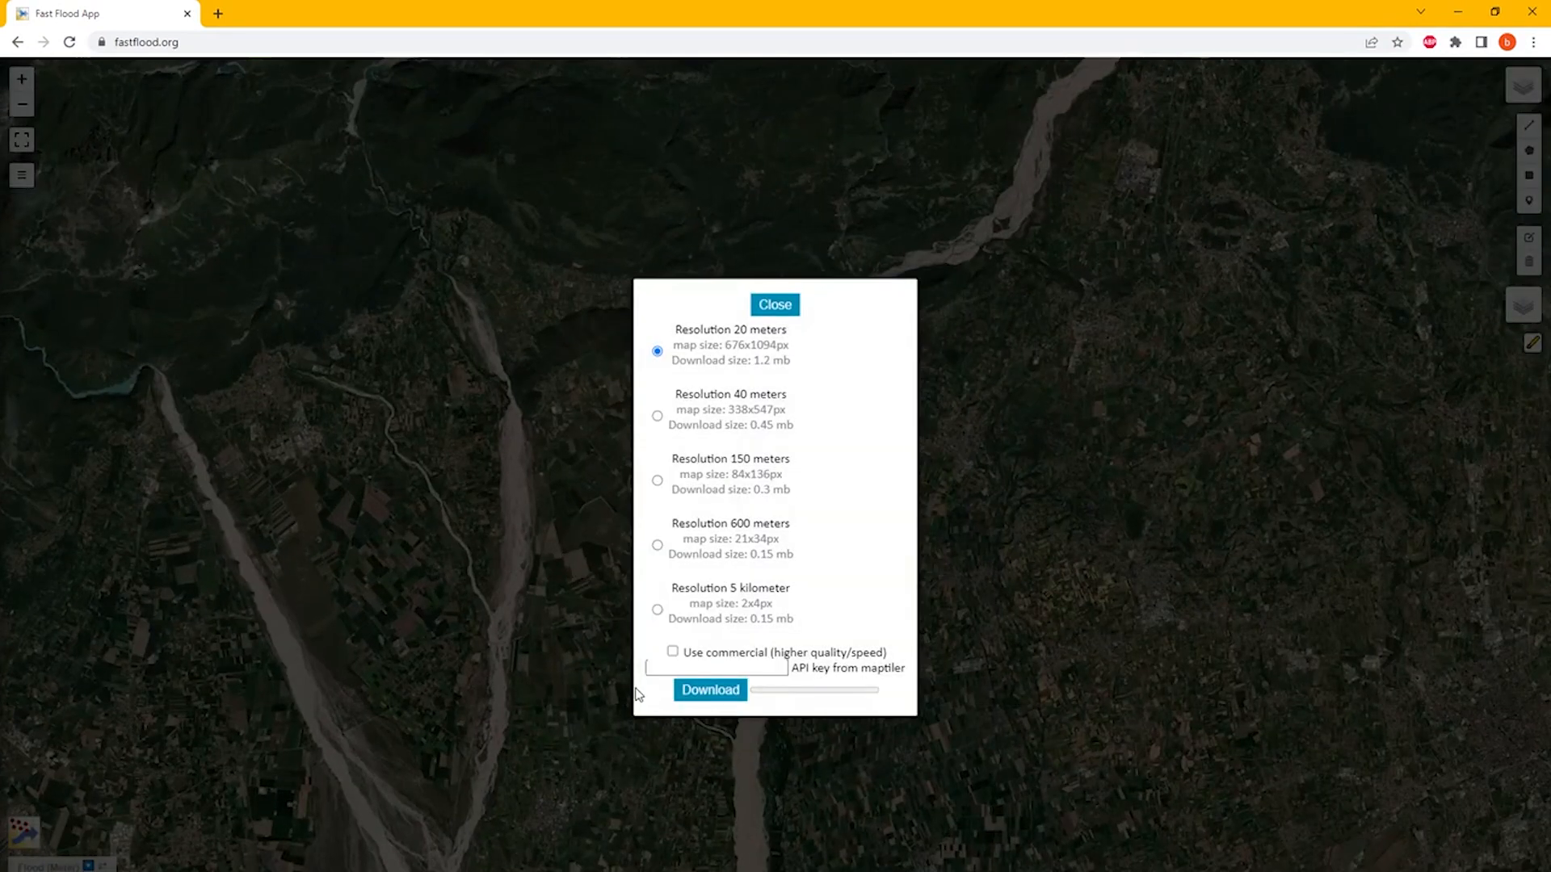
click(725, 691)
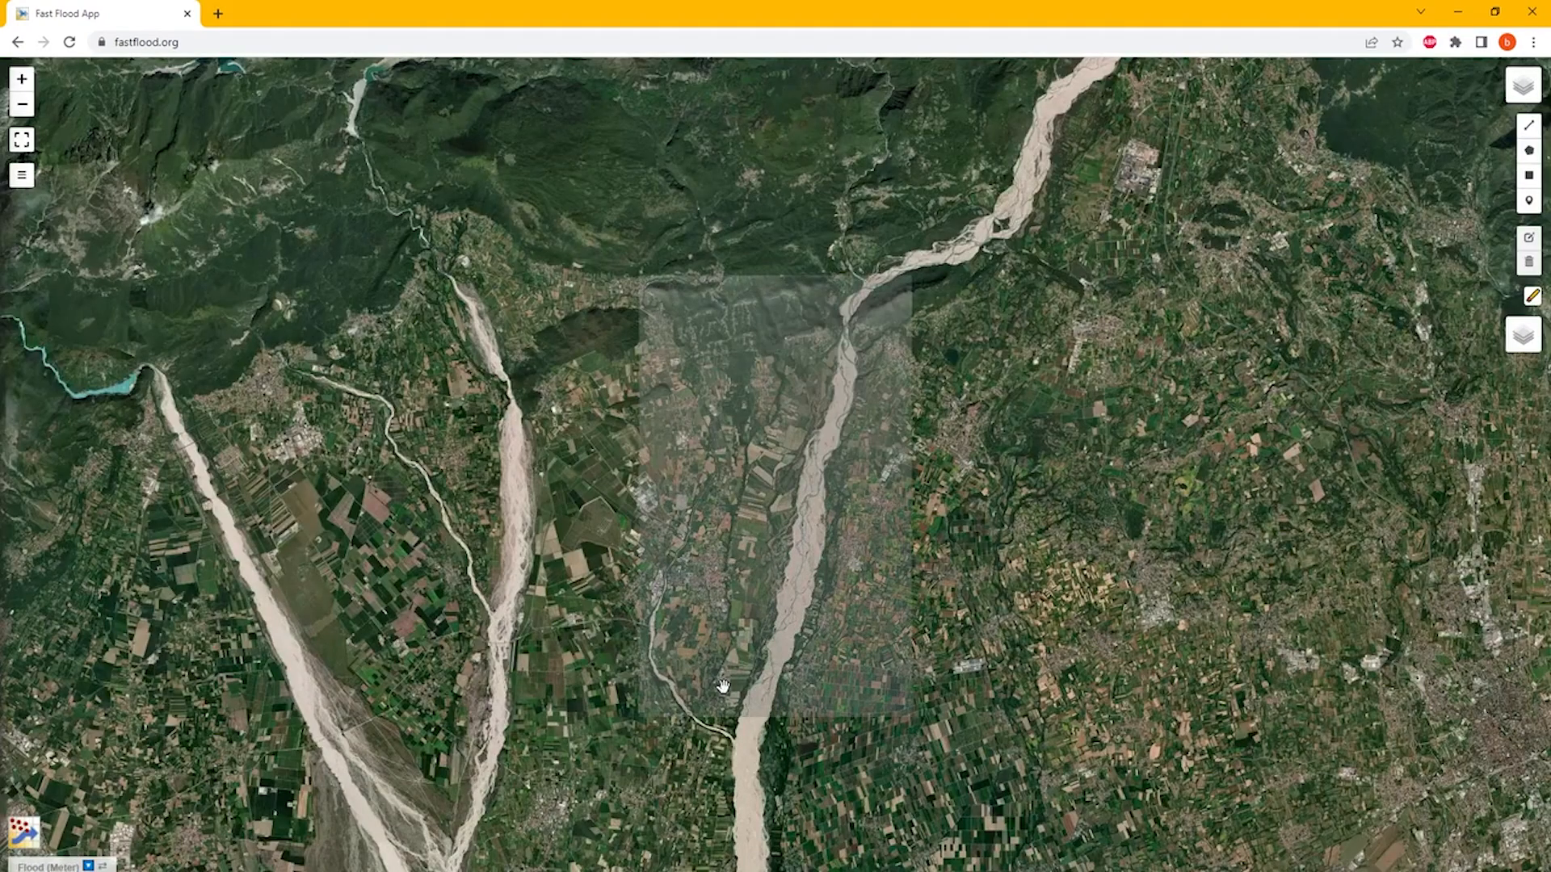
Place a discharge inlet marker where the river enters the northern edge of the area and set it to 1200 m3/s.
click(1527, 202)
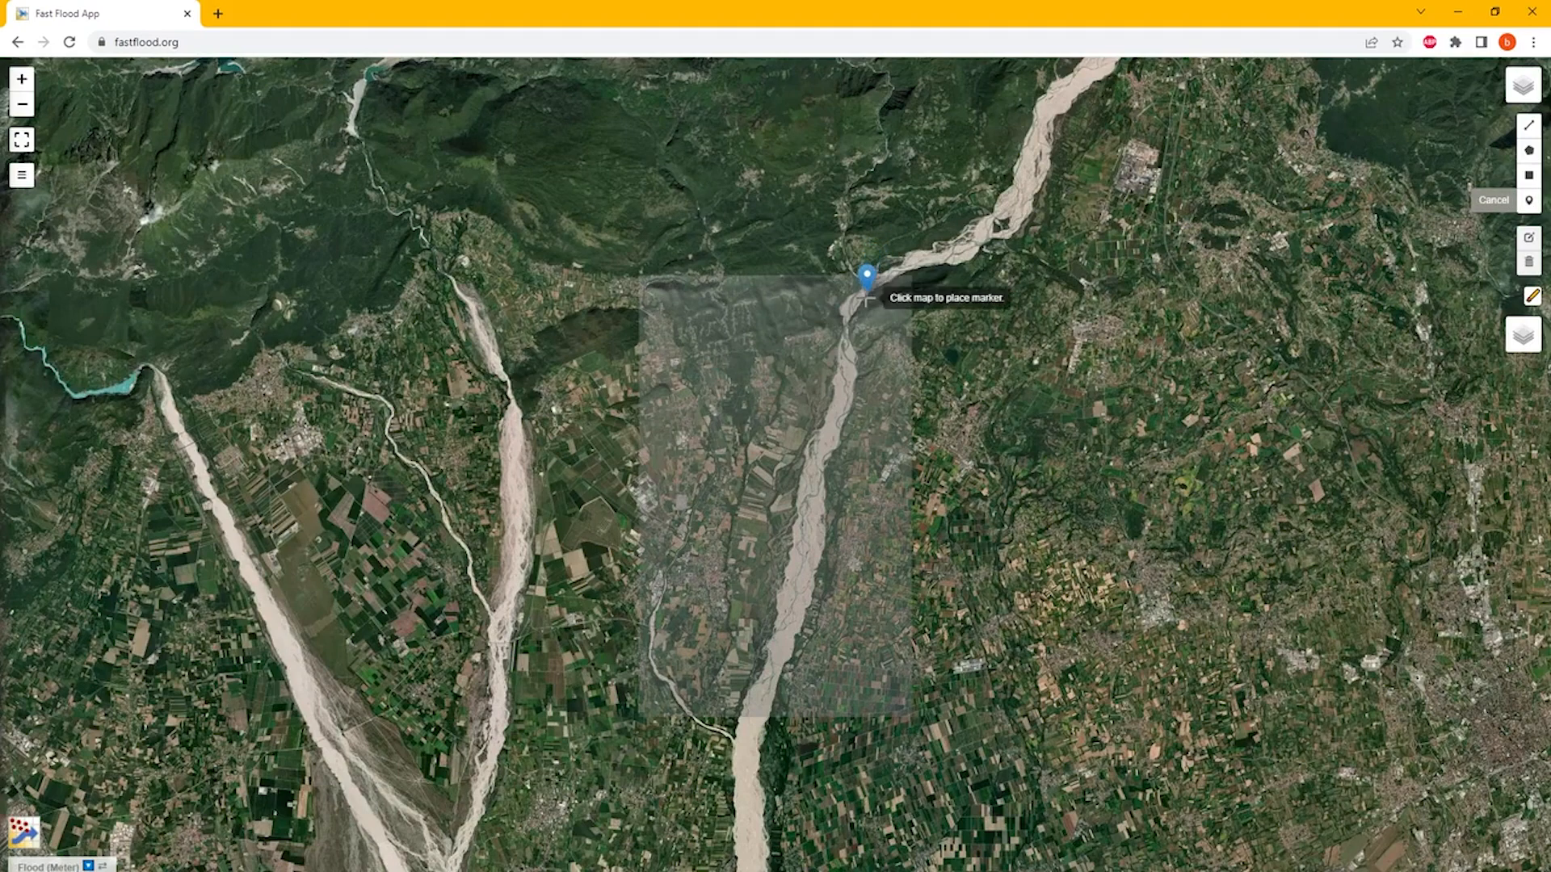
click(853, 289)
click(854, 286)
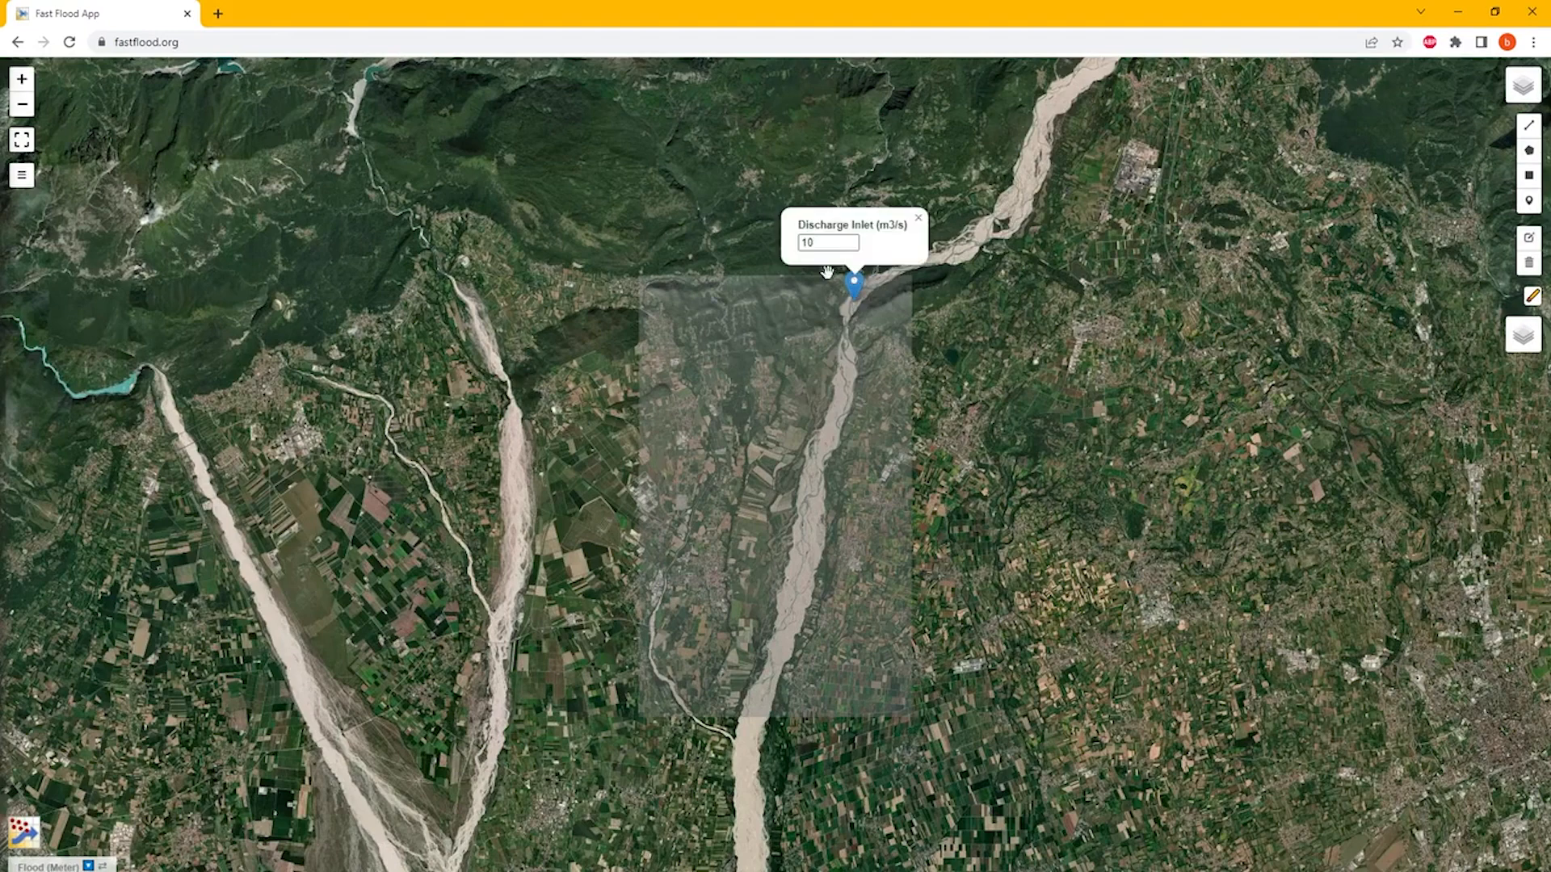
mouse_move(833, 244)
mouse_down()
mouse_move(755, 246)
mouse_move(775, 240)
mouse_up()
click(855, 284)
text(1200)
click(920, 221)
click(920, 223)
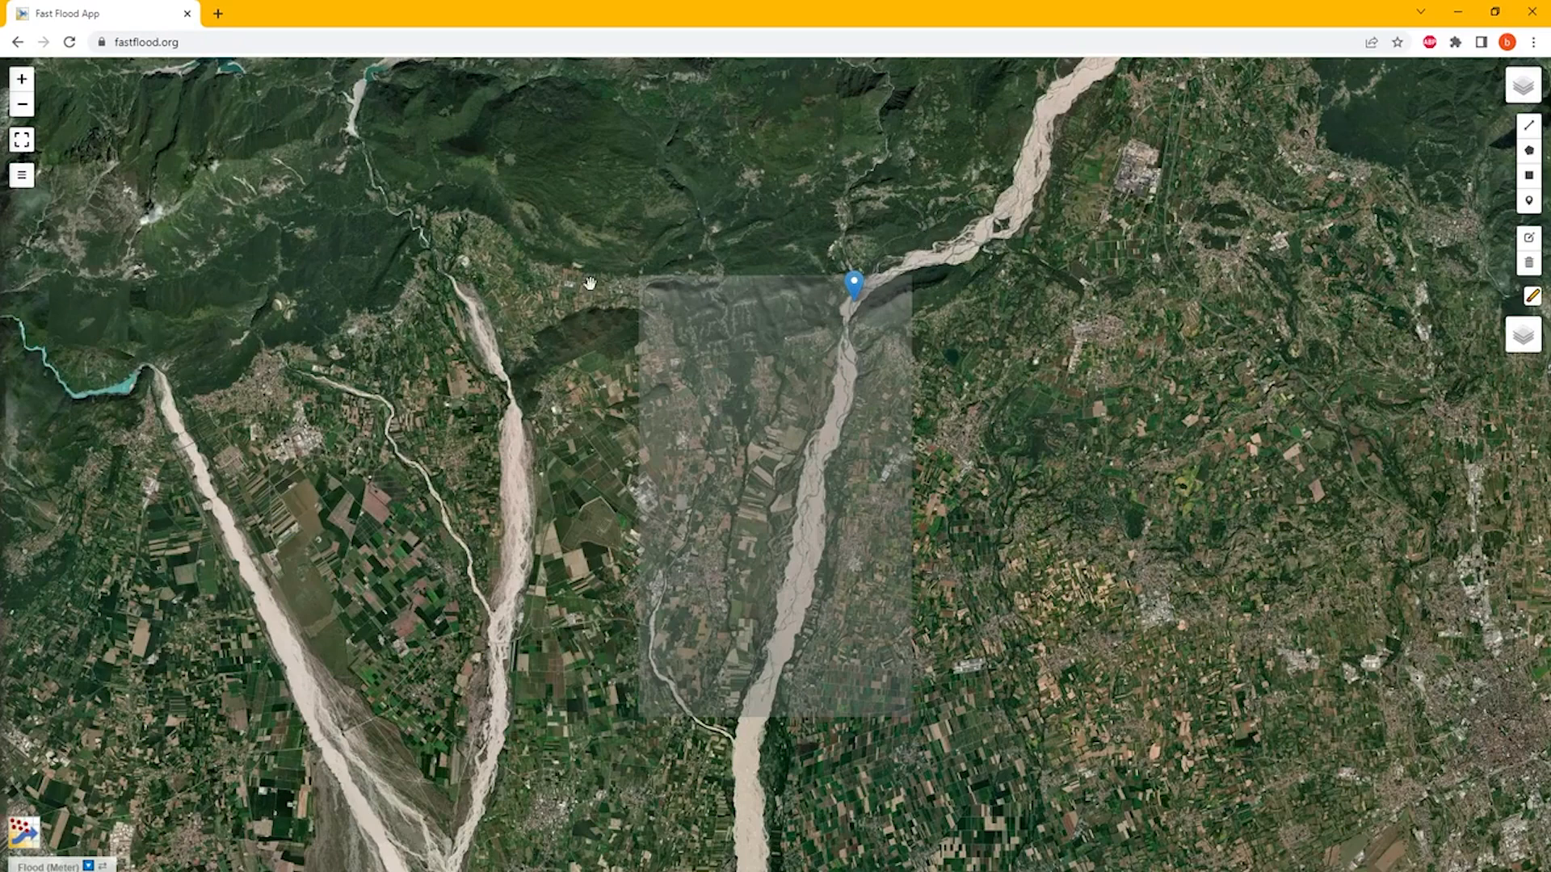
Set the single rainfall intensity to 0 mm/h and simulate the flood from the discharge inlet.
click(24, 177)
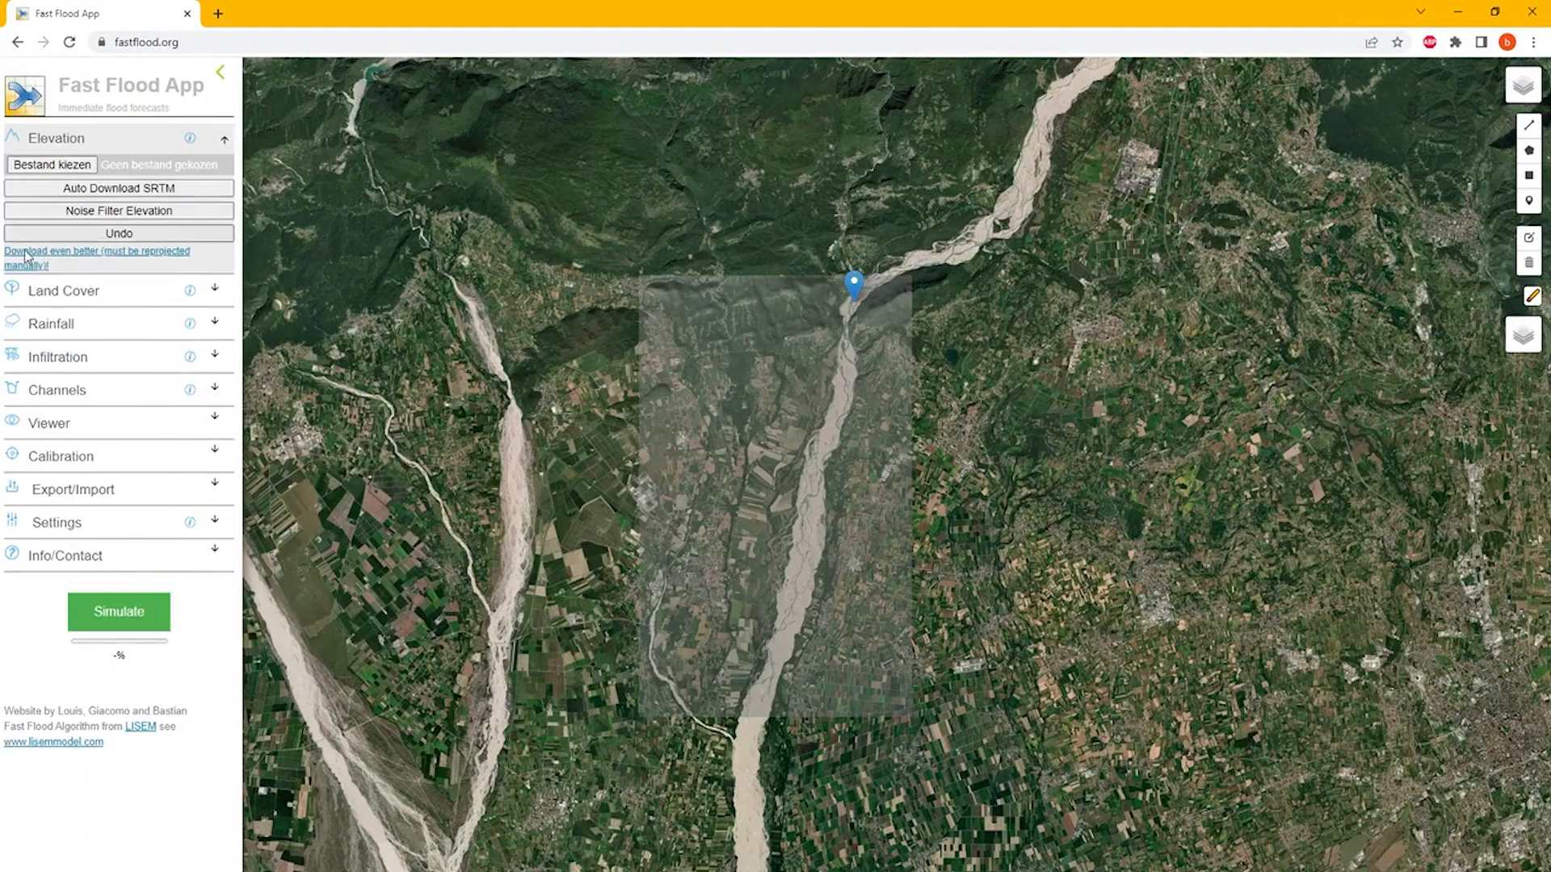
click(65, 327)
double_click(51, 415)
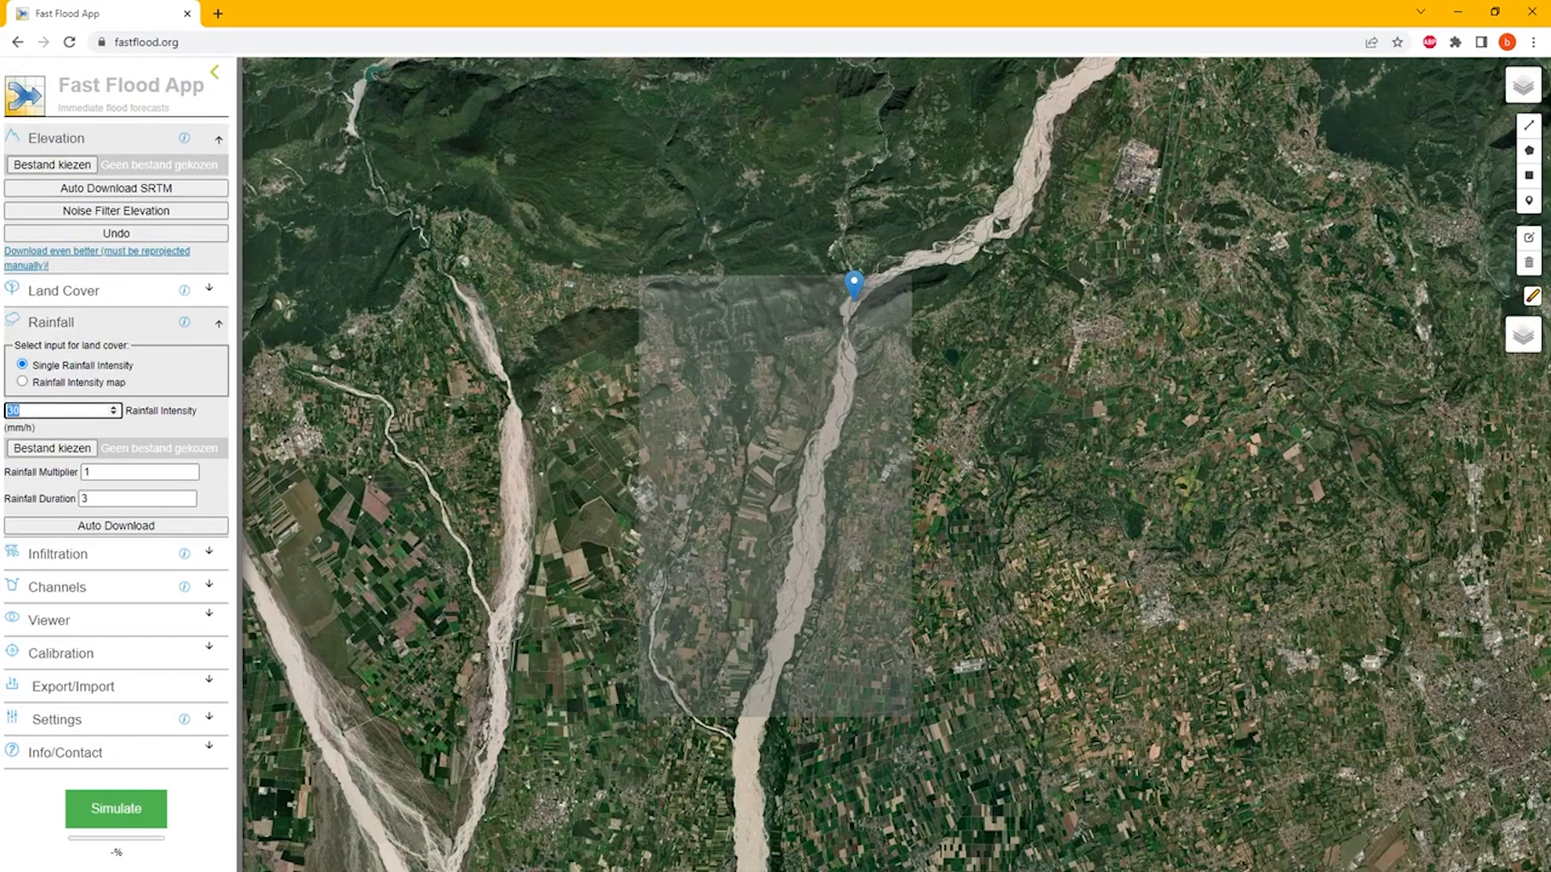
text(0)
click(118, 819)
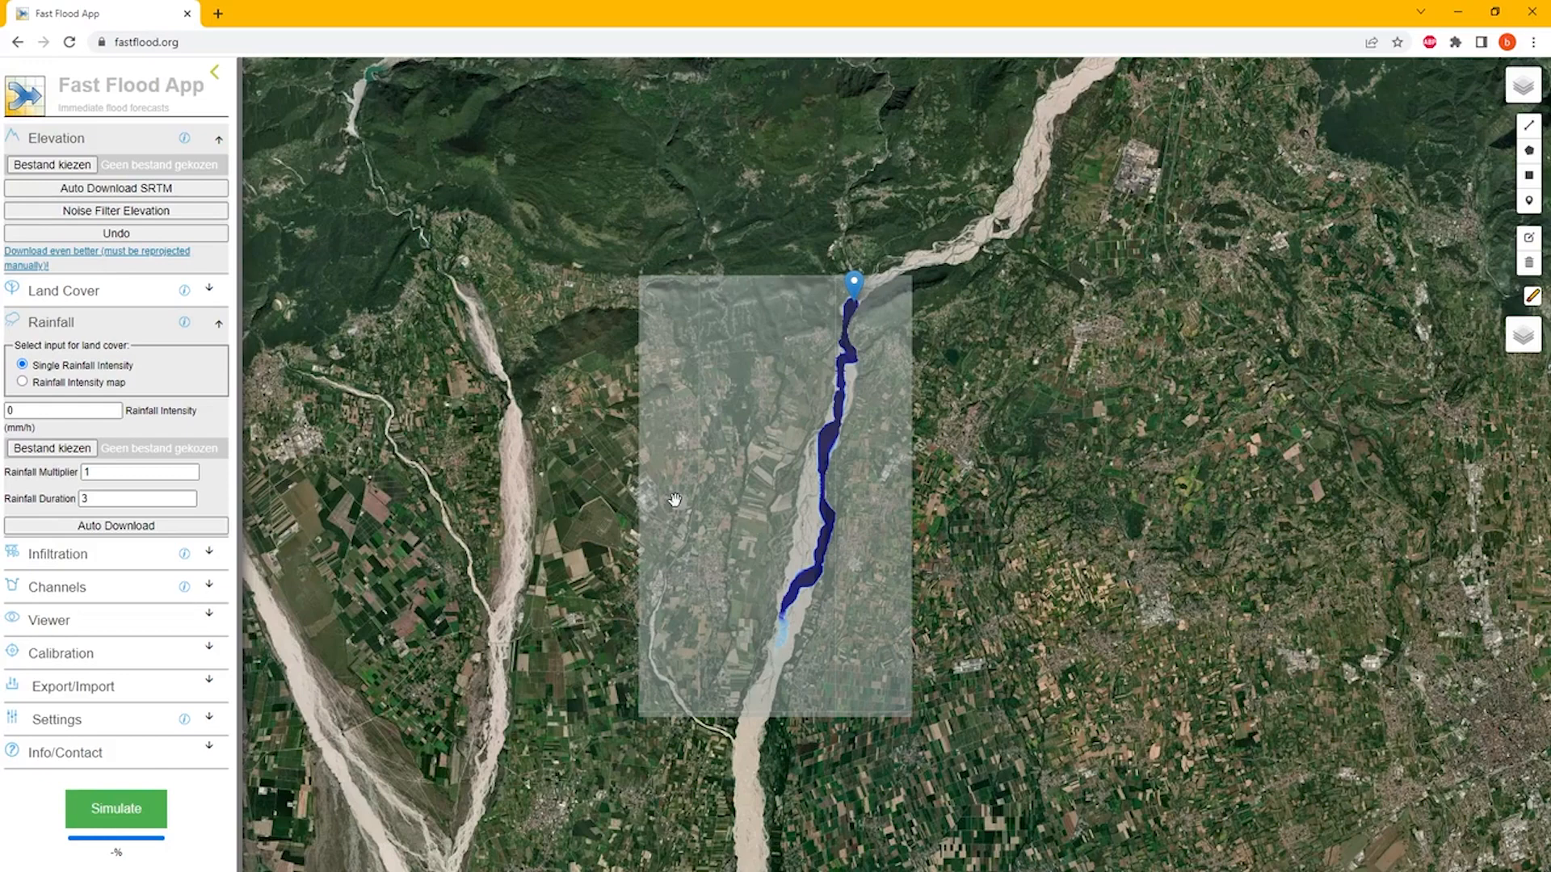
Enable flat terrain and nonlinear correction, set the solver accuracy to High, and rerun the simulation.
click(75, 725)
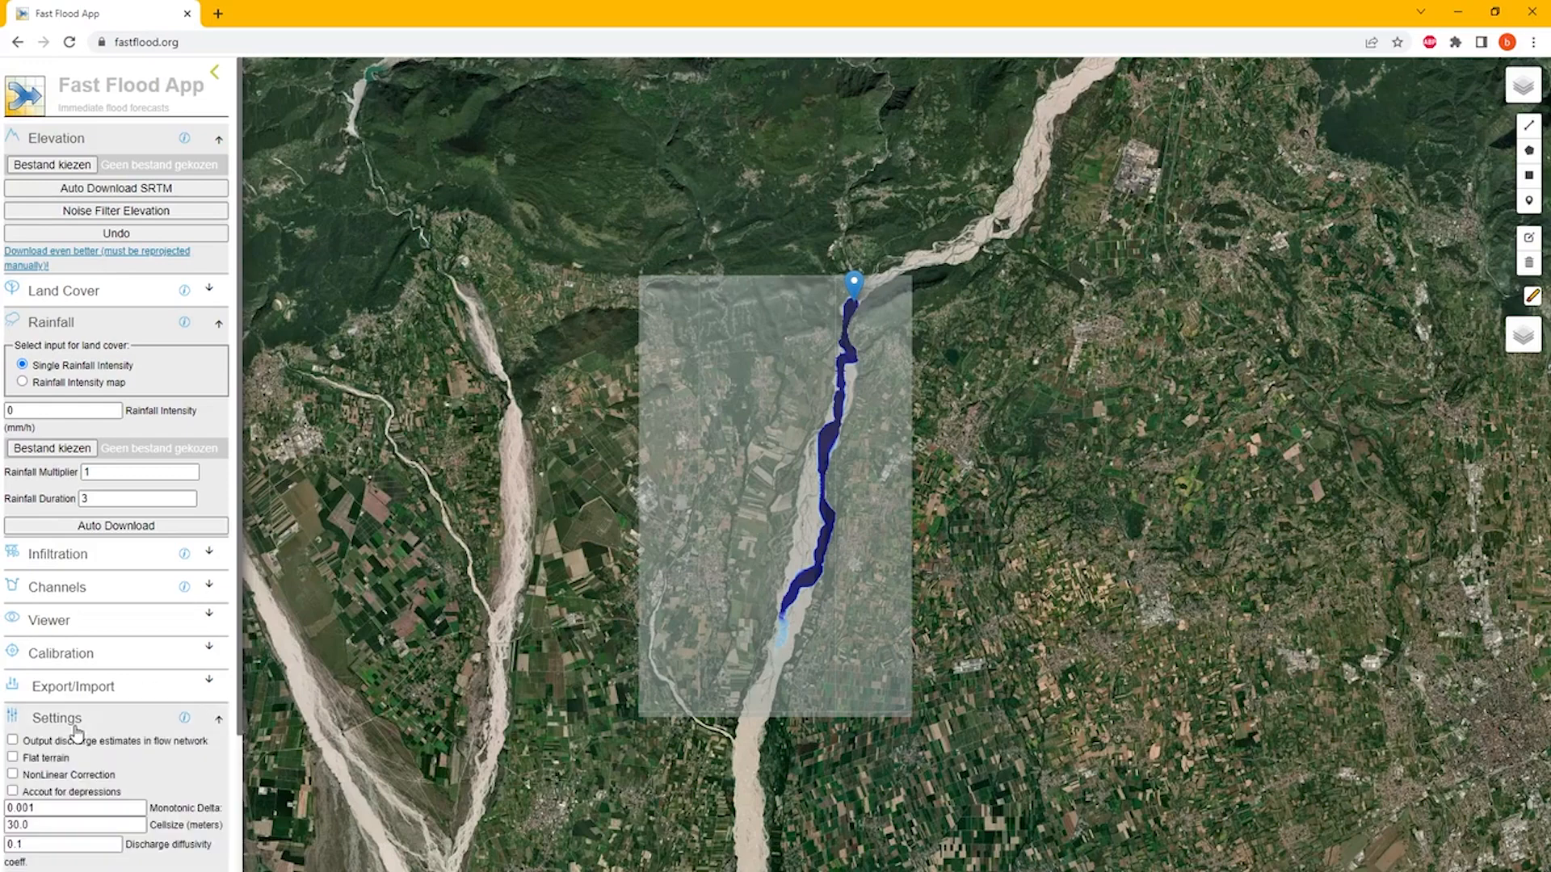
scroll(77, 733, down, 3)
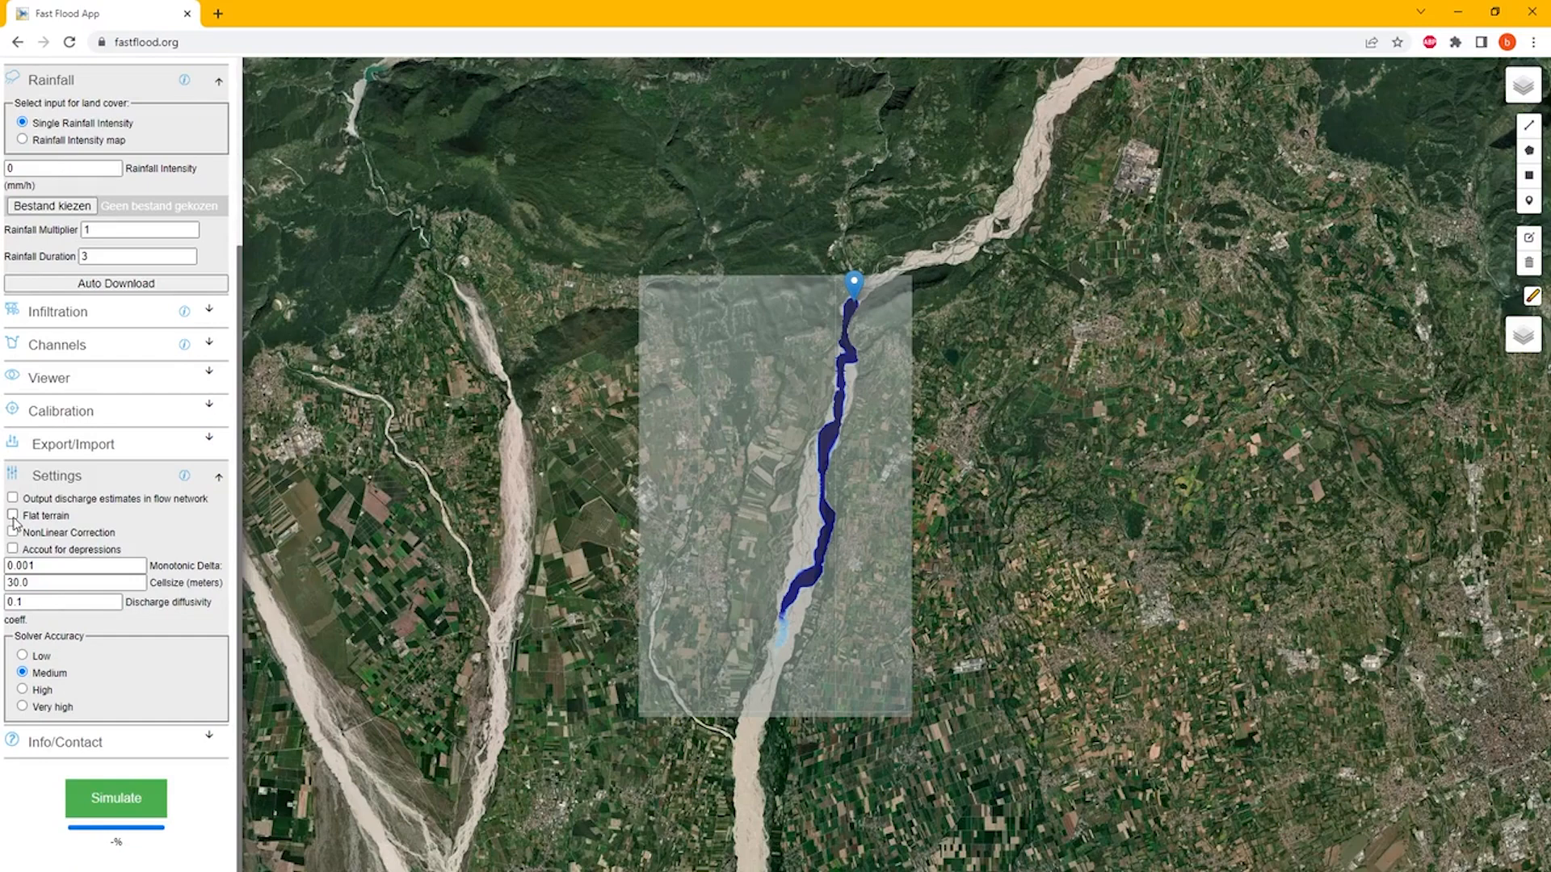
click(13, 517)
click(13, 532)
click(24, 689)
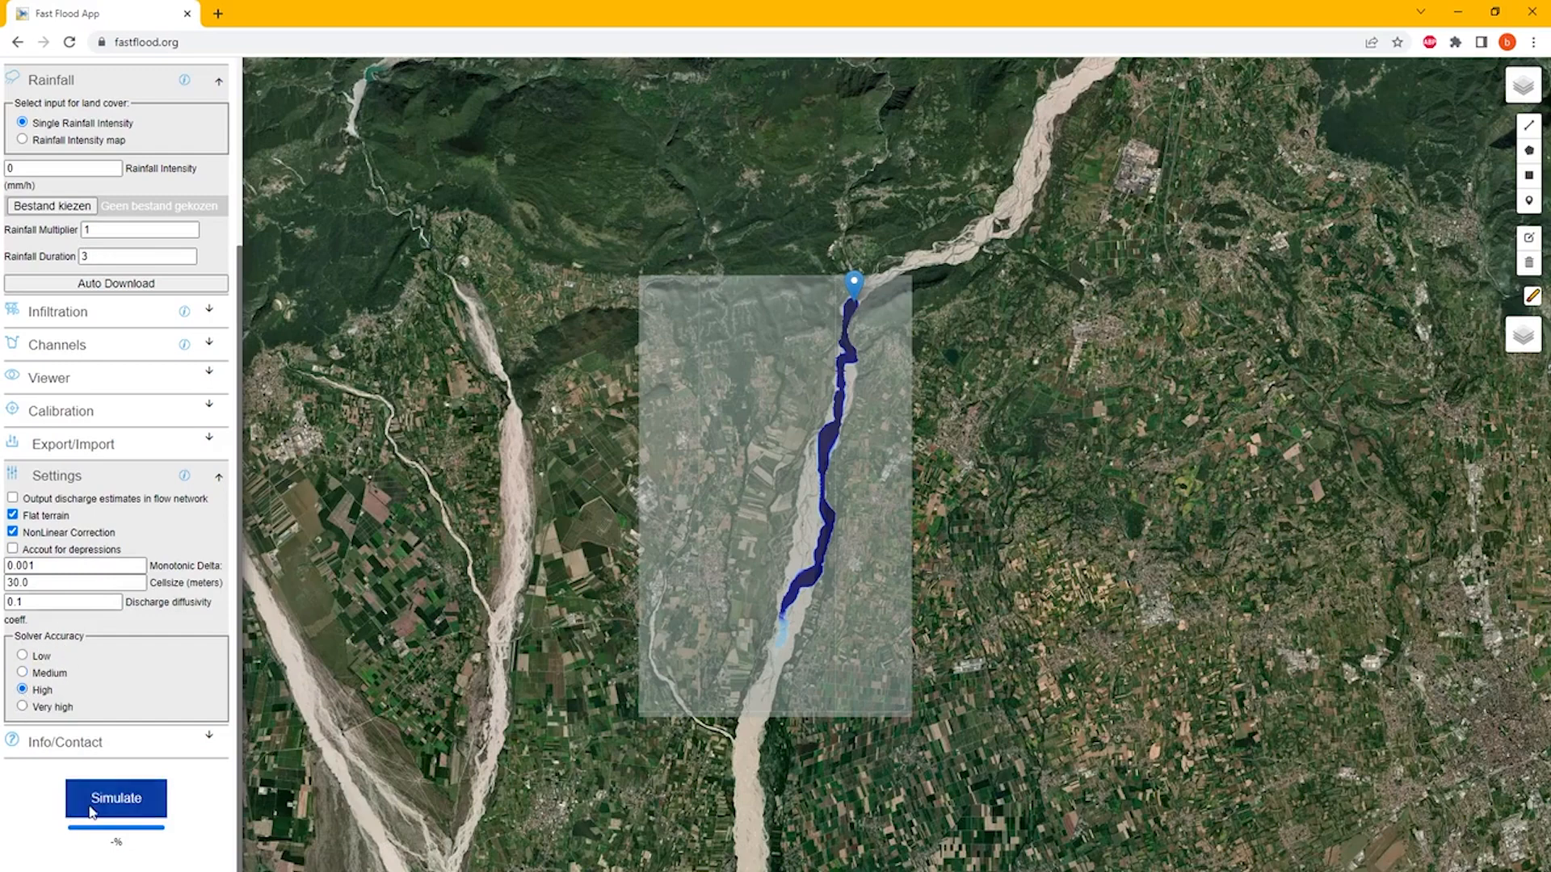
click(113, 798)
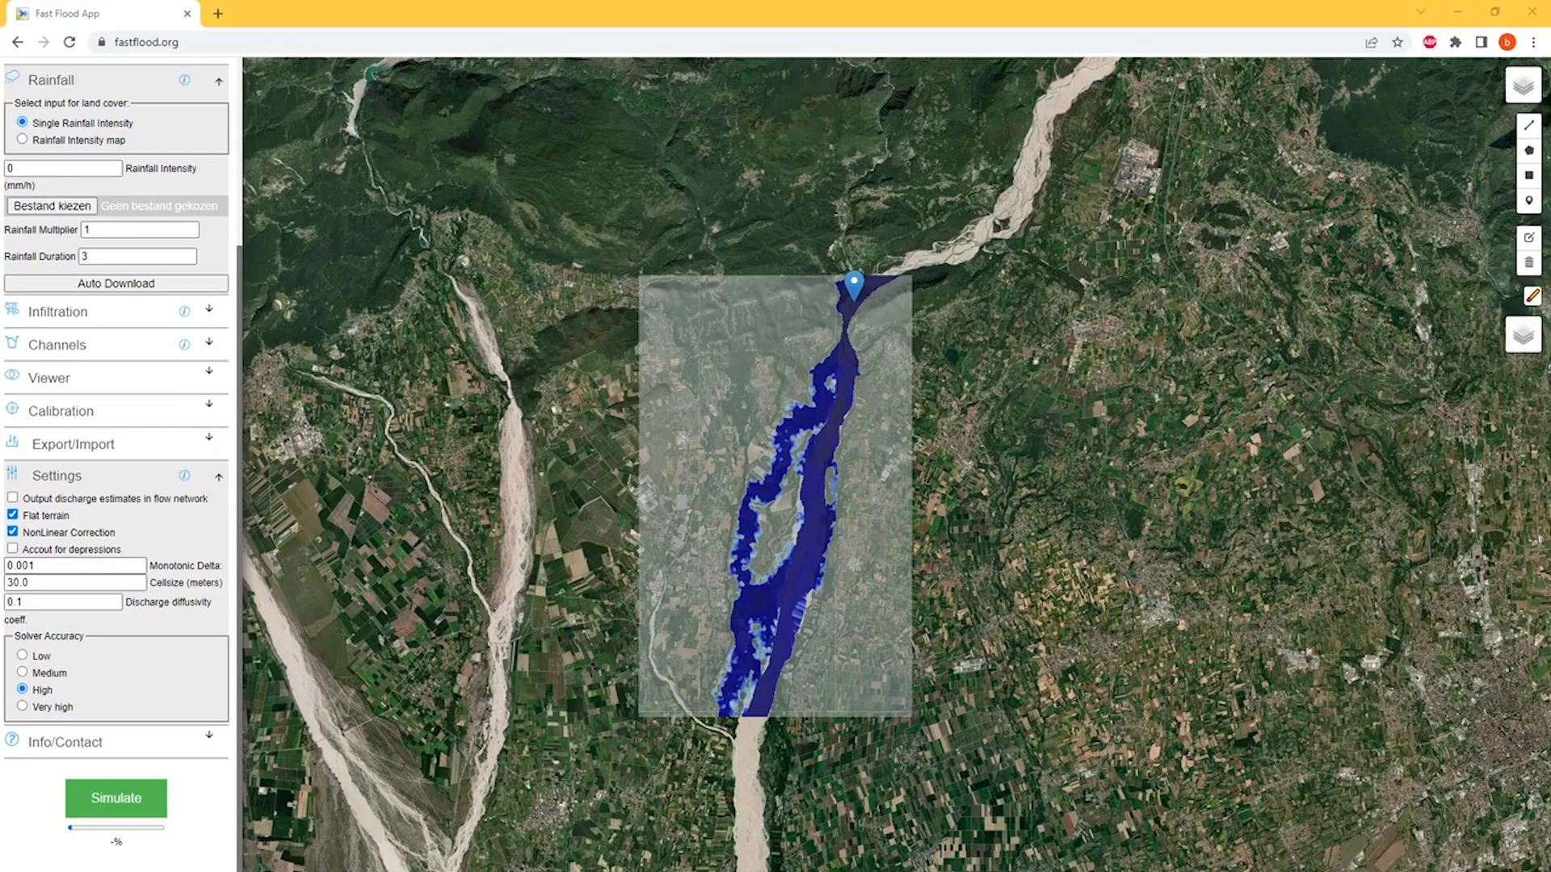
Review the available map exports and file imports, and collapse the Elevation, Rainfall and Export/Import sections.
click(118, 446)
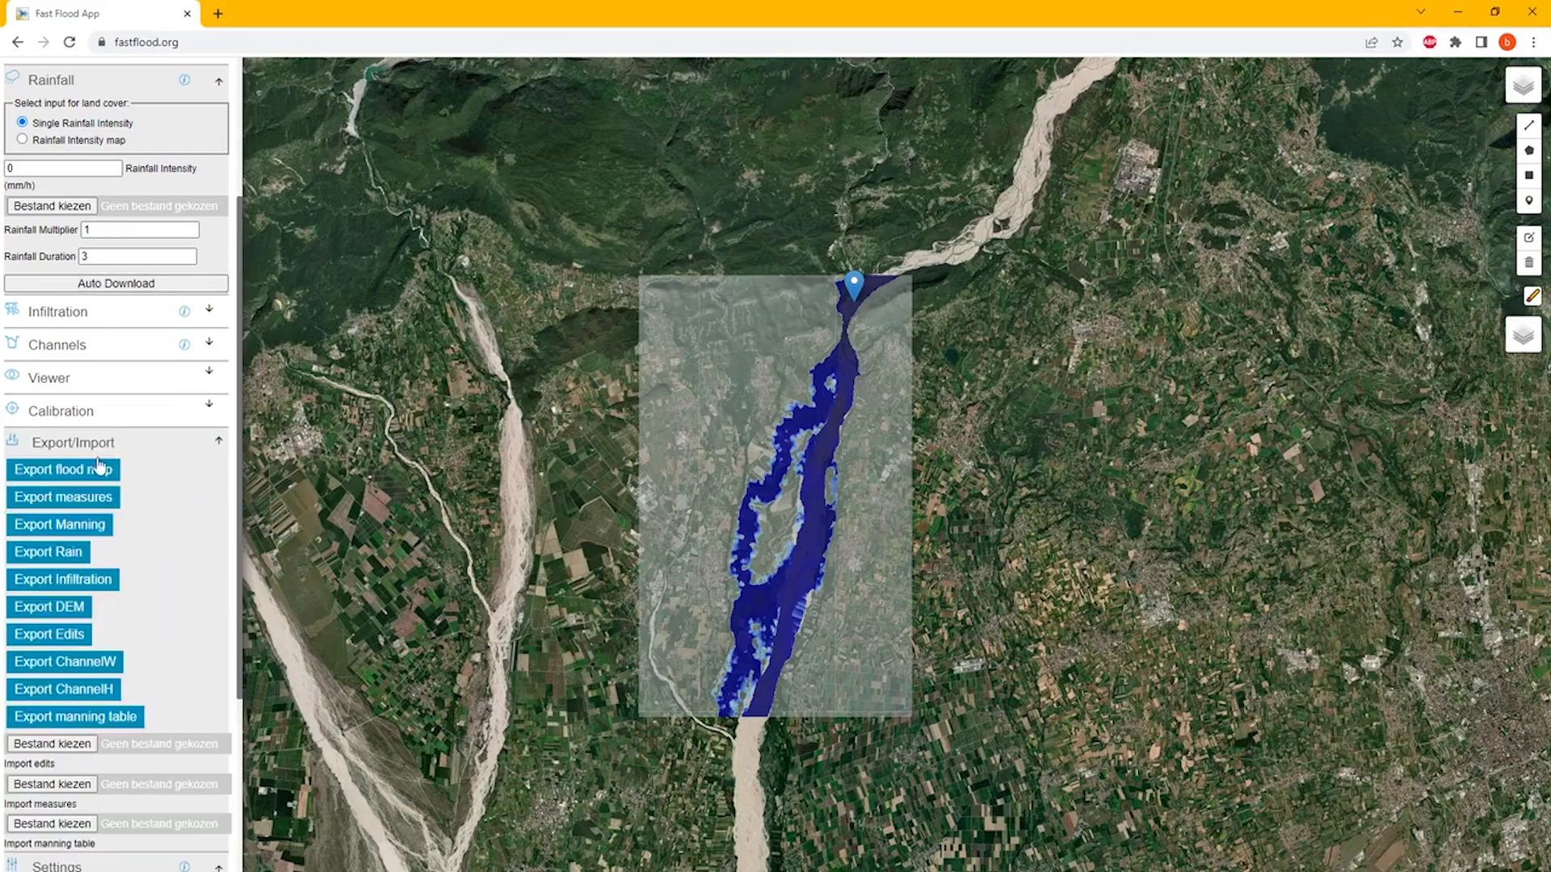
scroll(97, 480, down, 1)
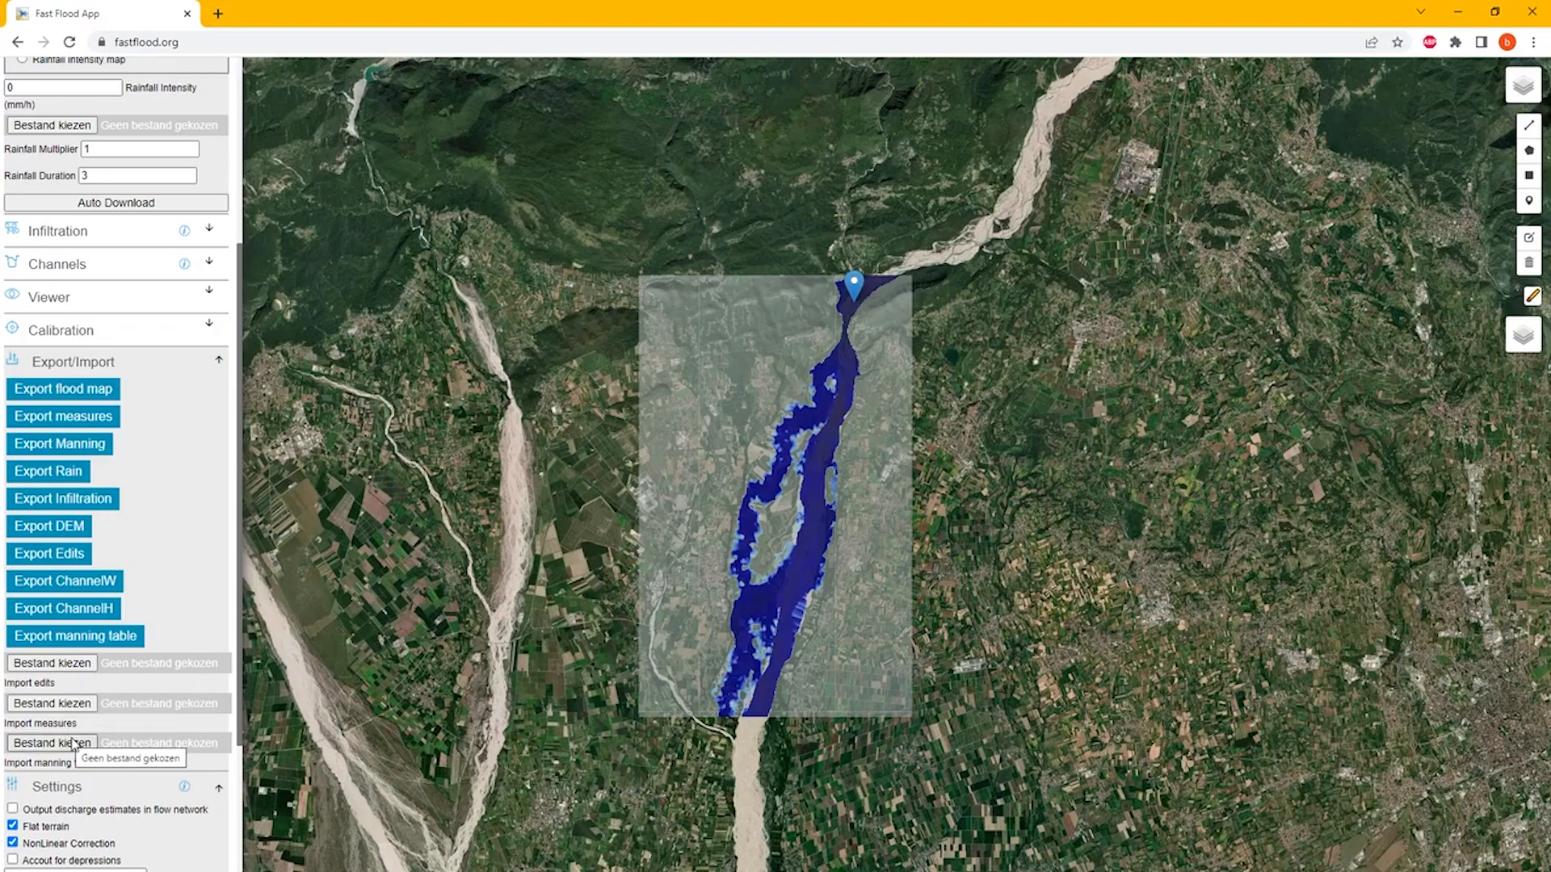
scroll(89, 763, up, 5)
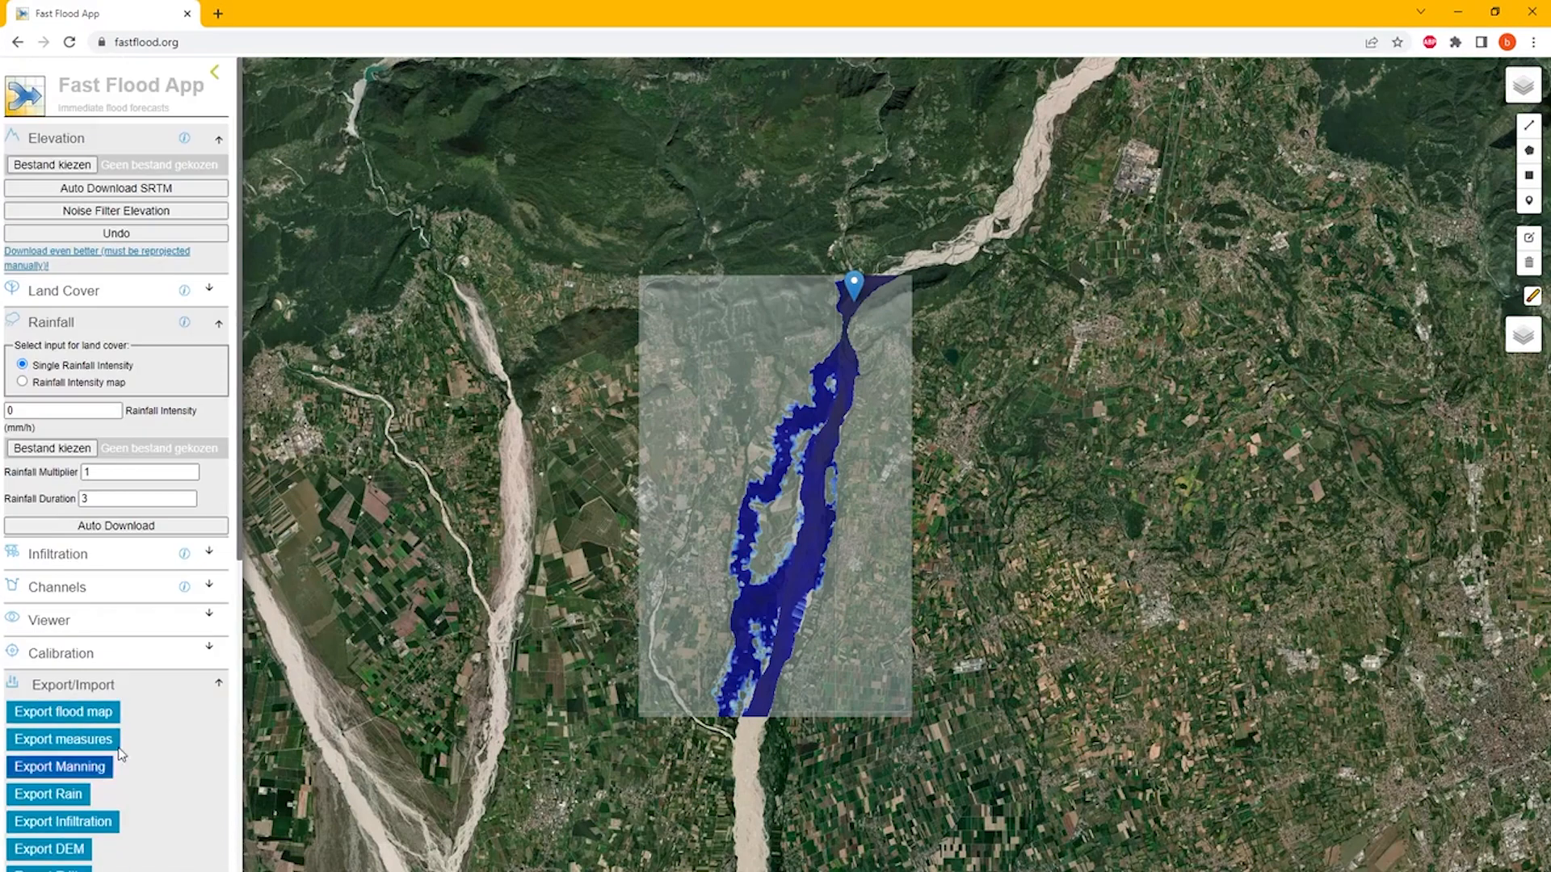
click(47, 137)
click(50, 206)
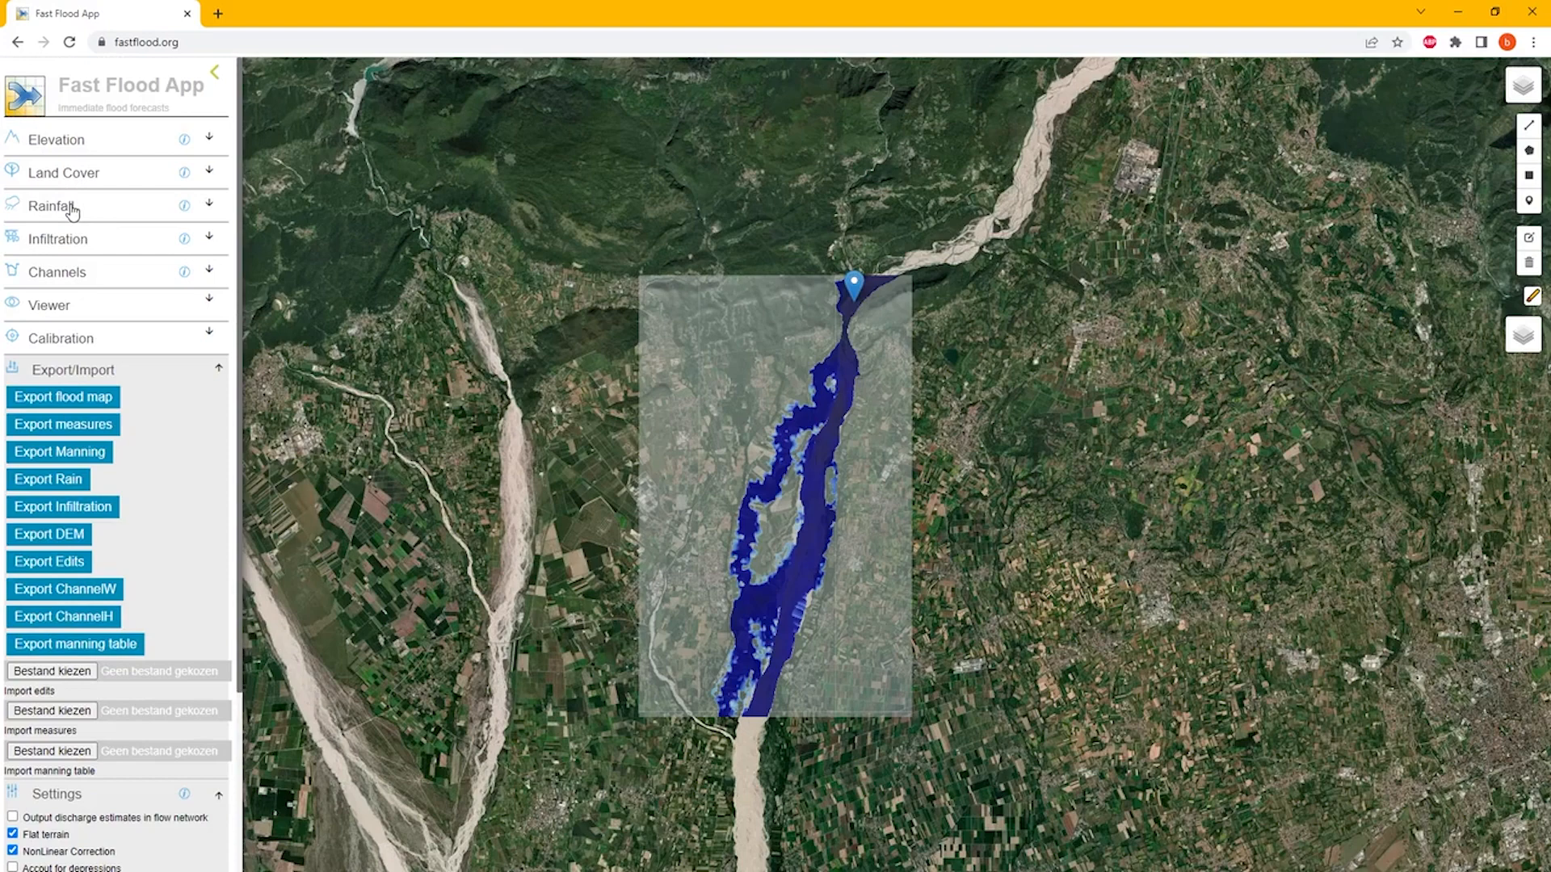
click(72, 369)
Examine the Viewer, Channels, Calibration and Infiltration settings, including the infiltration multiplier.
click(63, 305)
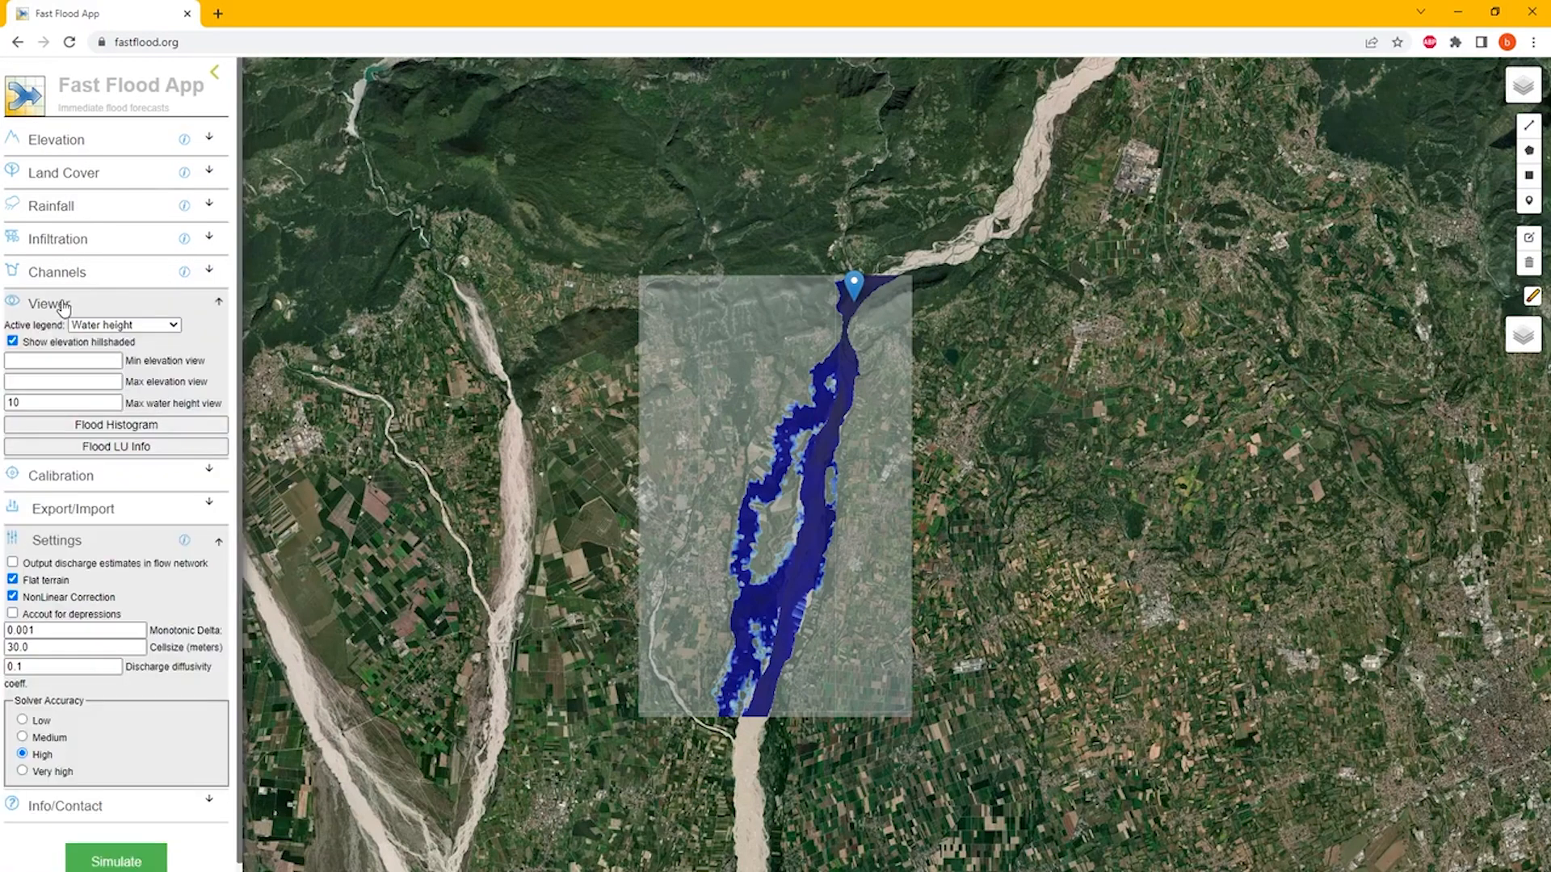
click(63, 306)
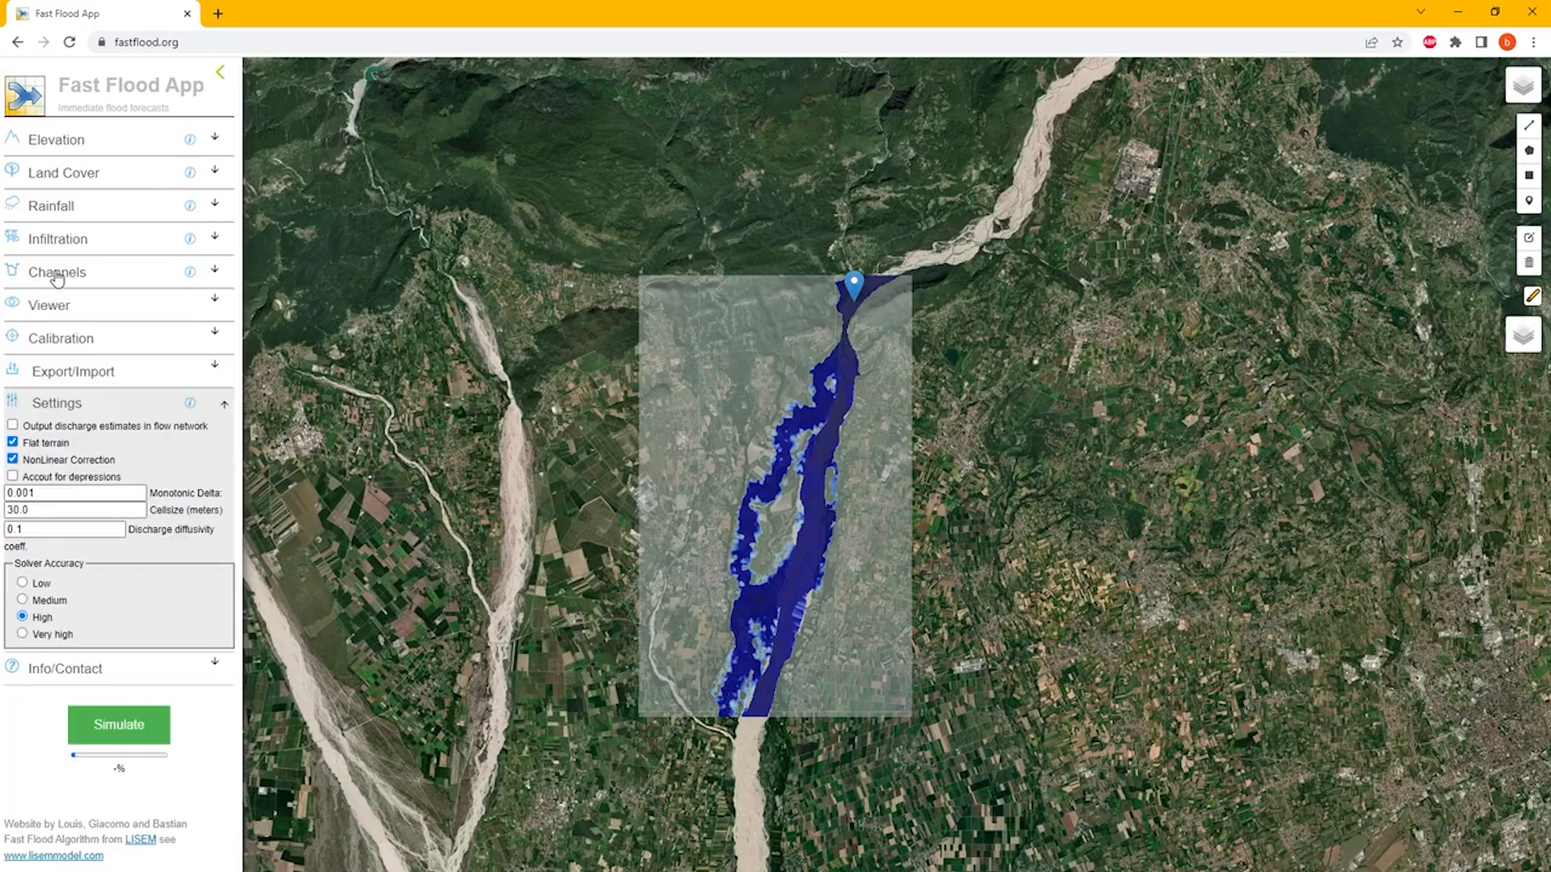
click(57, 274)
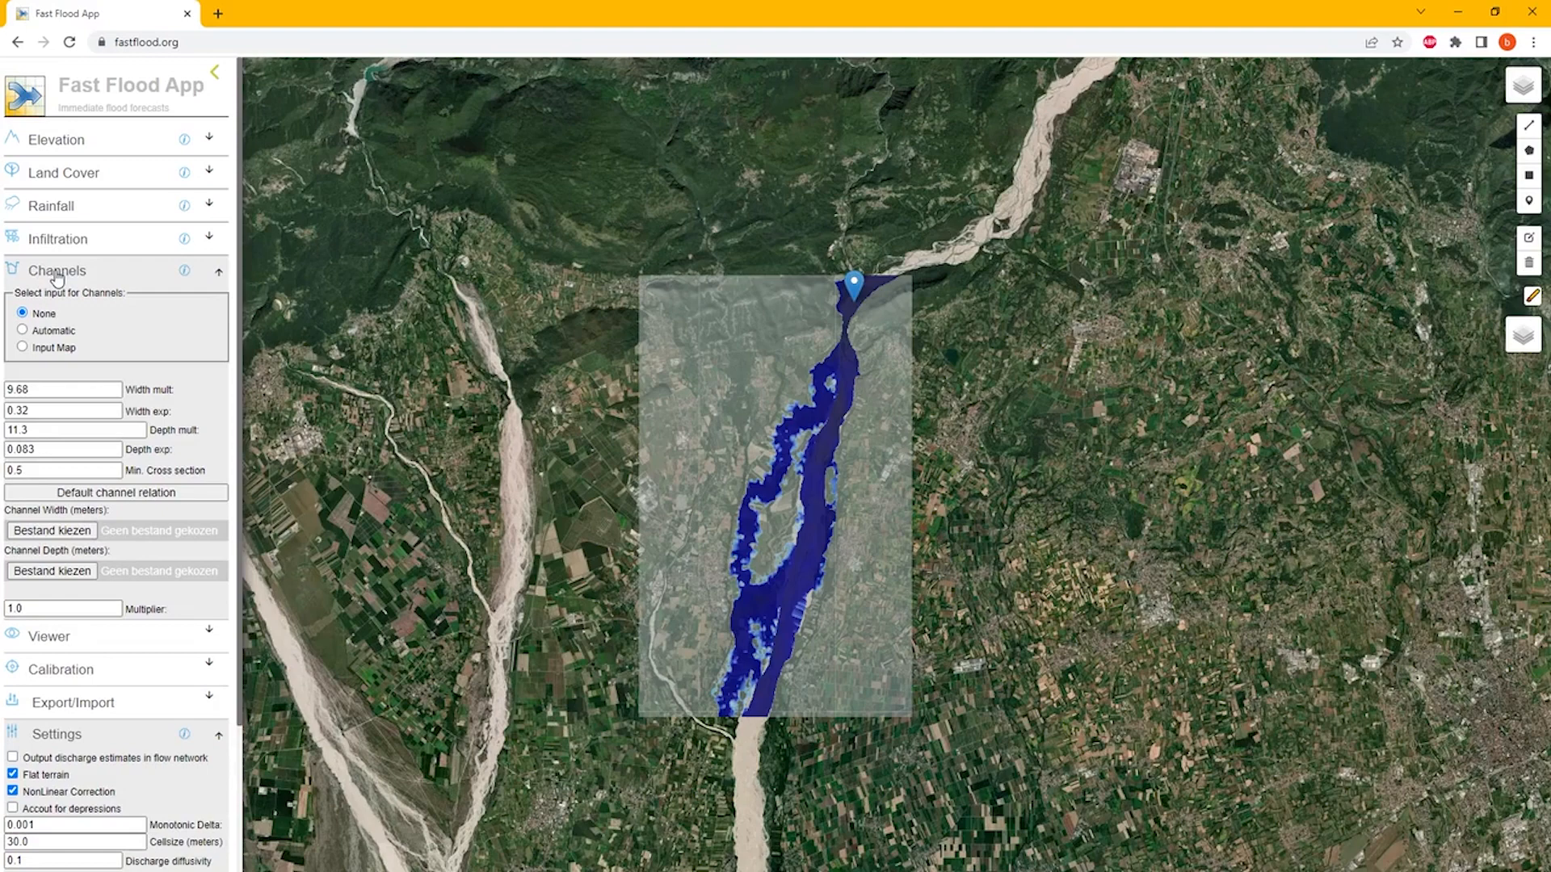
click(58, 279)
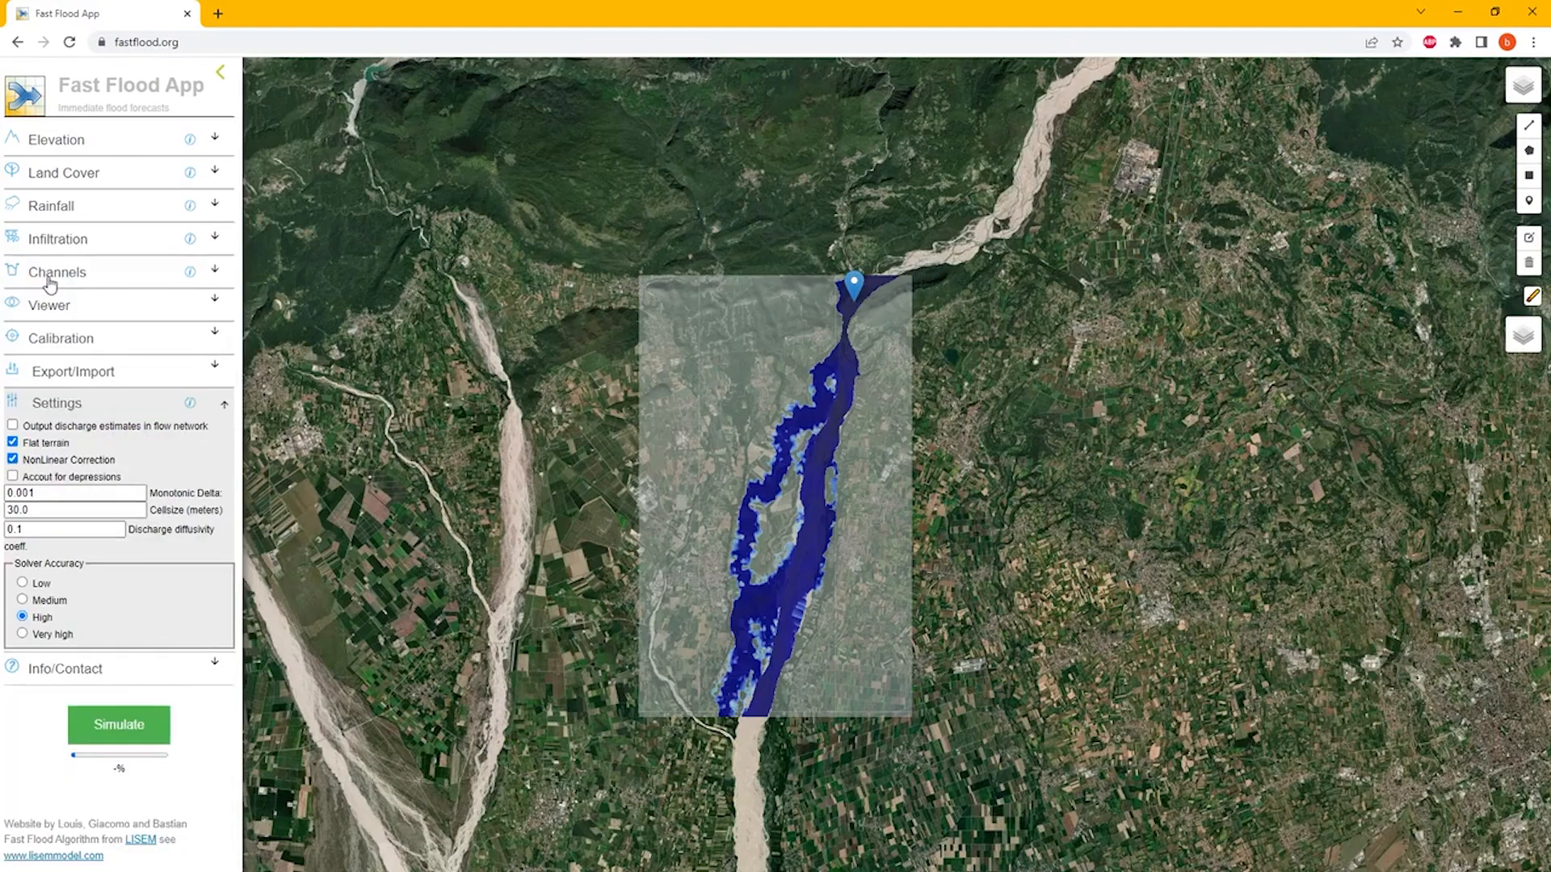
click(62, 340)
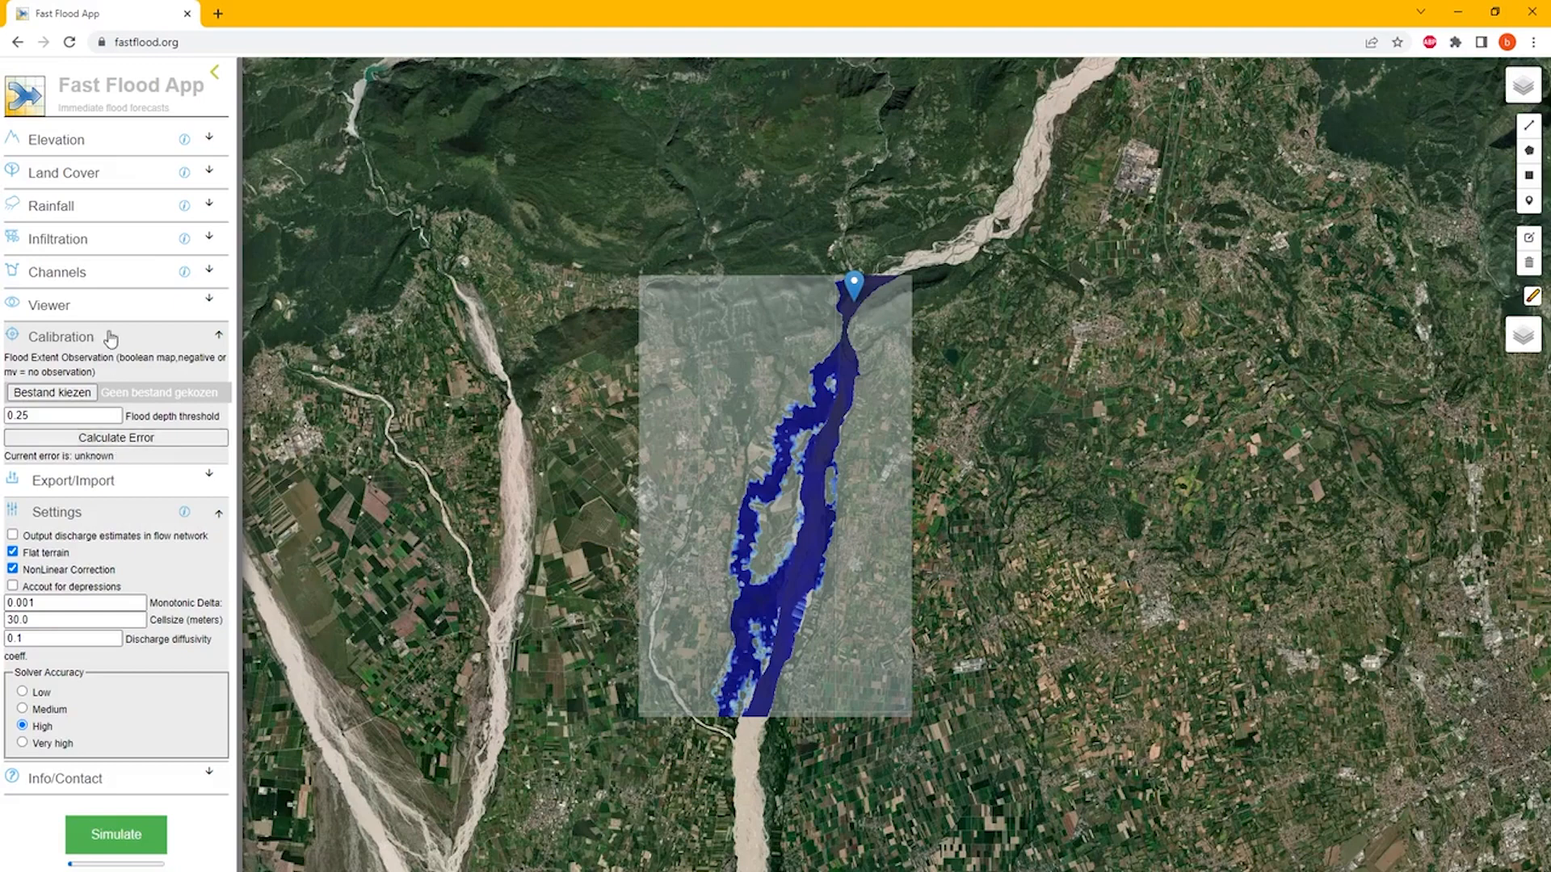
click(93, 241)
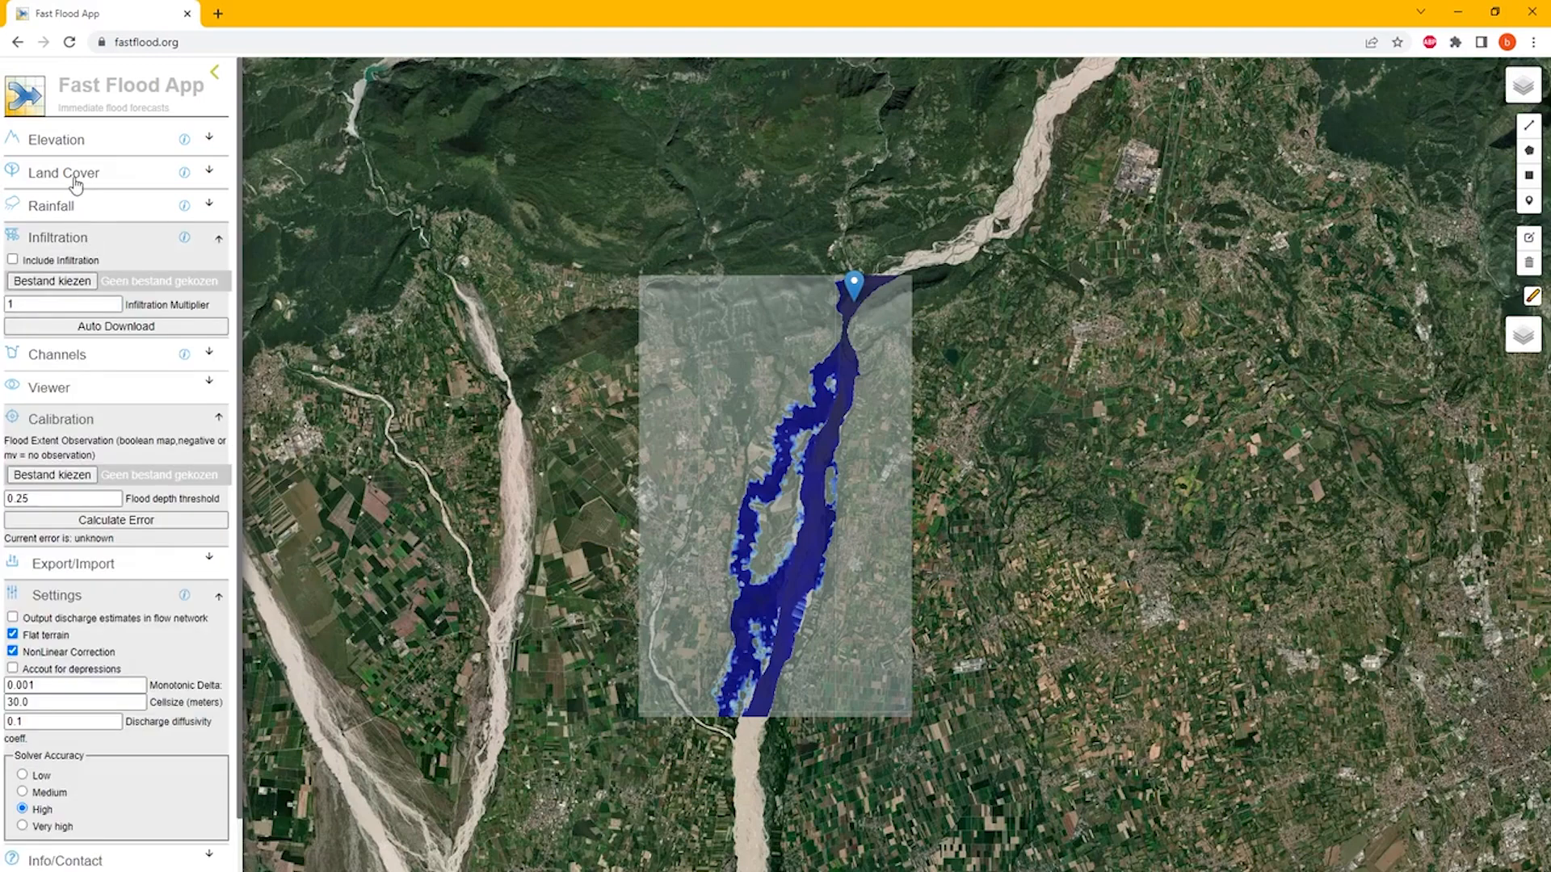
click(80, 303)
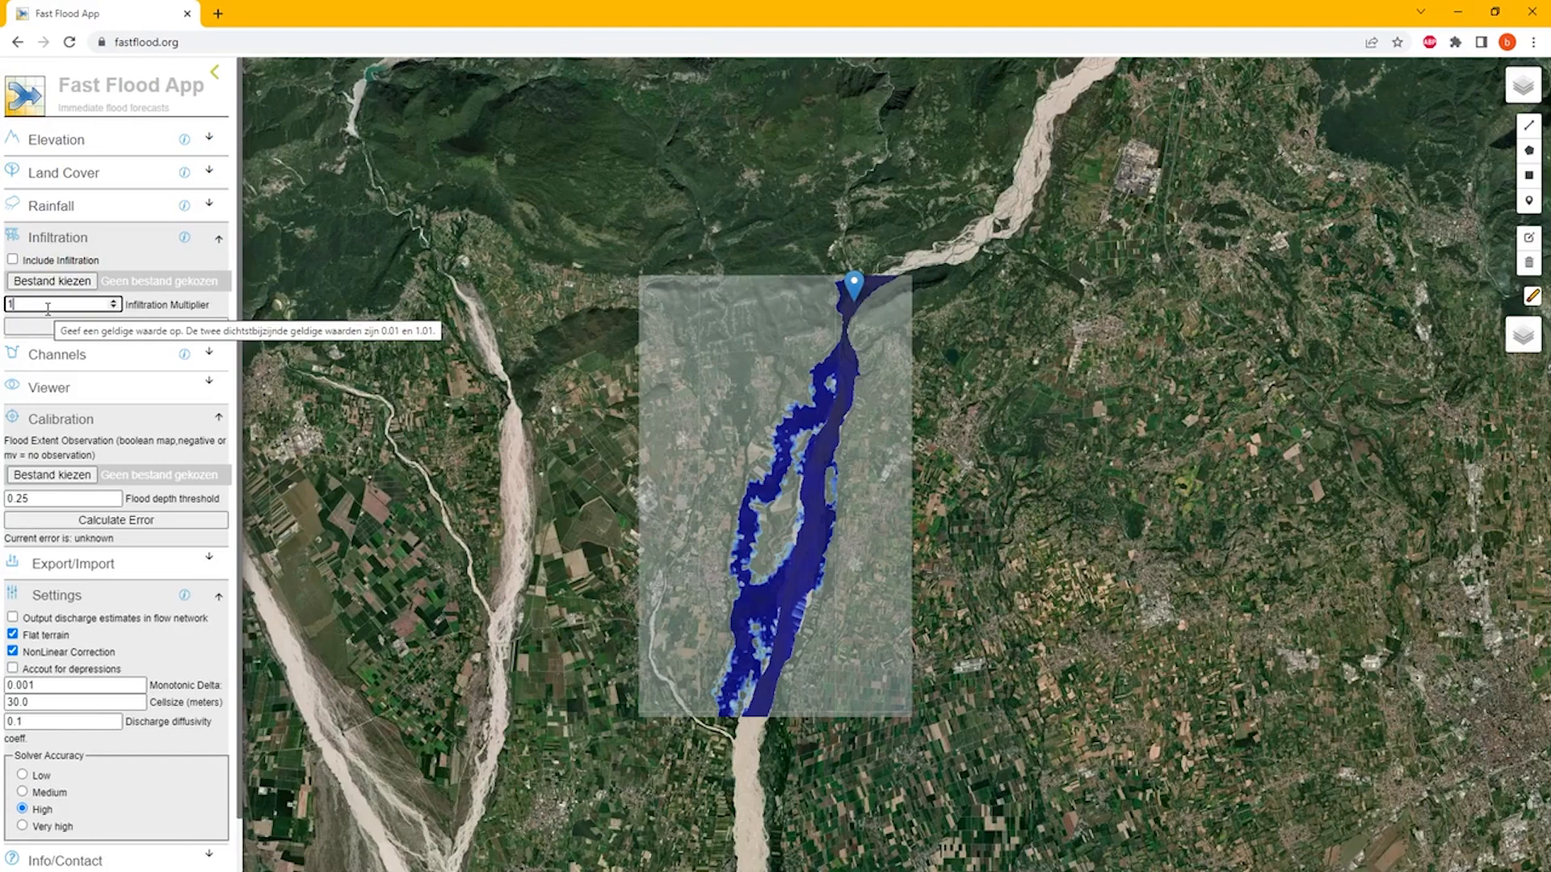
Read the Info/Contact section with its tutorial links, licence and terms.
click(71, 861)
scroll(85, 707, down, 7)
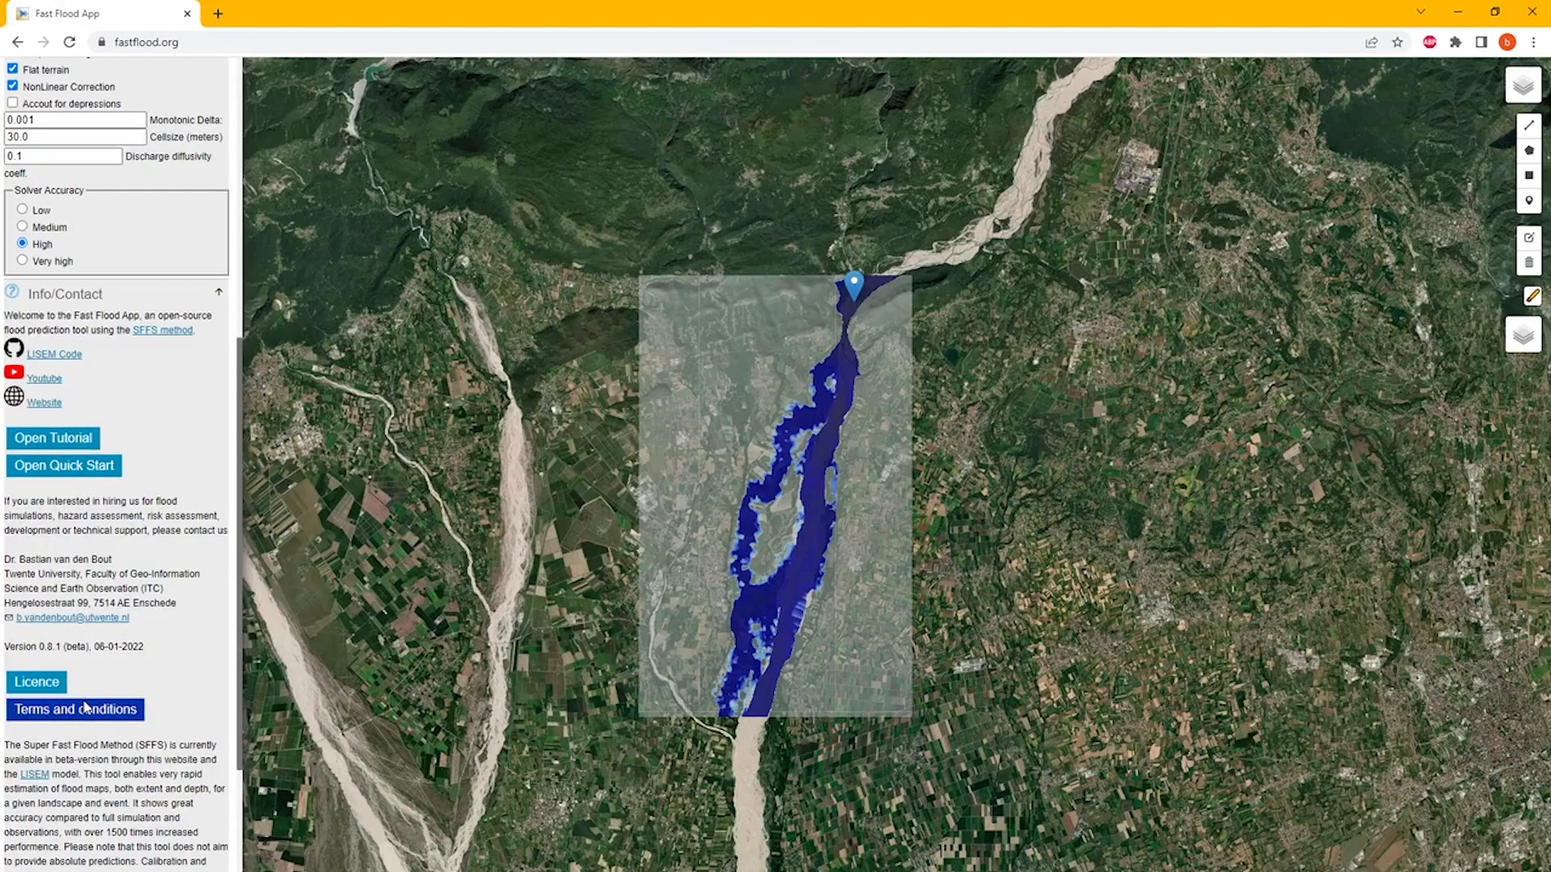